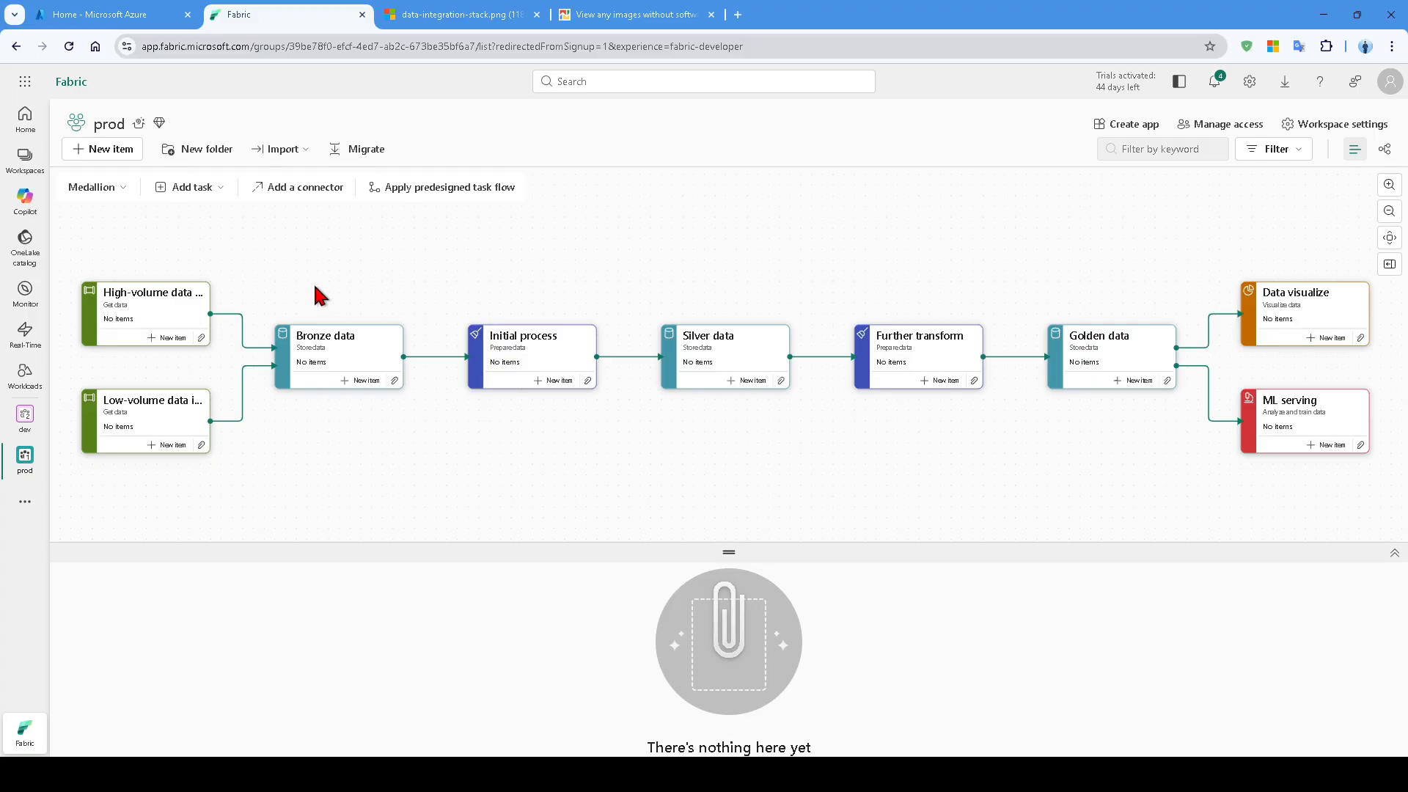
# Review the automated retail data pipeline diagram, and return to Fabric's home page
pyautogui.click(624, 16)
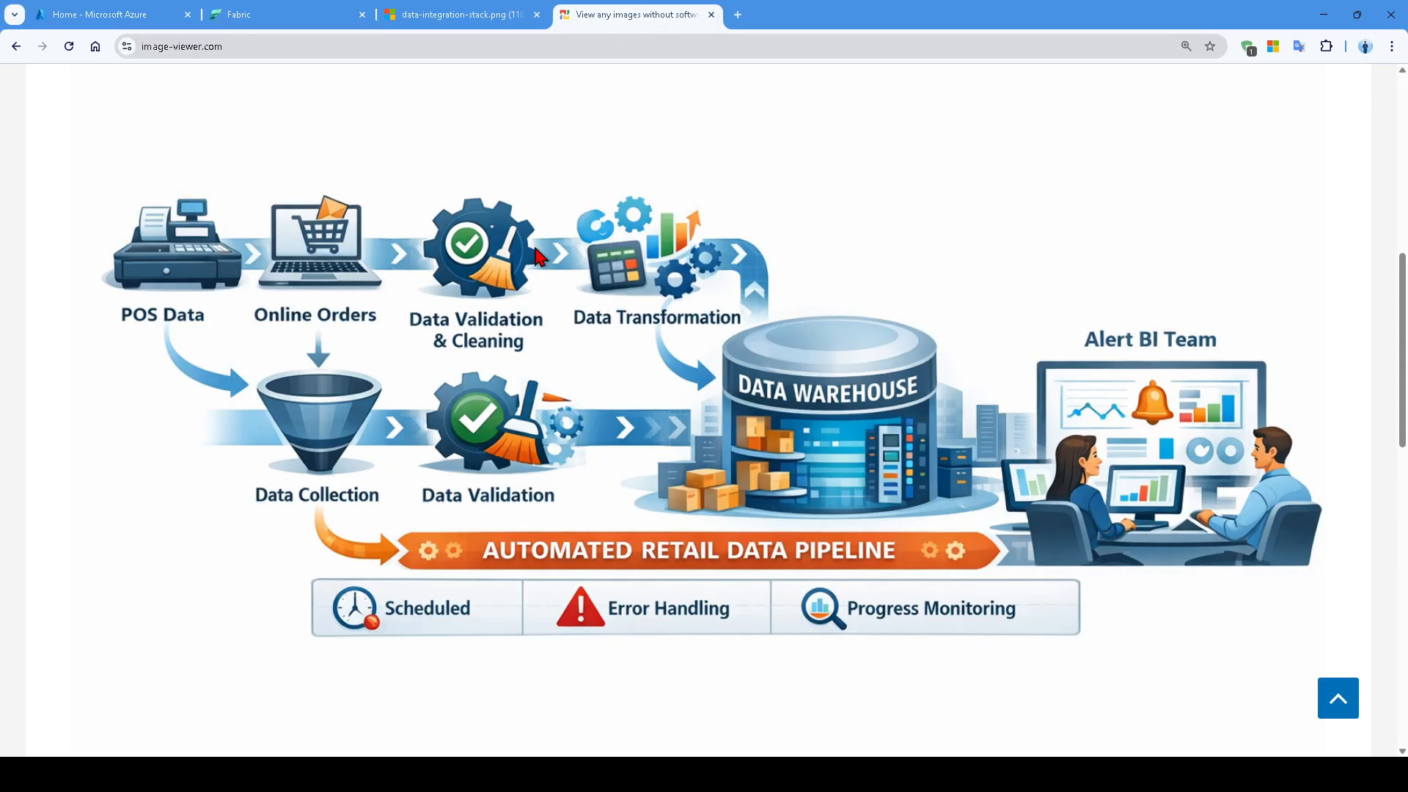
pyautogui.click(274, 18)
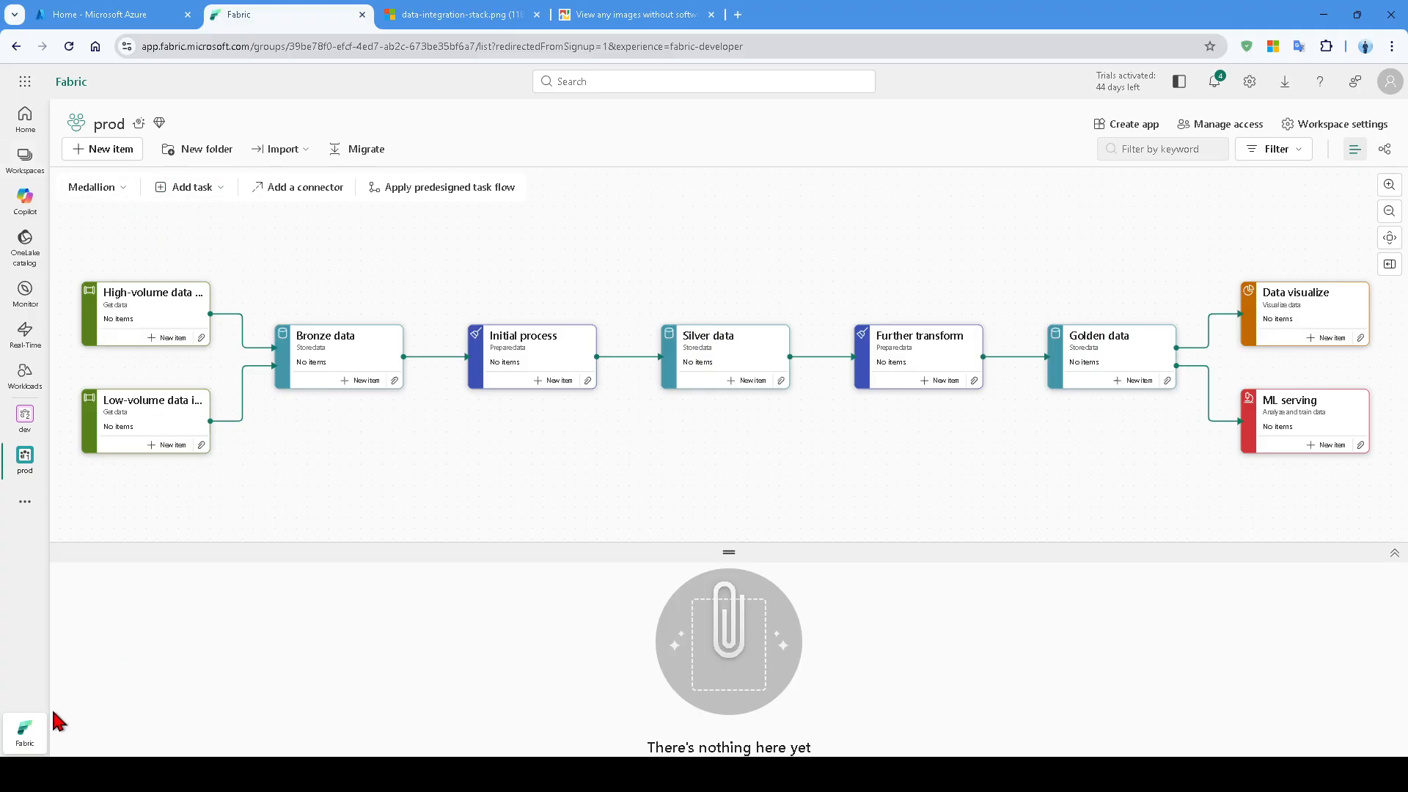
pyautogui.click(33, 115)
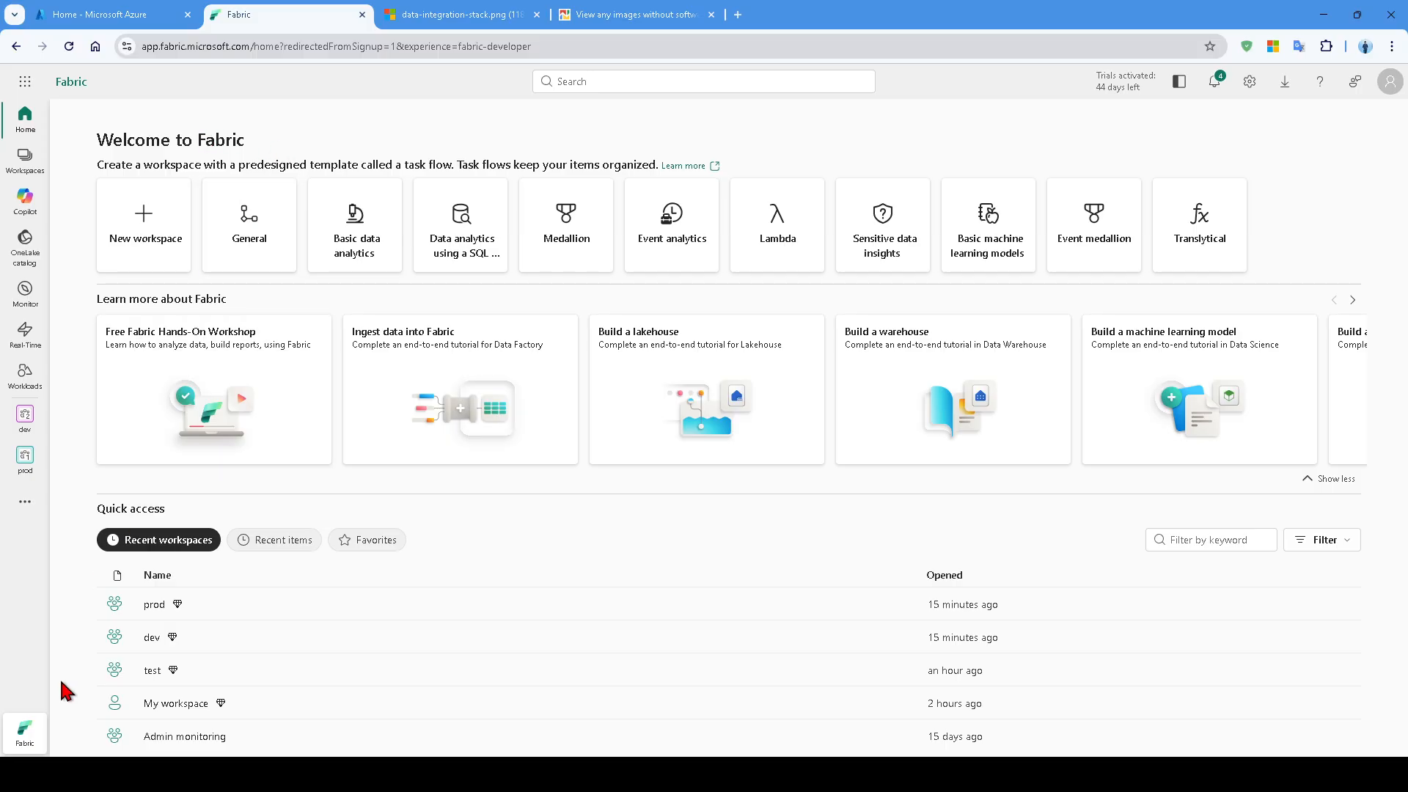
# Switch from the Fabric experience to Power BI and back to Fabric
pyautogui.click(25, 733)
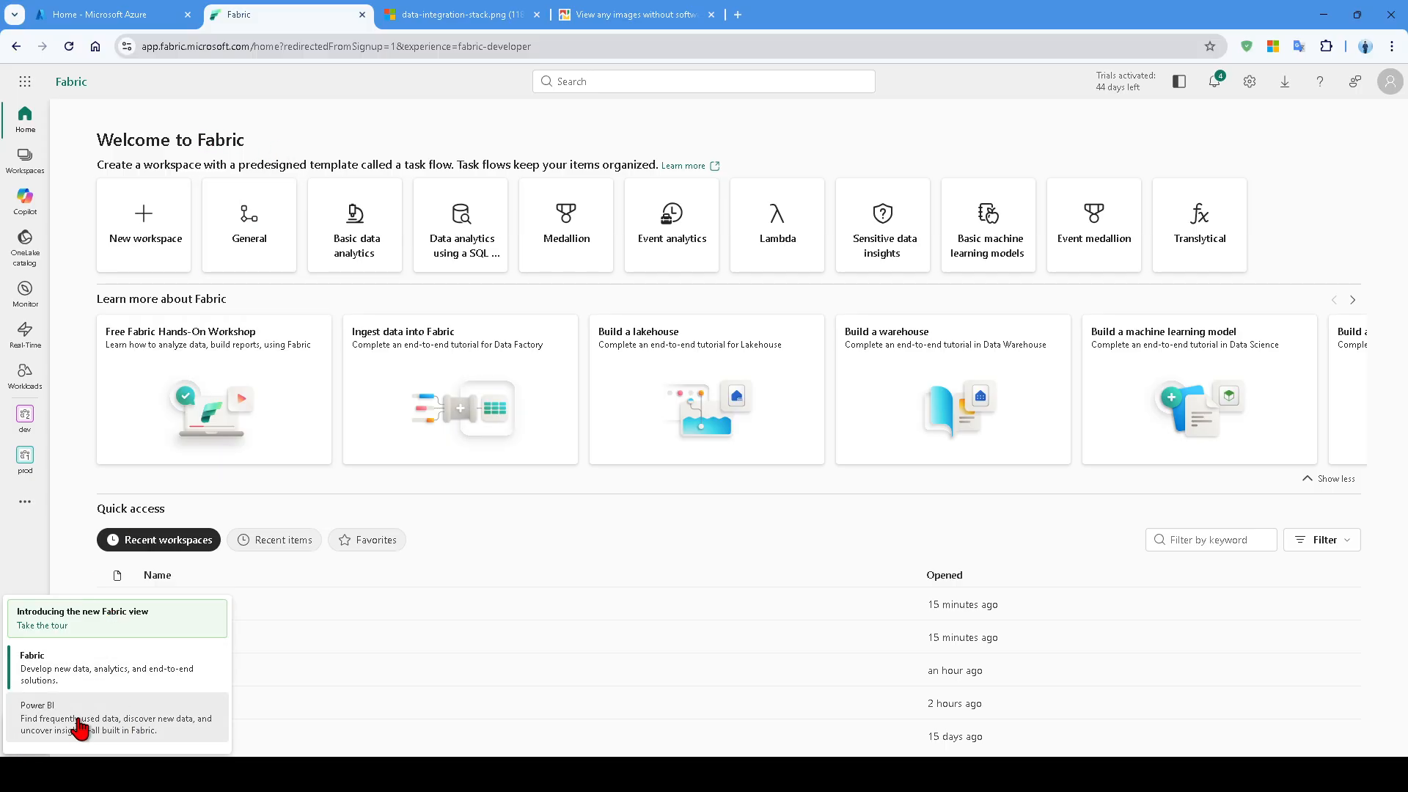
pyautogui.click(134, 650)
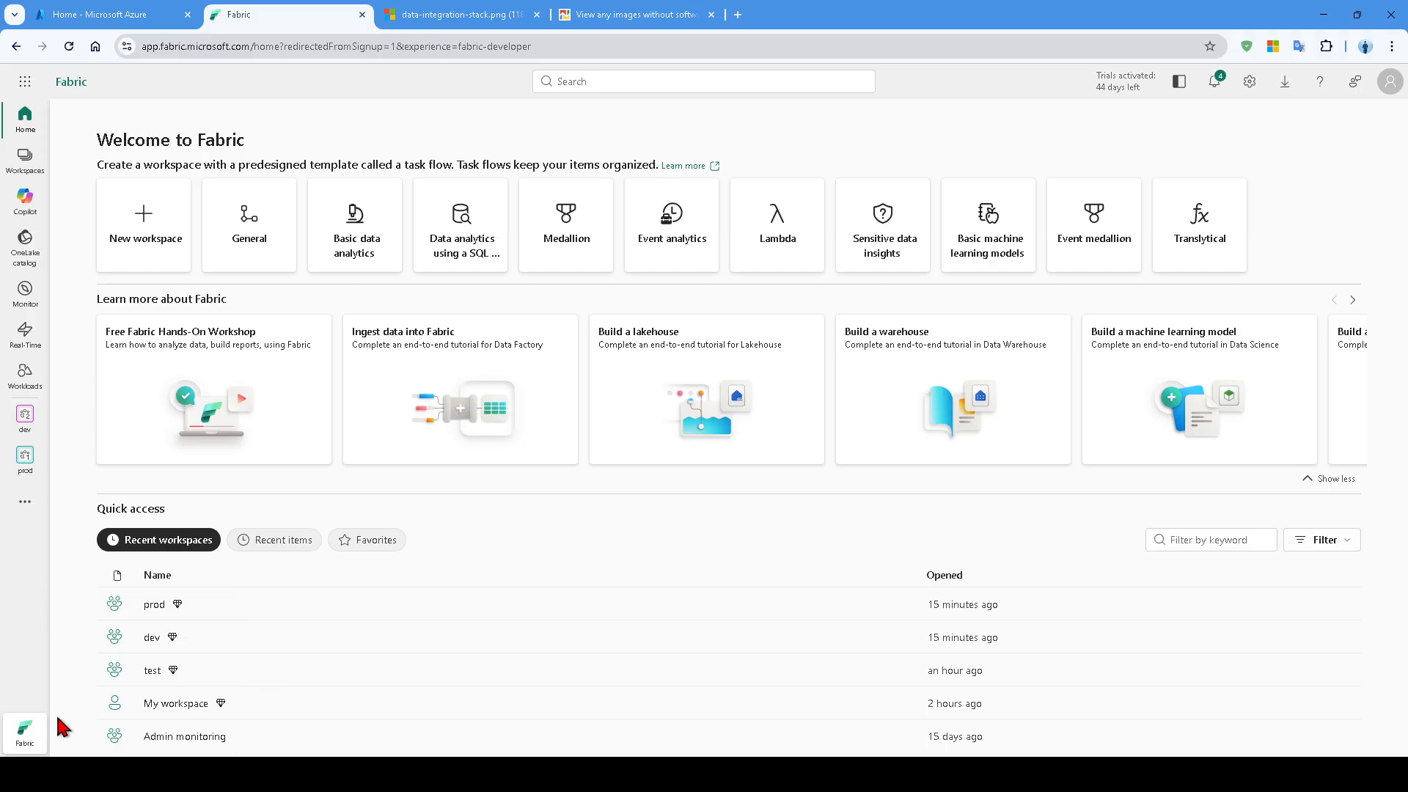
pyautogui.click(24, 739)
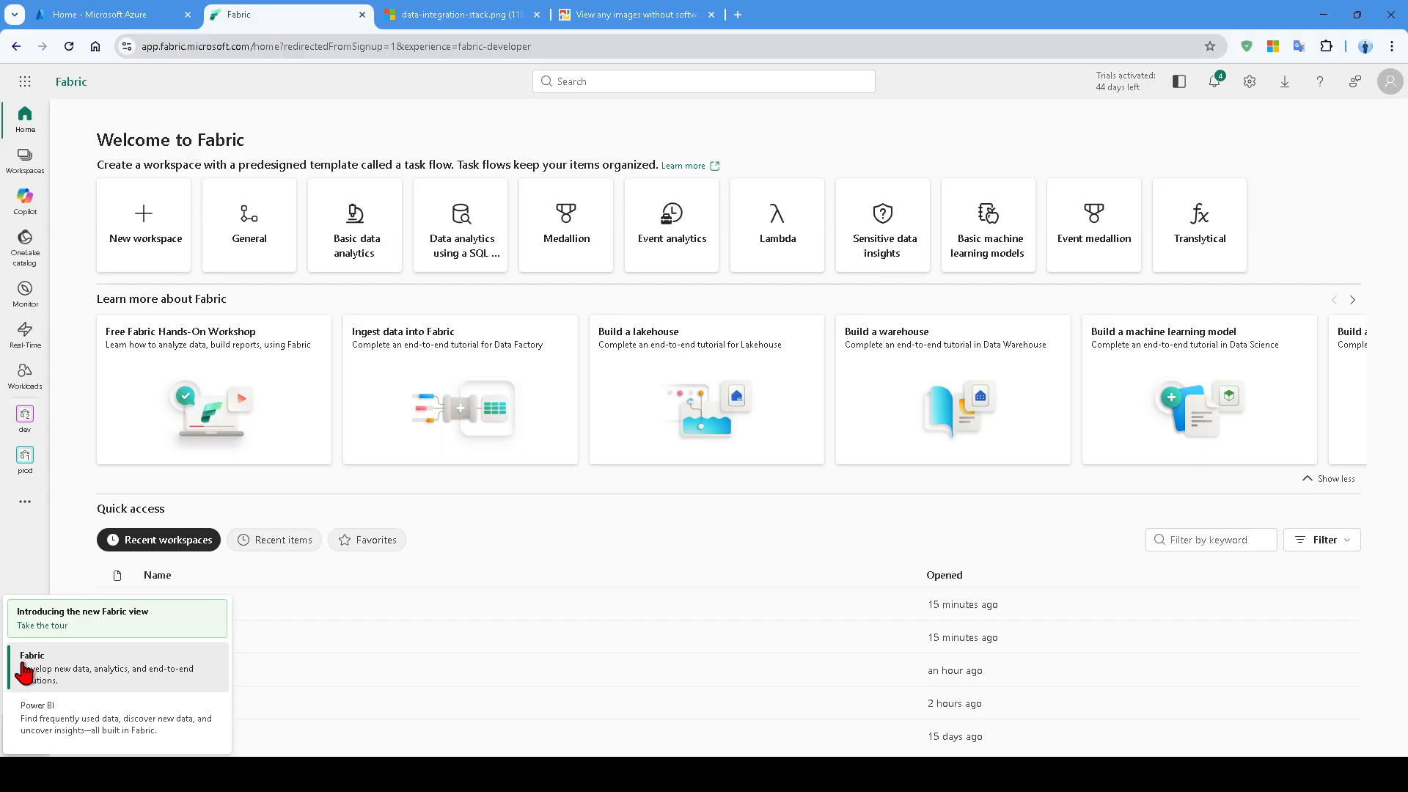
pyautogui.click(24, 723)
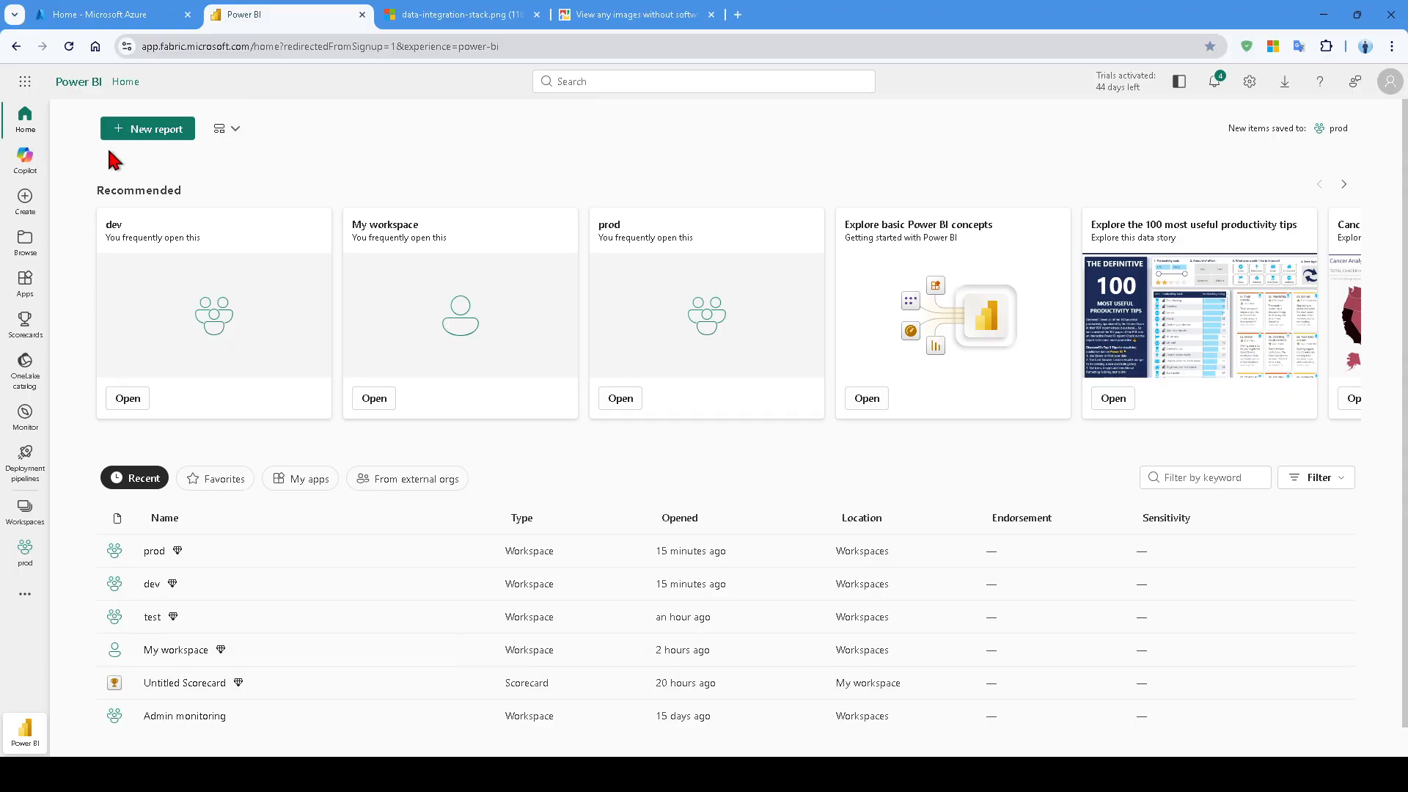
pyautogui.click(25, 733)
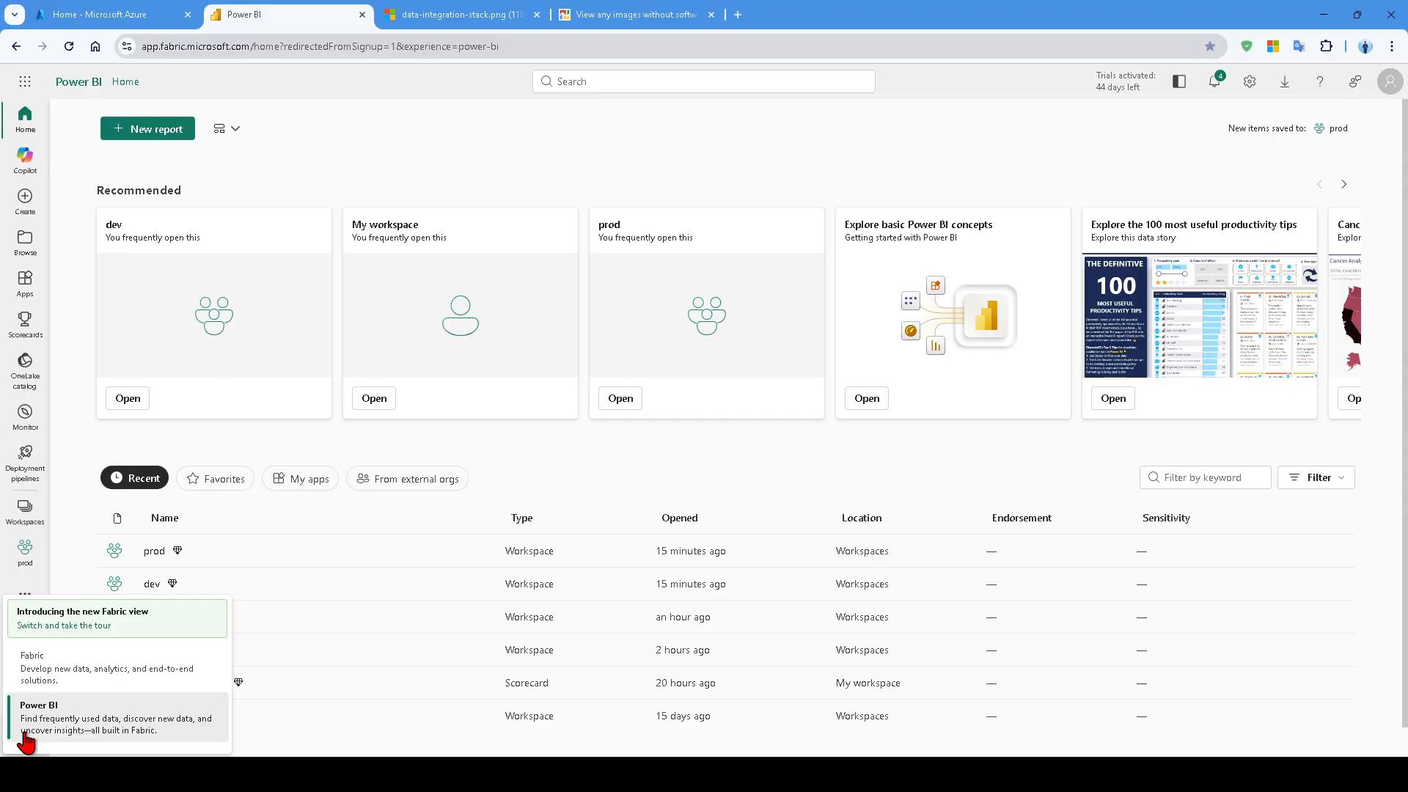
pyautogui.click(35, 678)
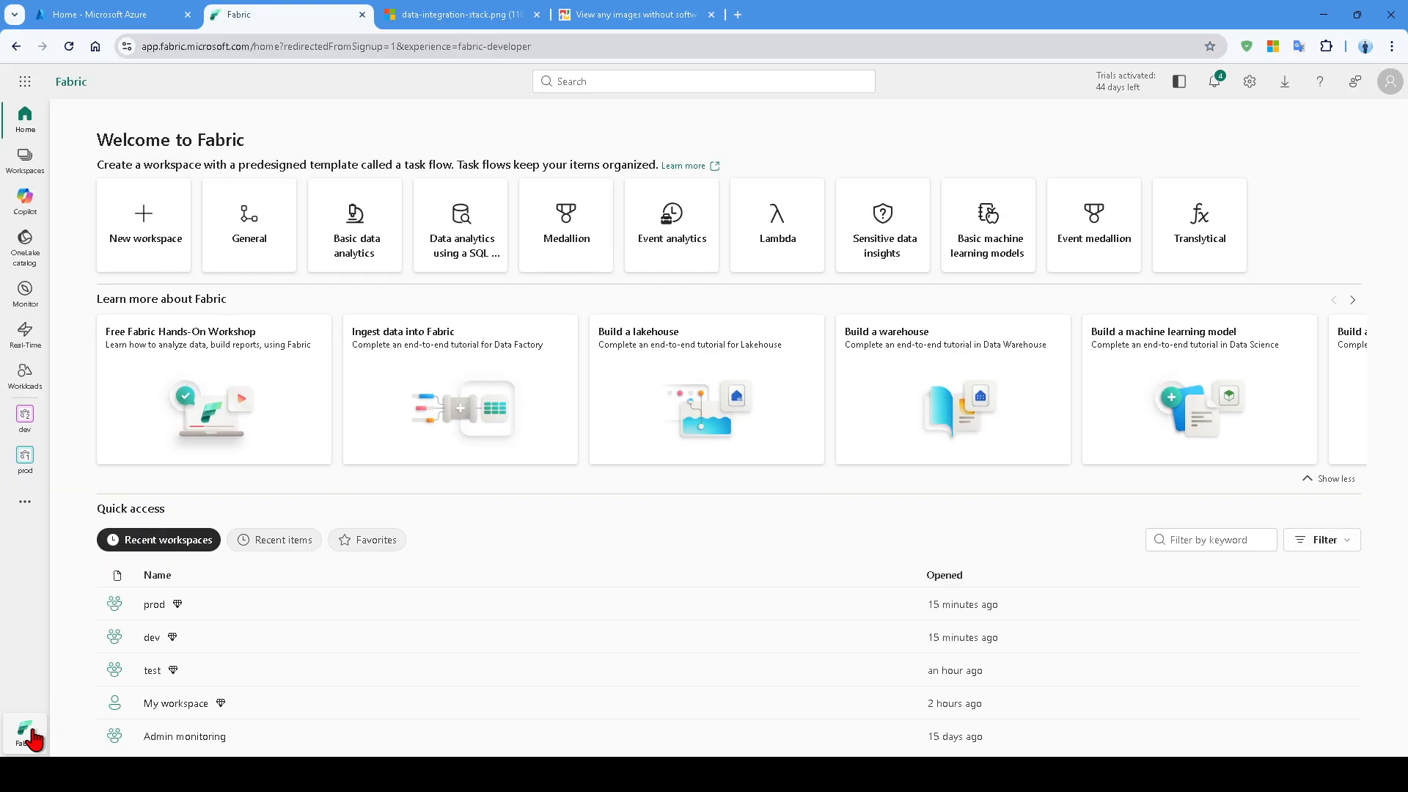
# Open the dev workspace from the list of workspaces
pyautogui.moveTo(97, 144); pyautogui.dragTo(376, 140)
pyautogui.click(375, 139)
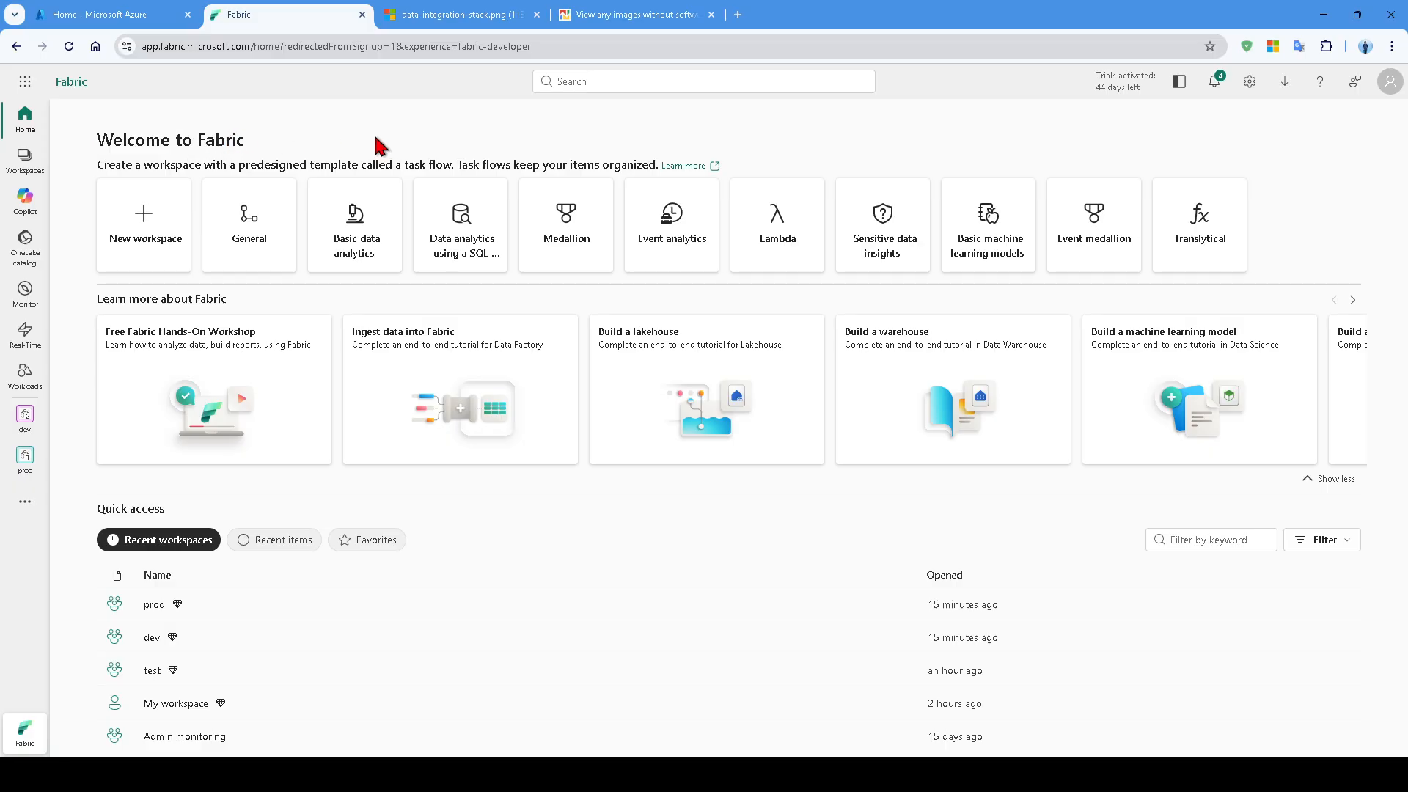
pyautogui.click(33, 161)
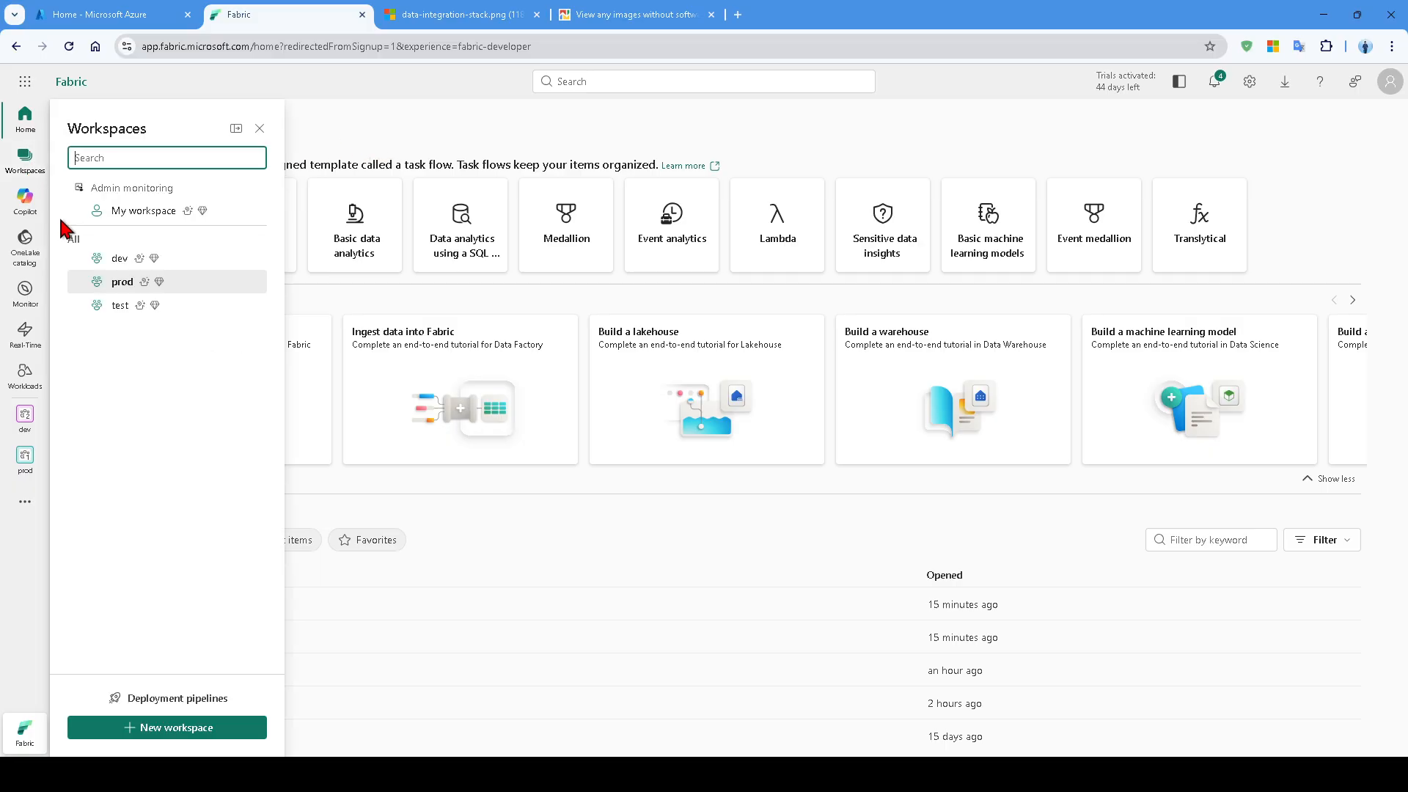
pyautogui.click(110, 262)
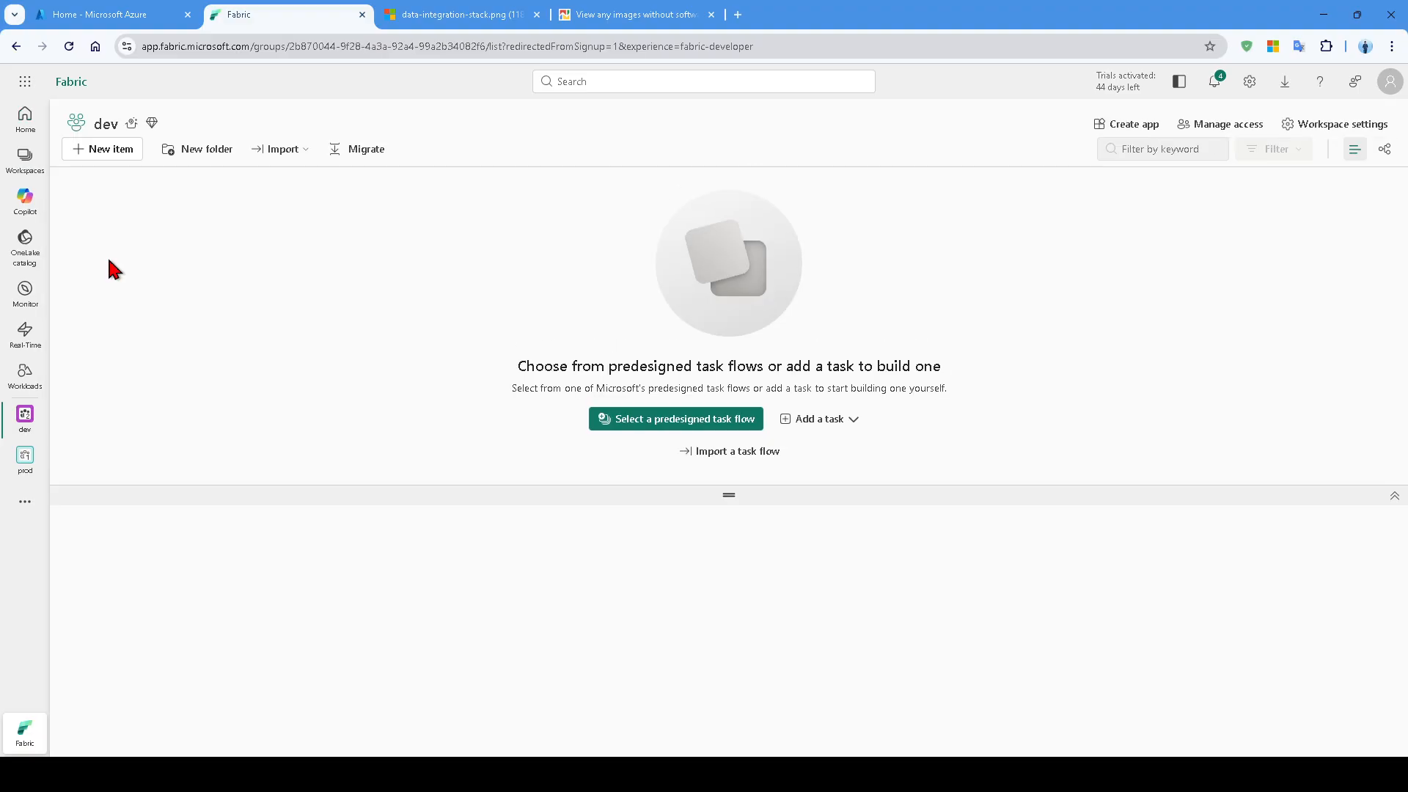
# Examine the name, domain and workspace type options for a new workspace, and close the form without creating one
pyautogui.click(25, 154)
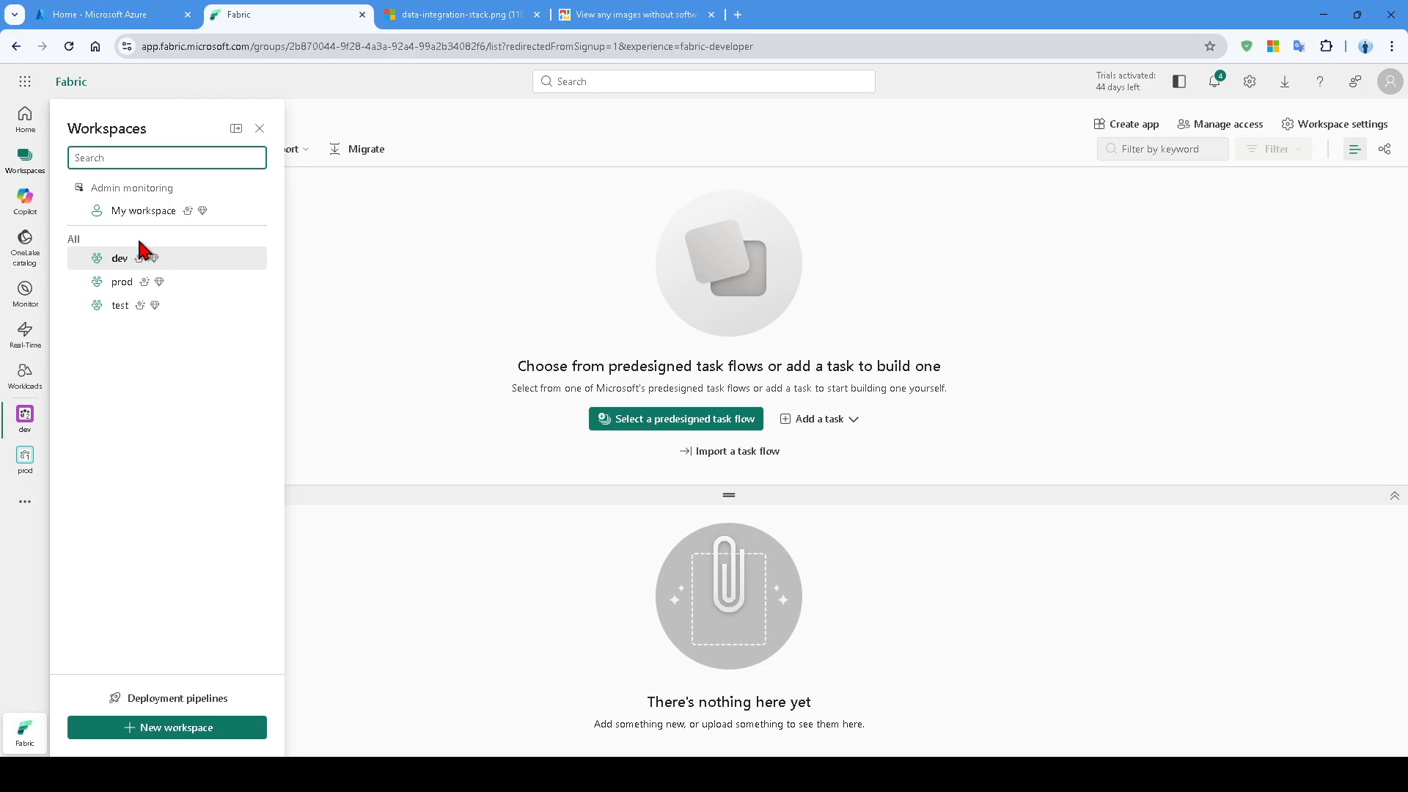
pyautogui.click(151, 730)
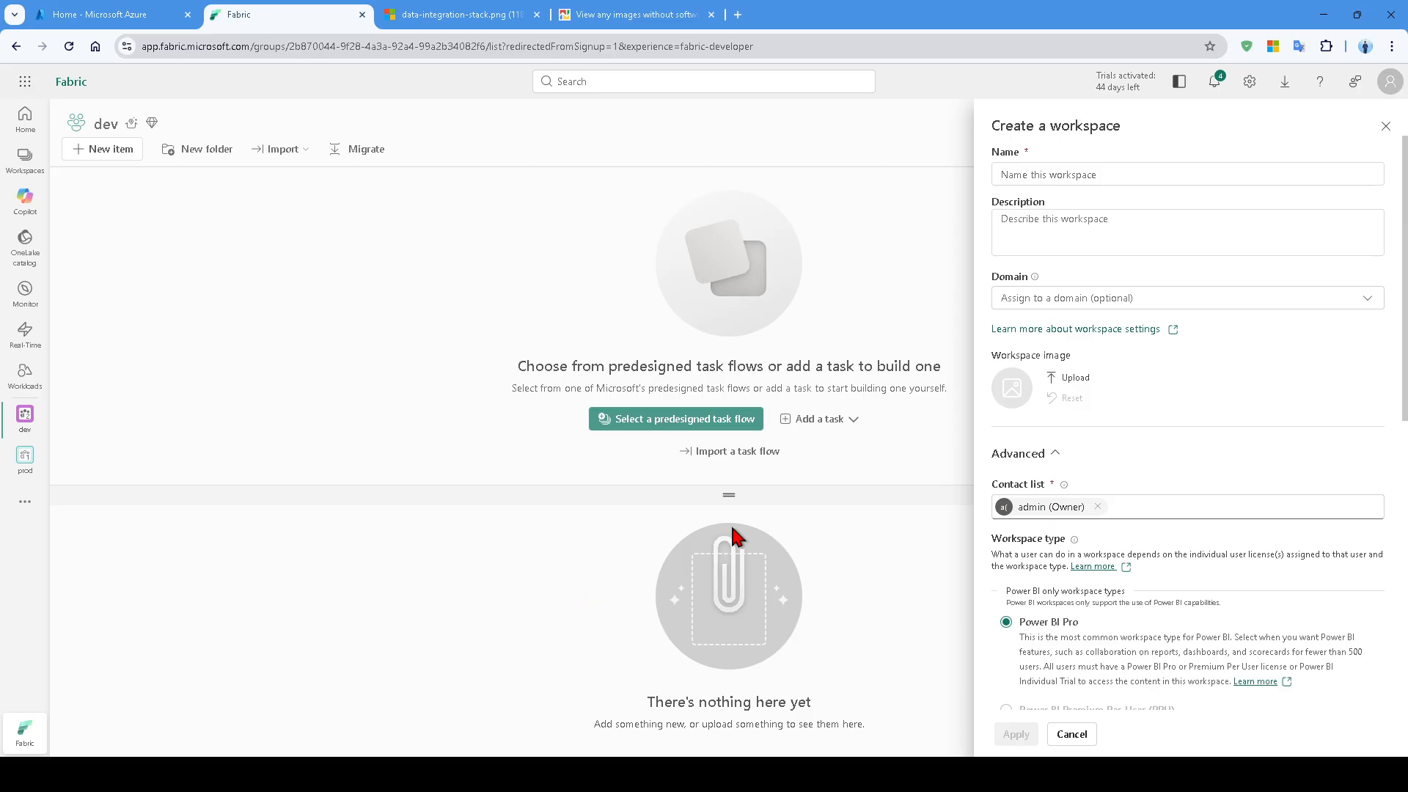
pyautogui.click(1111, 179)
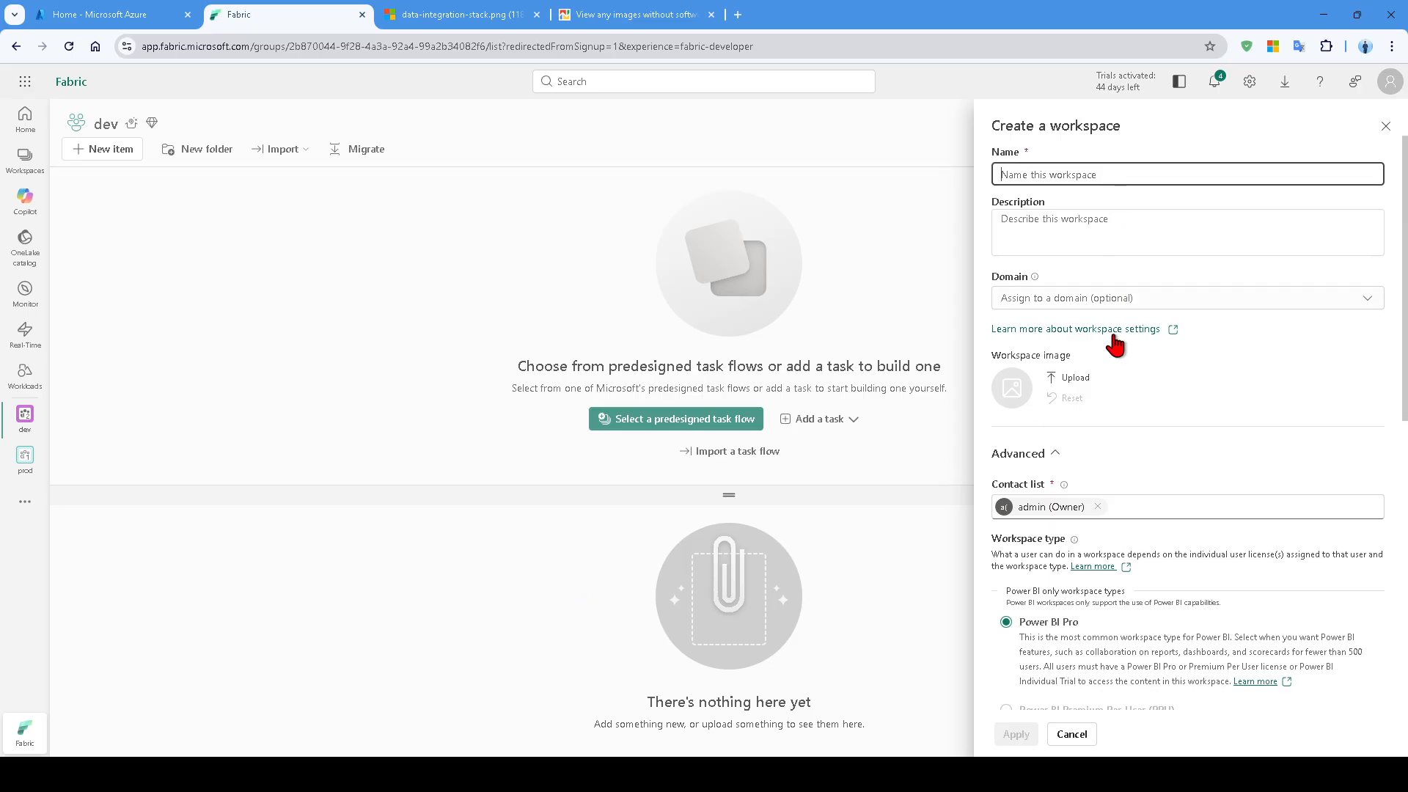
pyautogui.scroll(-7, 1118, 568)
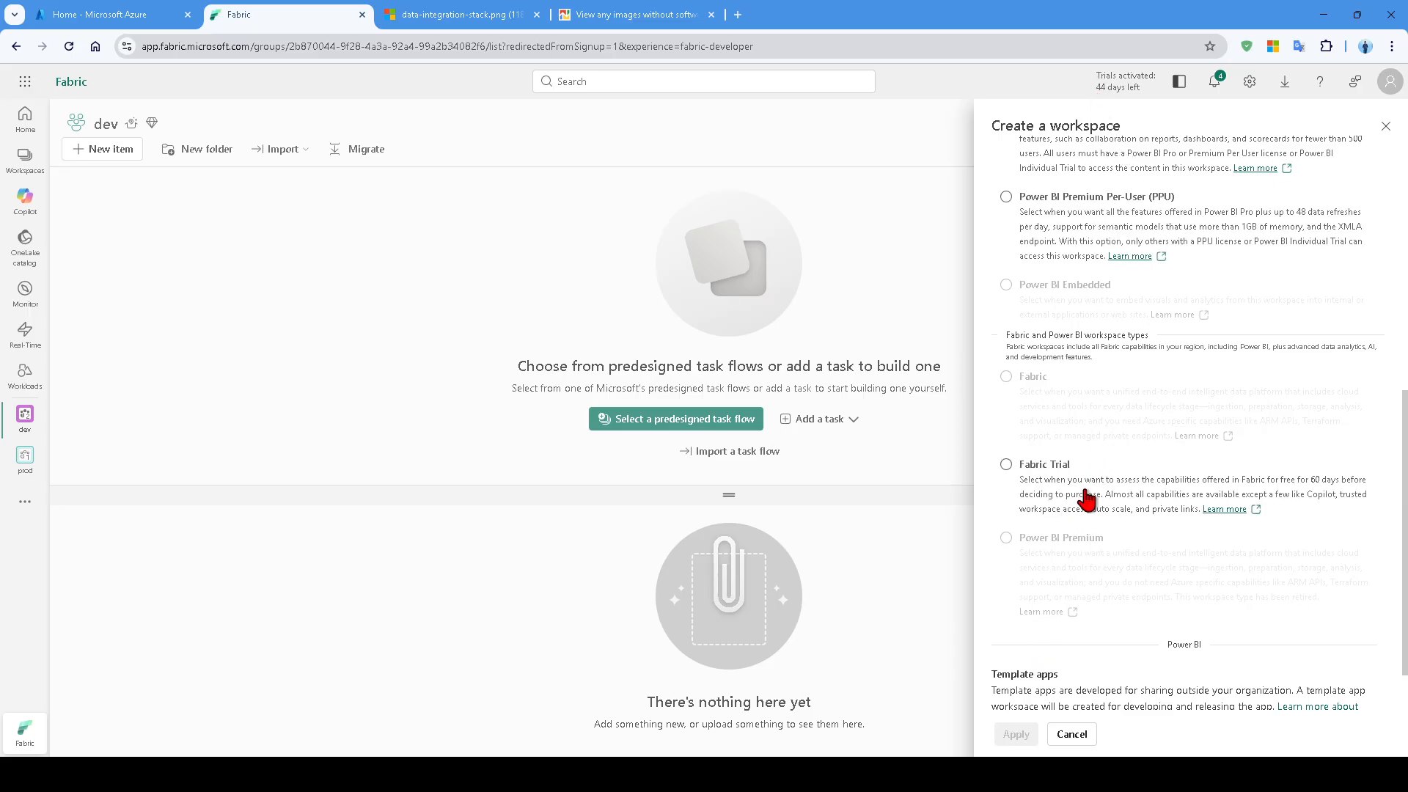
pyautogui.click(1386, 126)
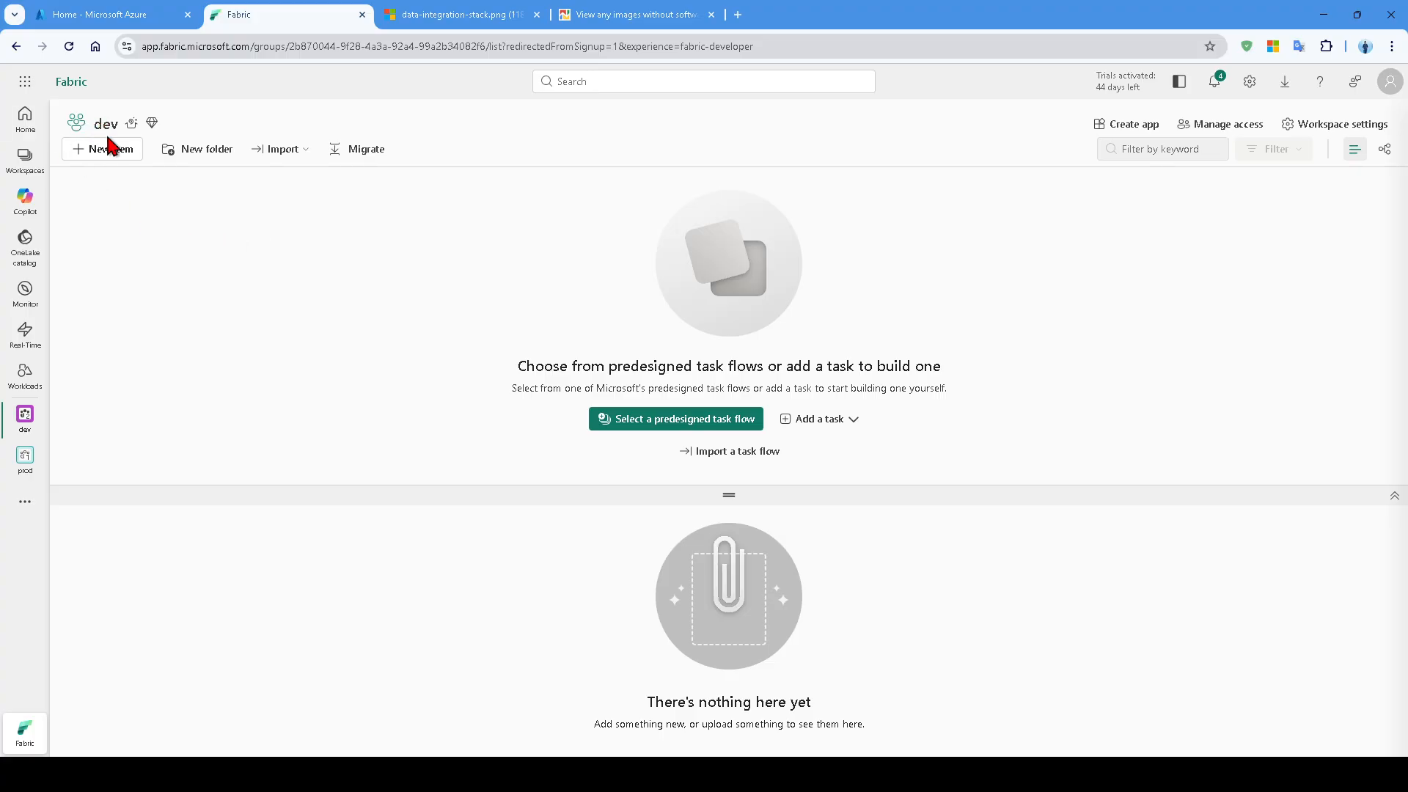
# Look over the dev, prod and test workspaces in the workspace list
pyautogui.click(28, 162)
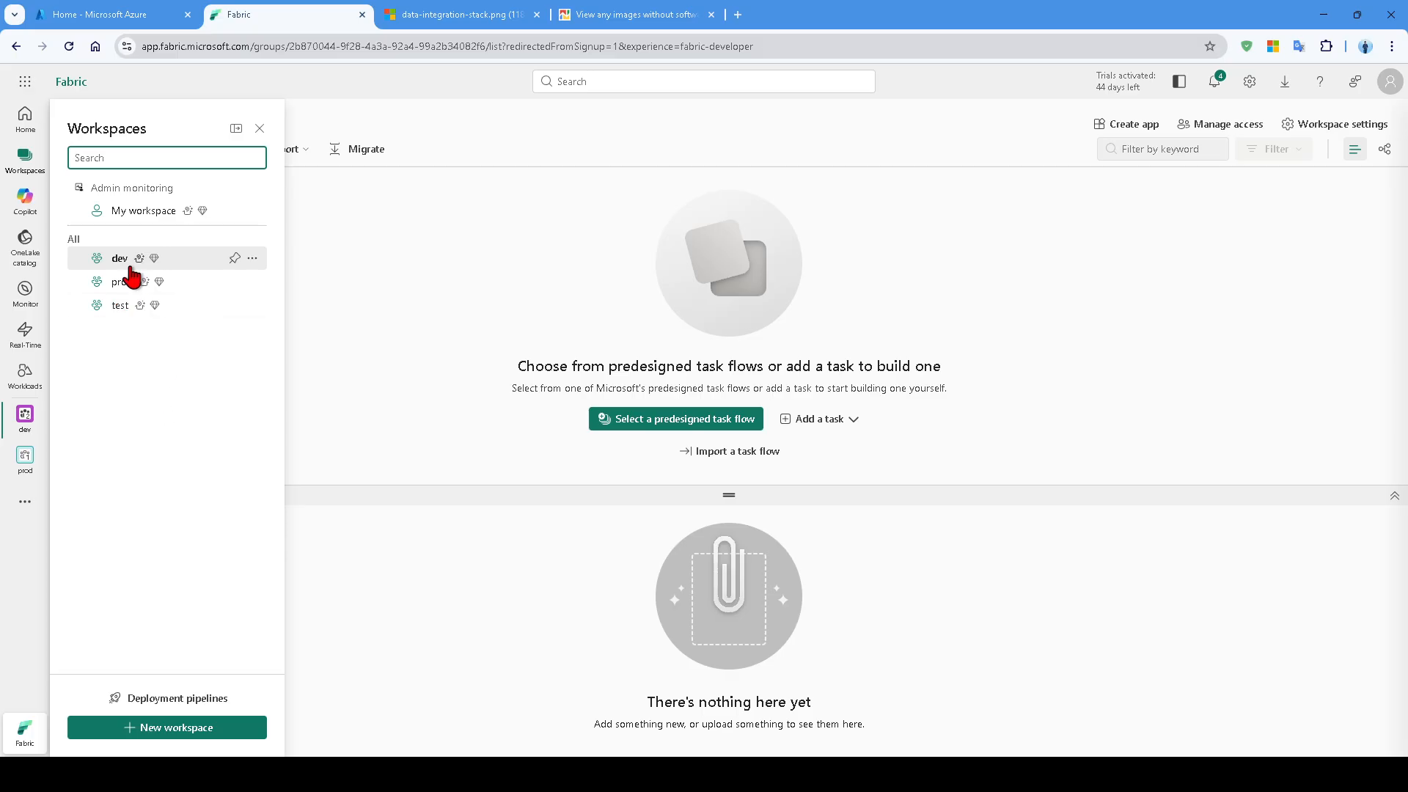
pyautogui.click(393, 301)
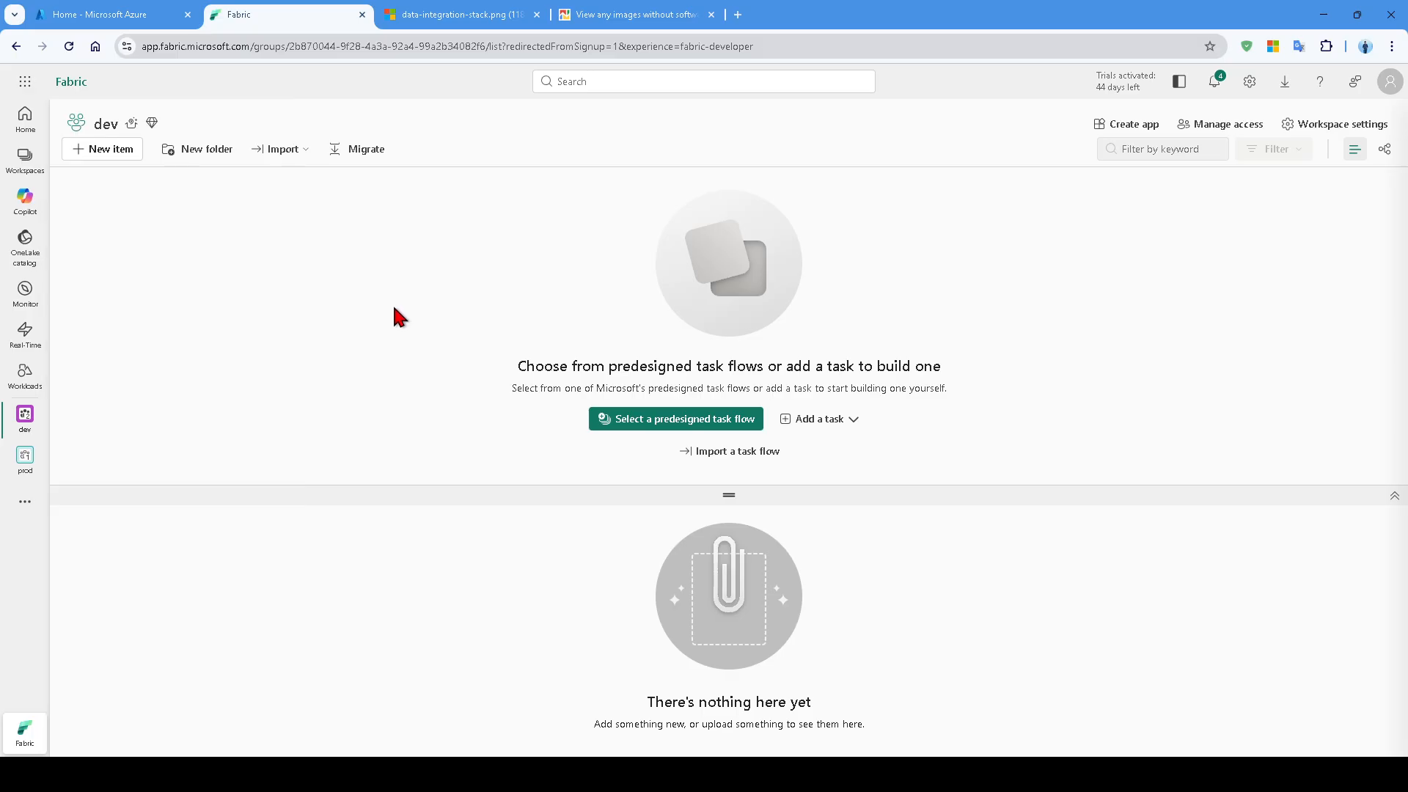
pyautogui.click(25, 157)
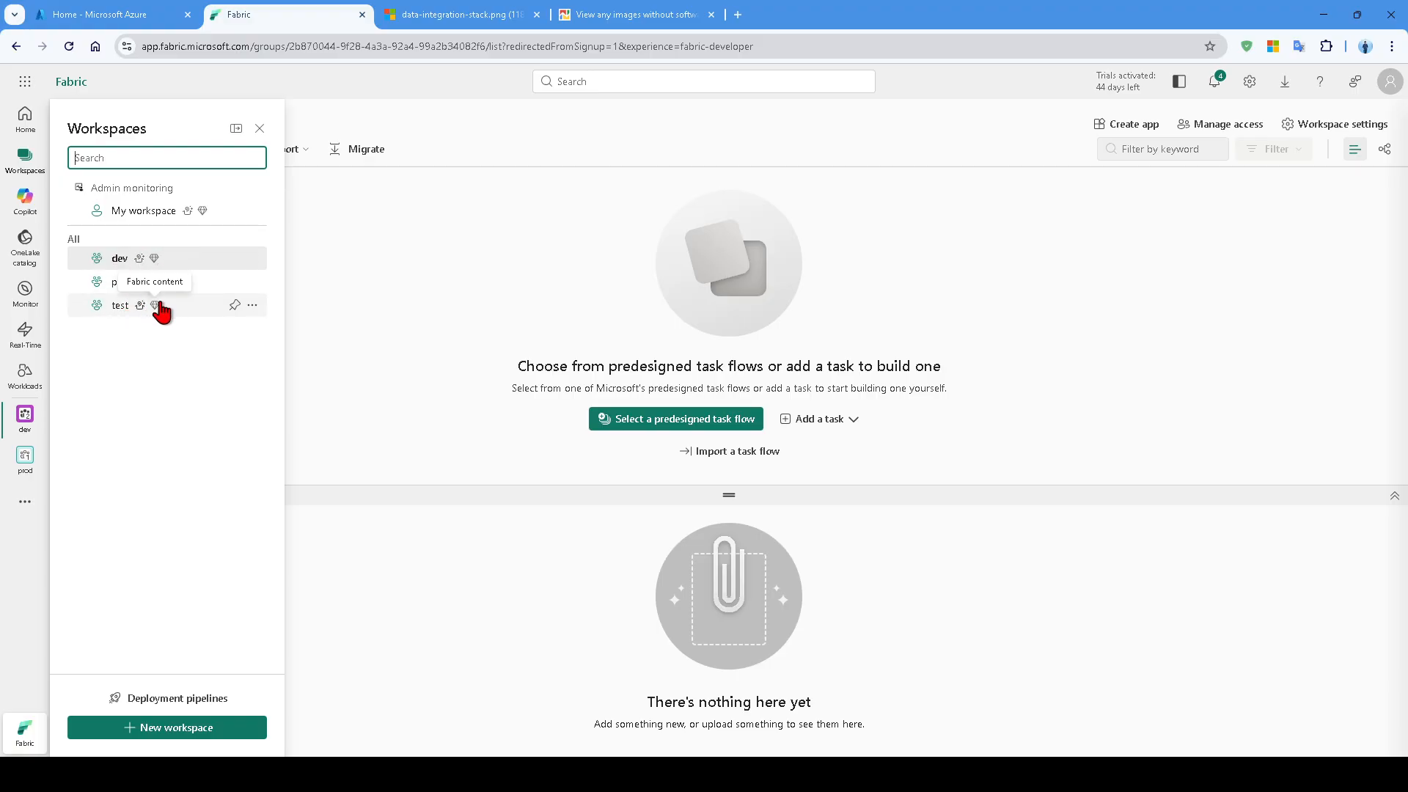
pyautogui.click(362, 316)
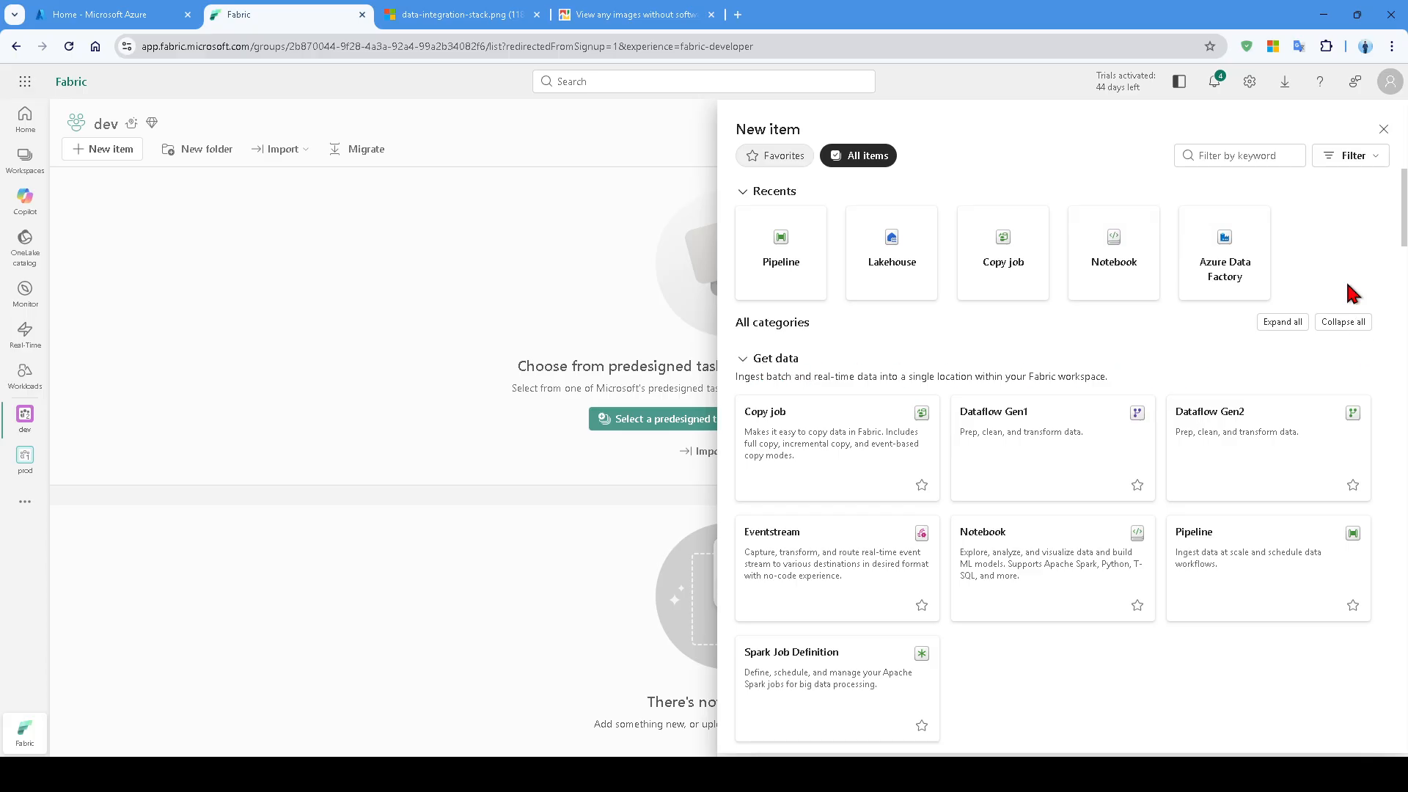
pyautogui.click(1339, 328)
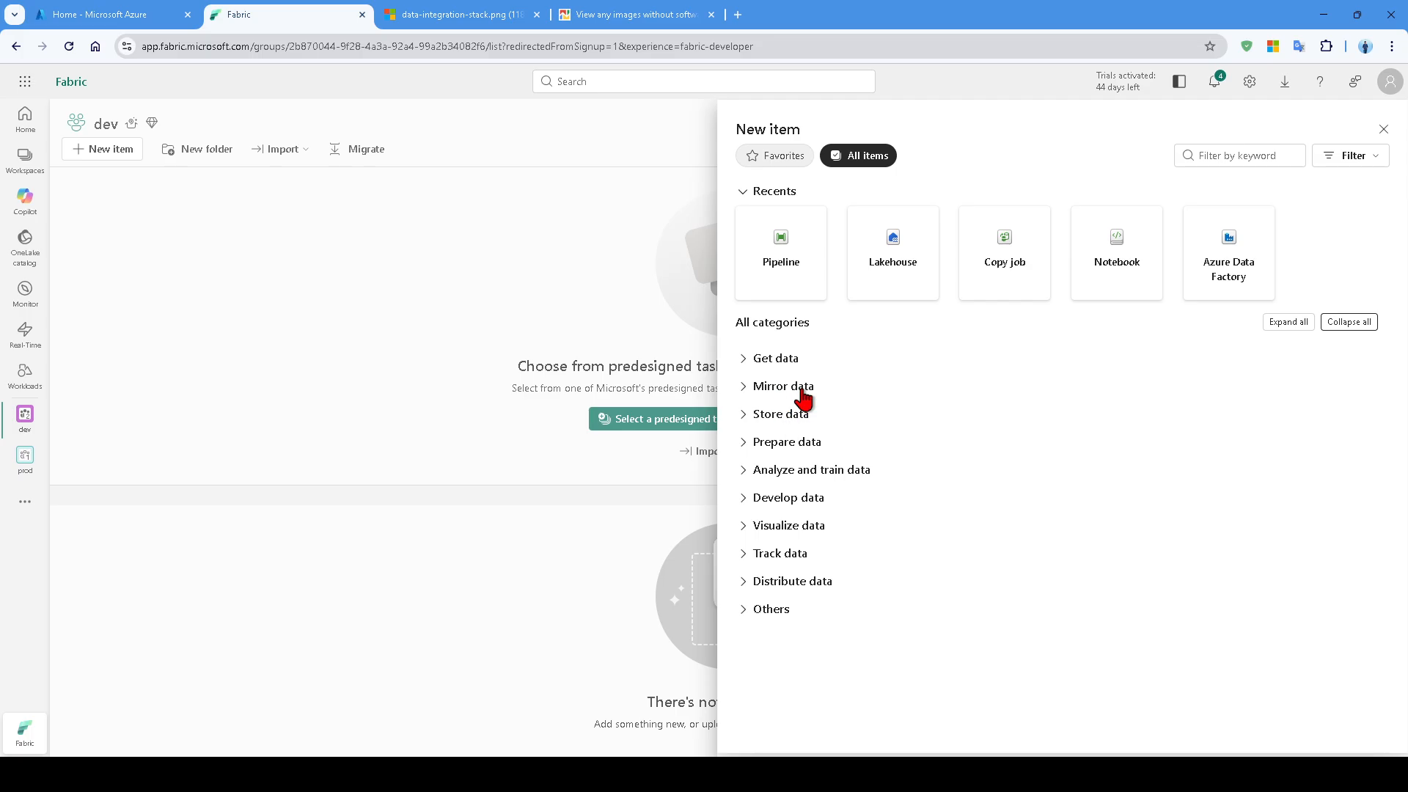
pyautogui.click(768, 361)
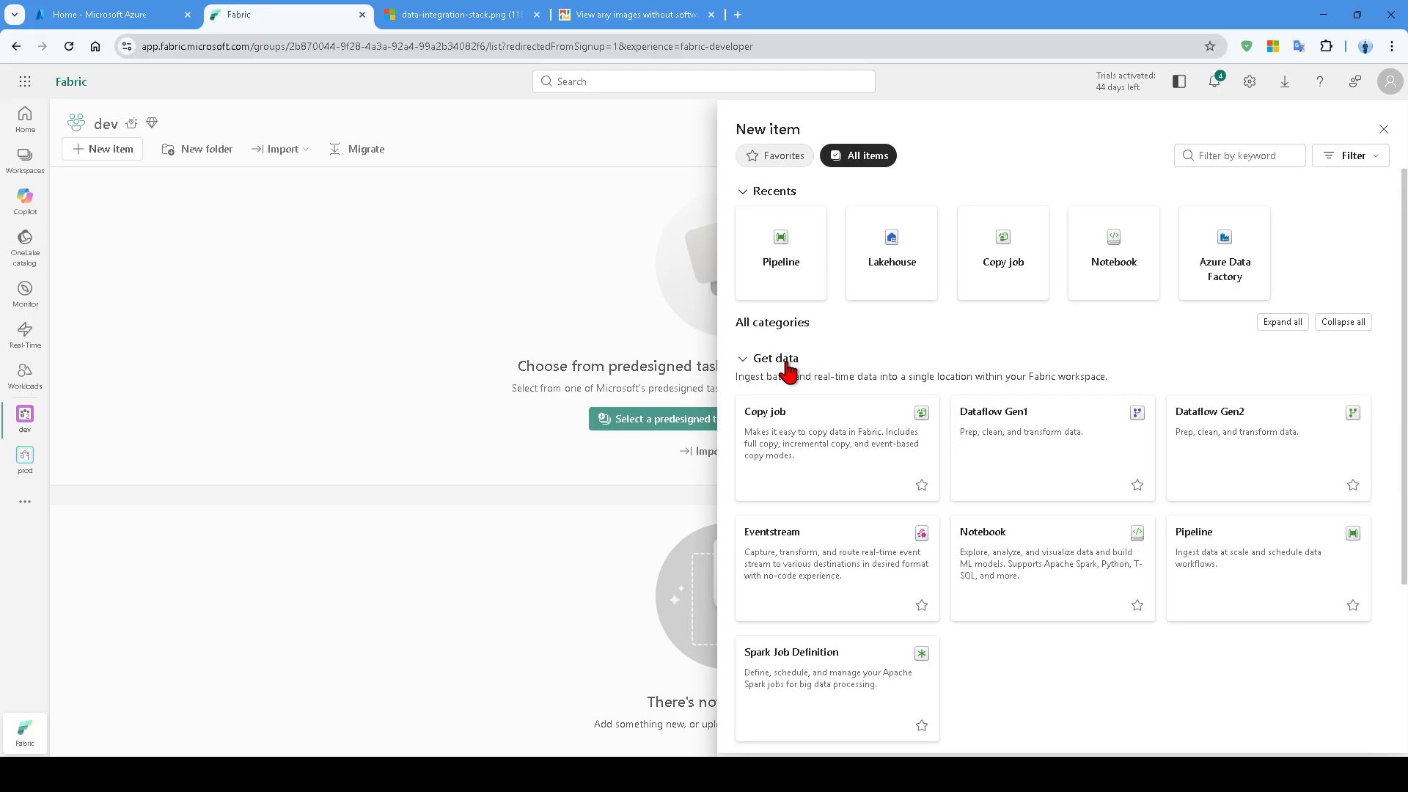
pyautogui.click(1215, 565)
pyautogui.moveTo(619, 393); pyautogui.dragTo(469, 408)
pyautogui.write('PL')
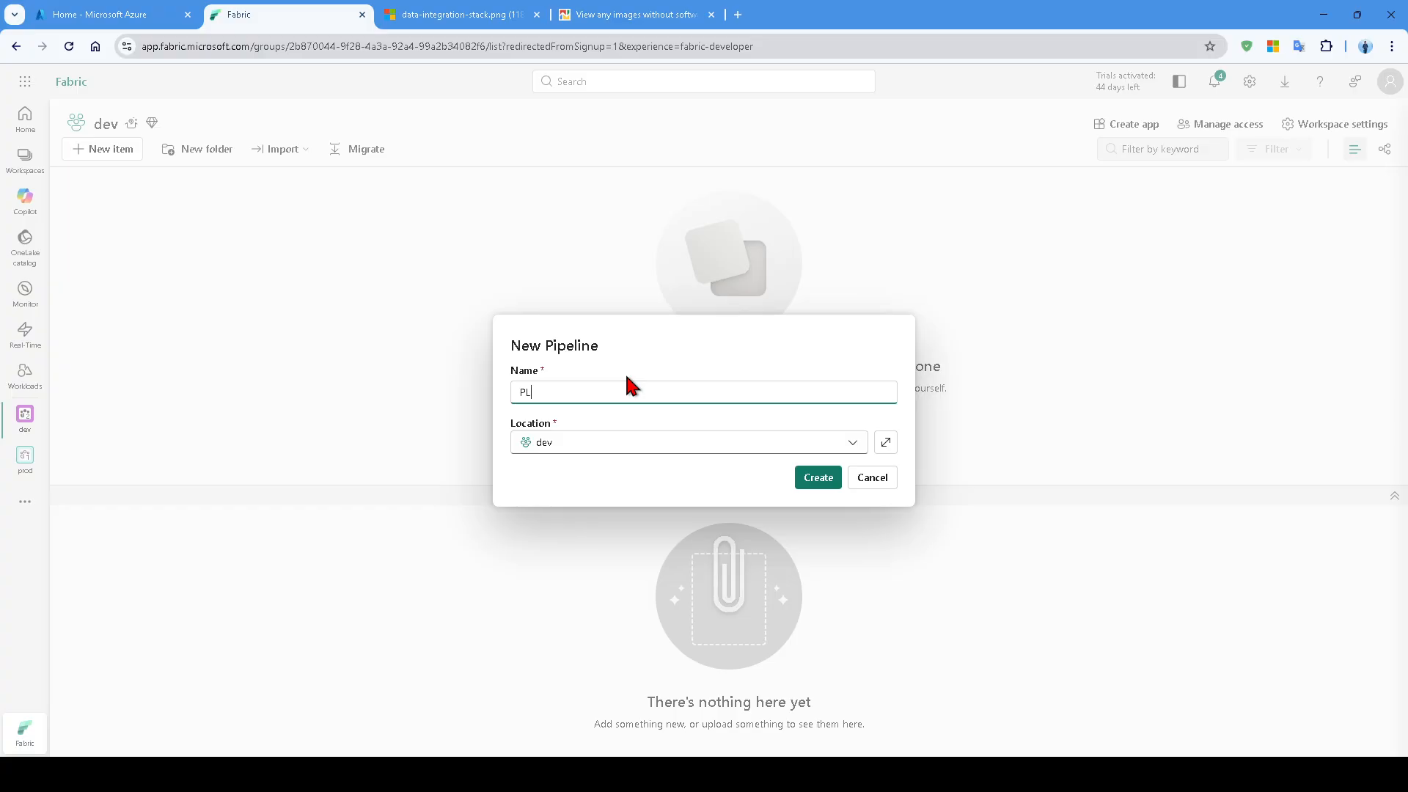
pyautogui.write('_D')
pyautogui.write('ummy')
pyautogui.moveTo(576, 393); pyautogui.dragTo(529, 396)
pyautogui.write('Sou')
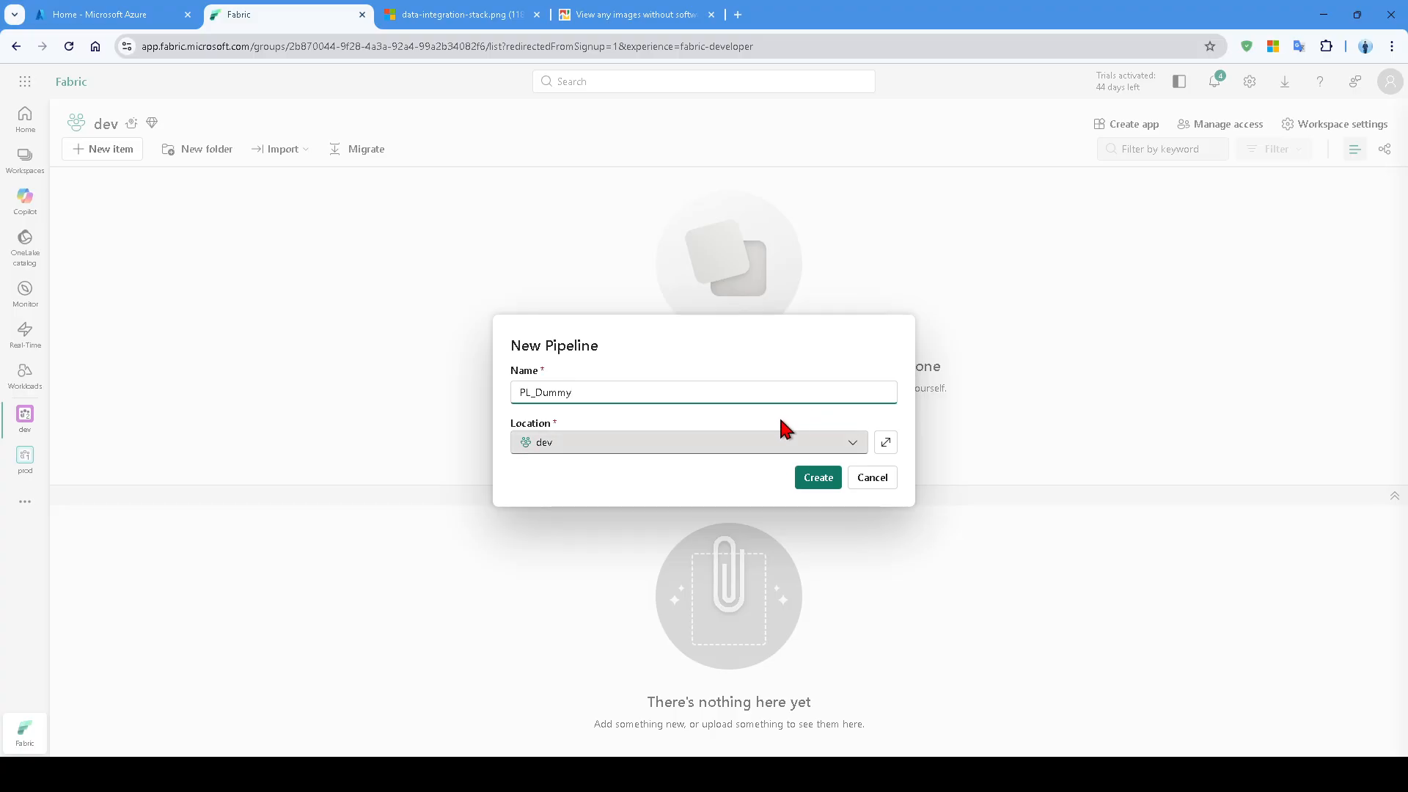
pyautogui.click(886, 442)
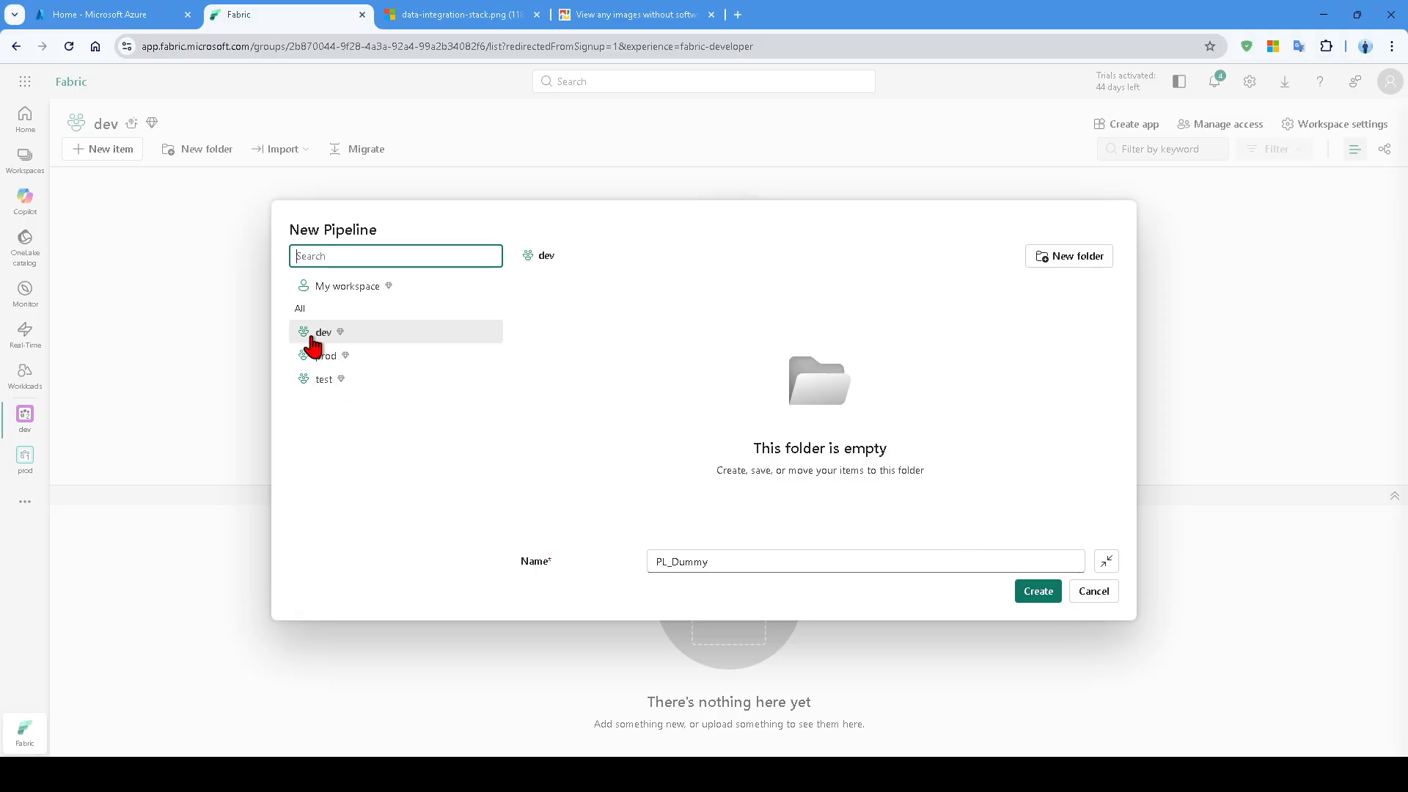
pyautogui.click(1098, 595)
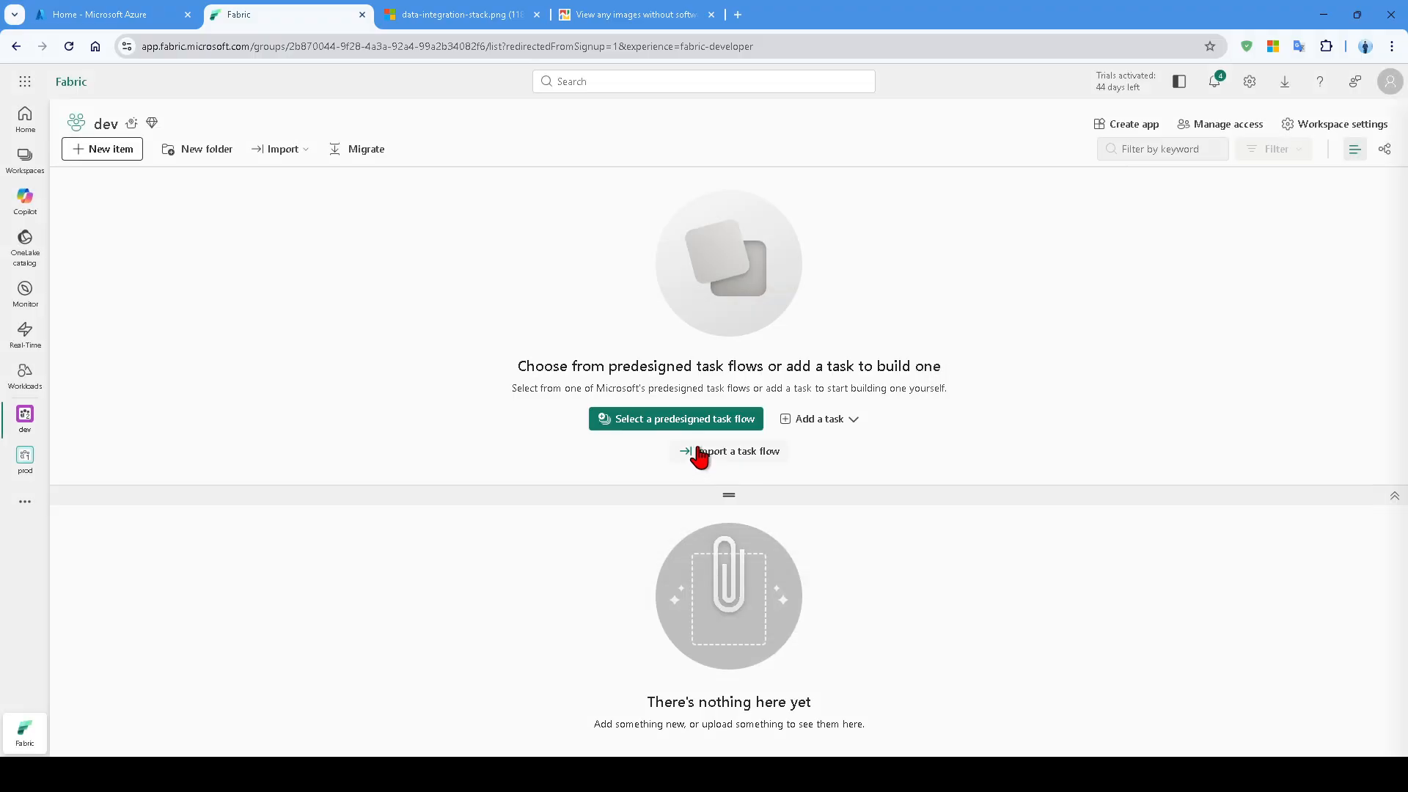
# Create a new pipeline named PL_Dummy in the dev workspace
pyautogui.click(83, 150)
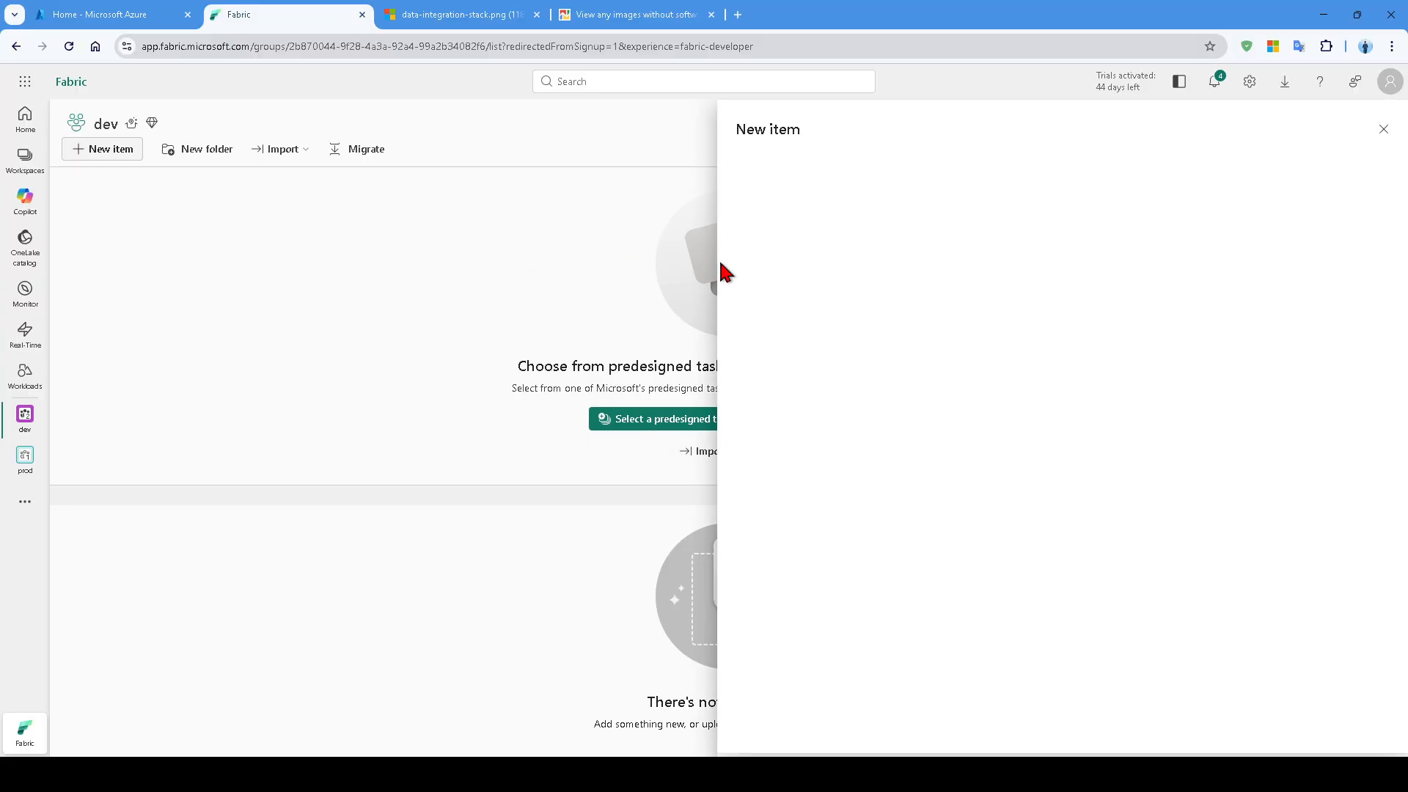
pyautogui.click(781, 253)
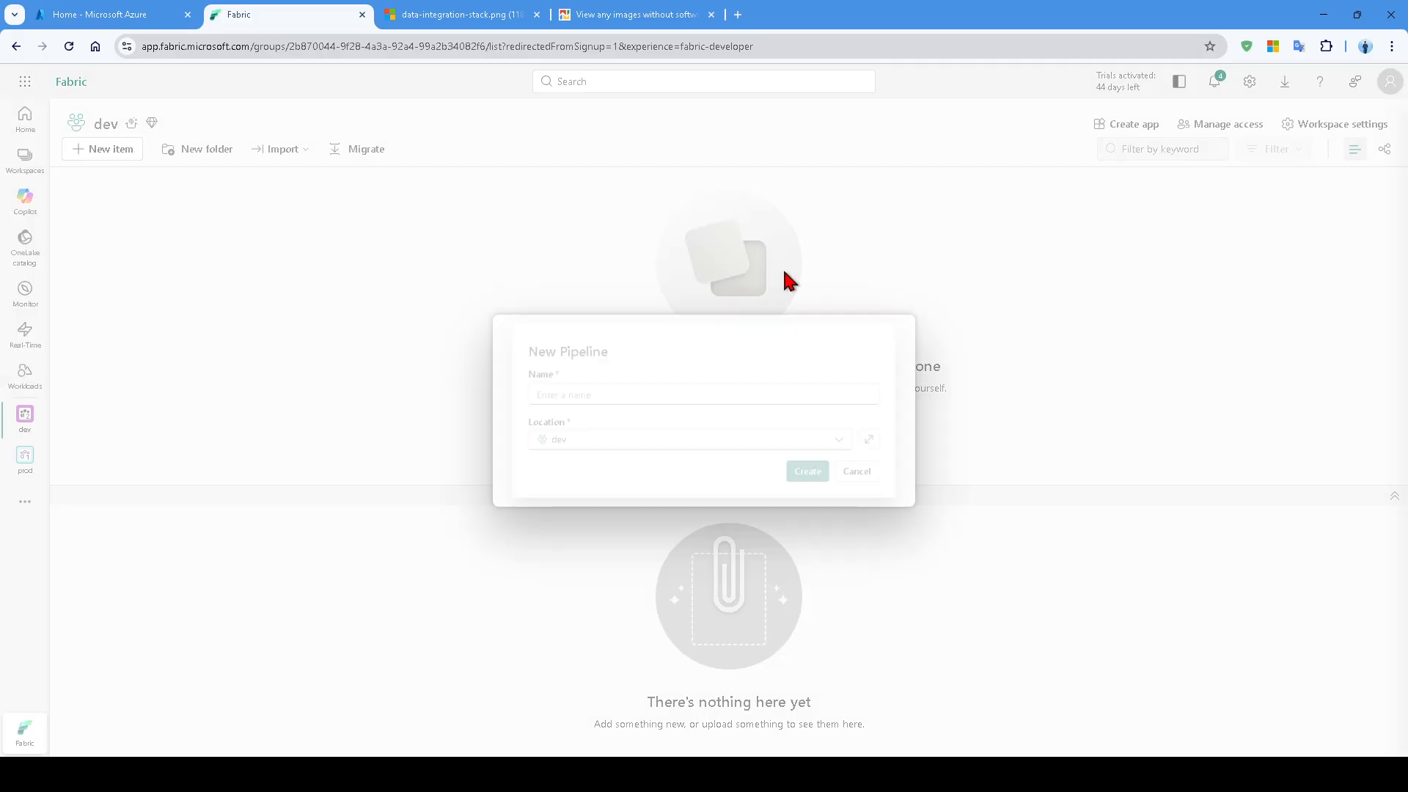
pyautogui.moveTo(594, 392); pyautogui.dragTo(469, 403)
pyautogui.write('PL-')
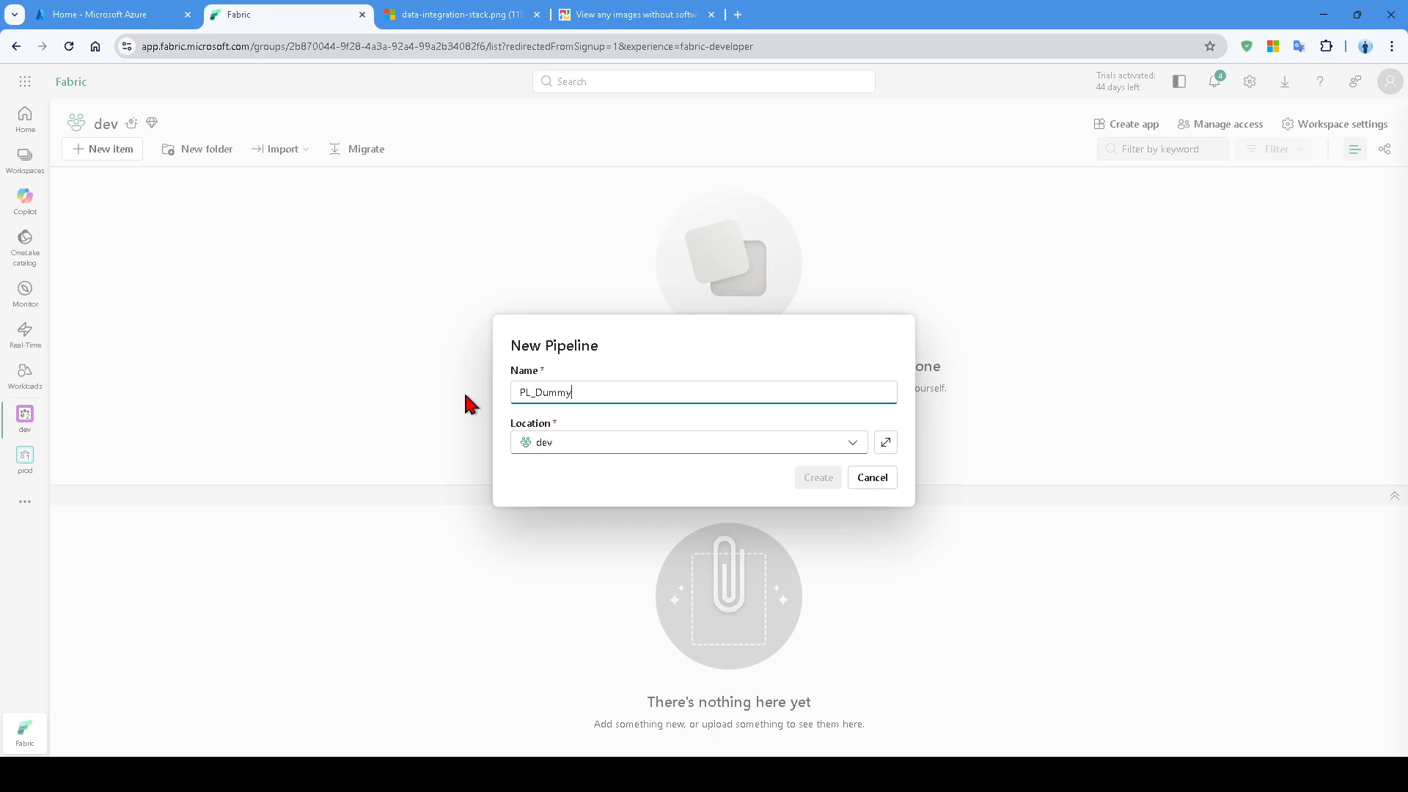
pyautogui.click(817, 477)
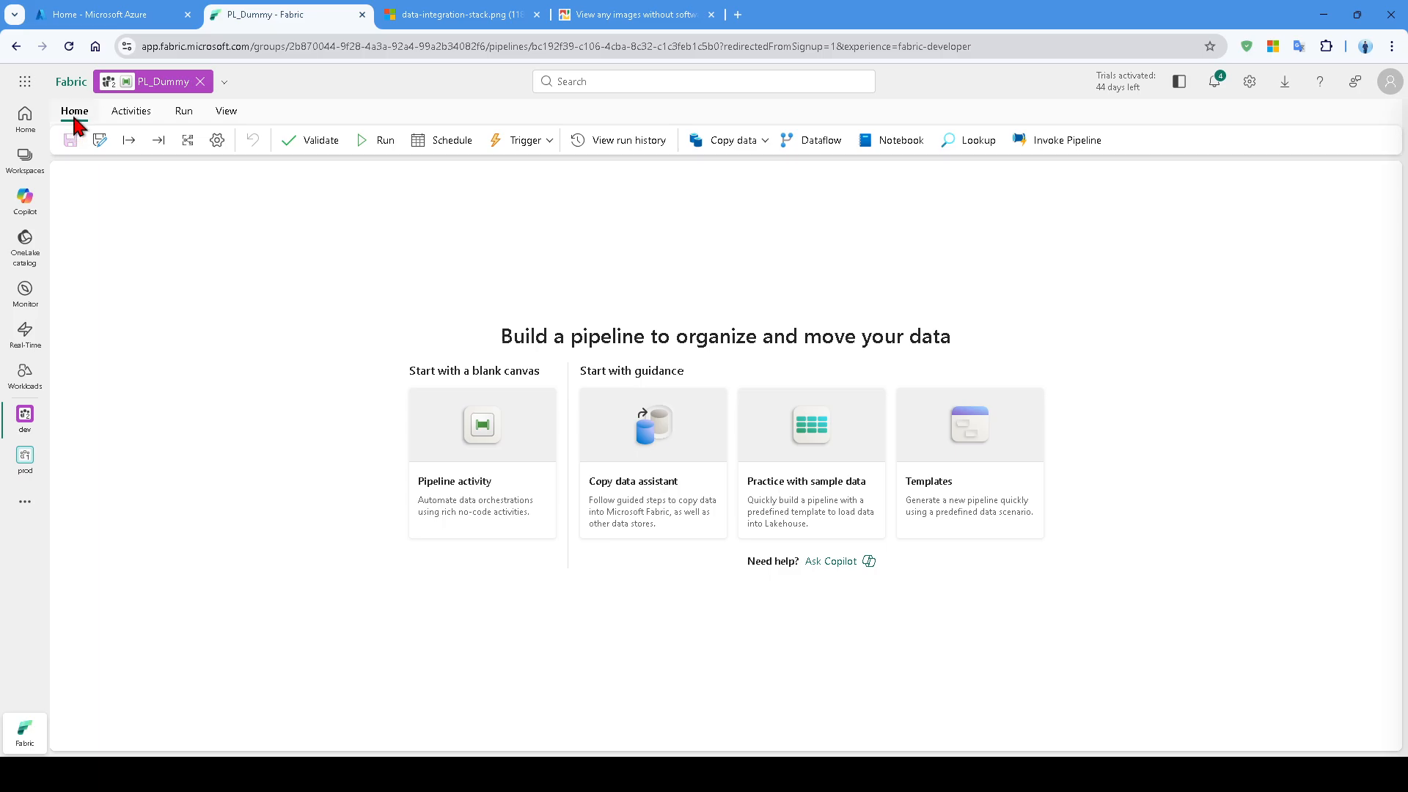
# Examine the pipeline editor's run, view and activity commands, including the full list of available activities by category
pyautogui.click(132, 113)
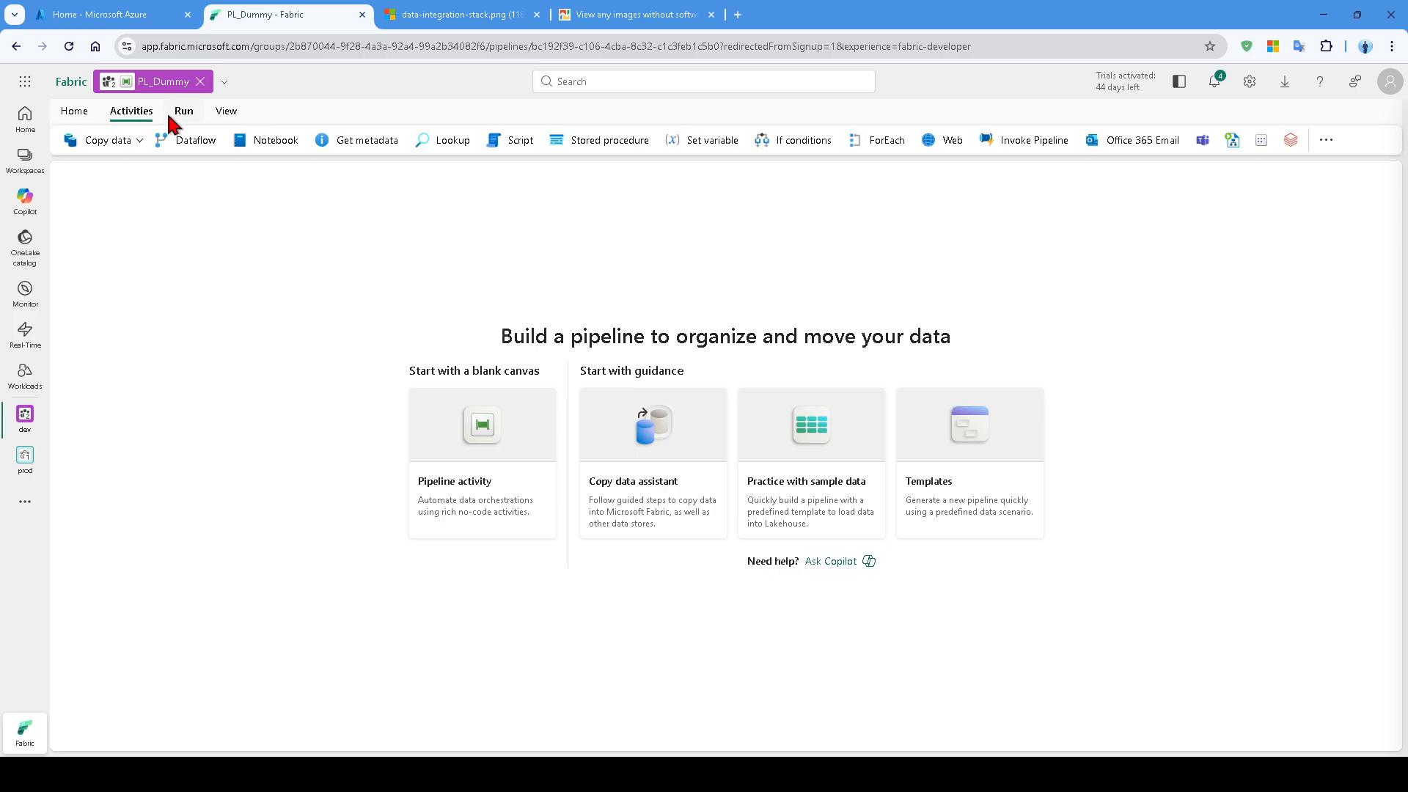
pyautogui.click(184, 112)
pyautogui.click(224, 112)
pyautogui.click(143, 115)
pyautogui.click(1327, 139)
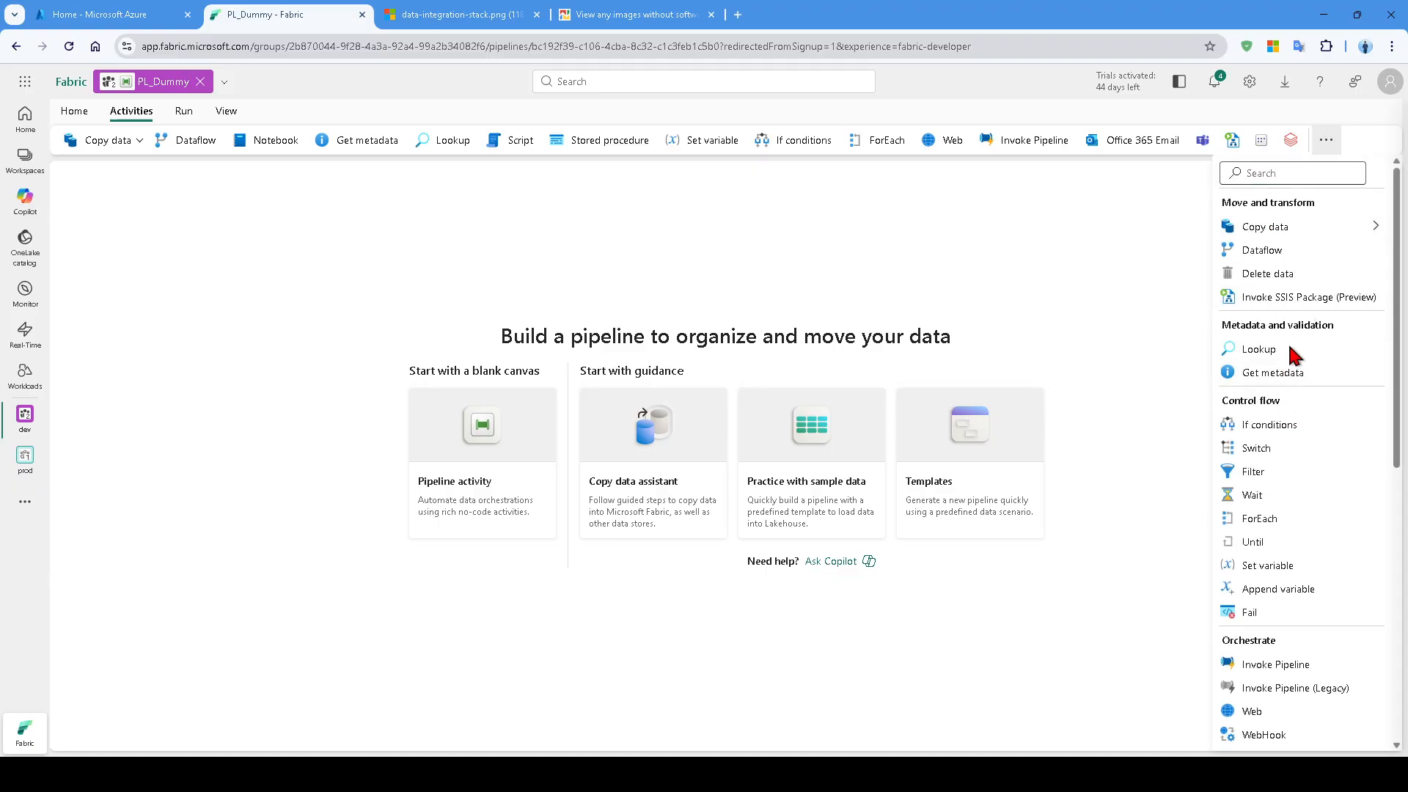
pyautogui.scroll(-5, 1299, 433)
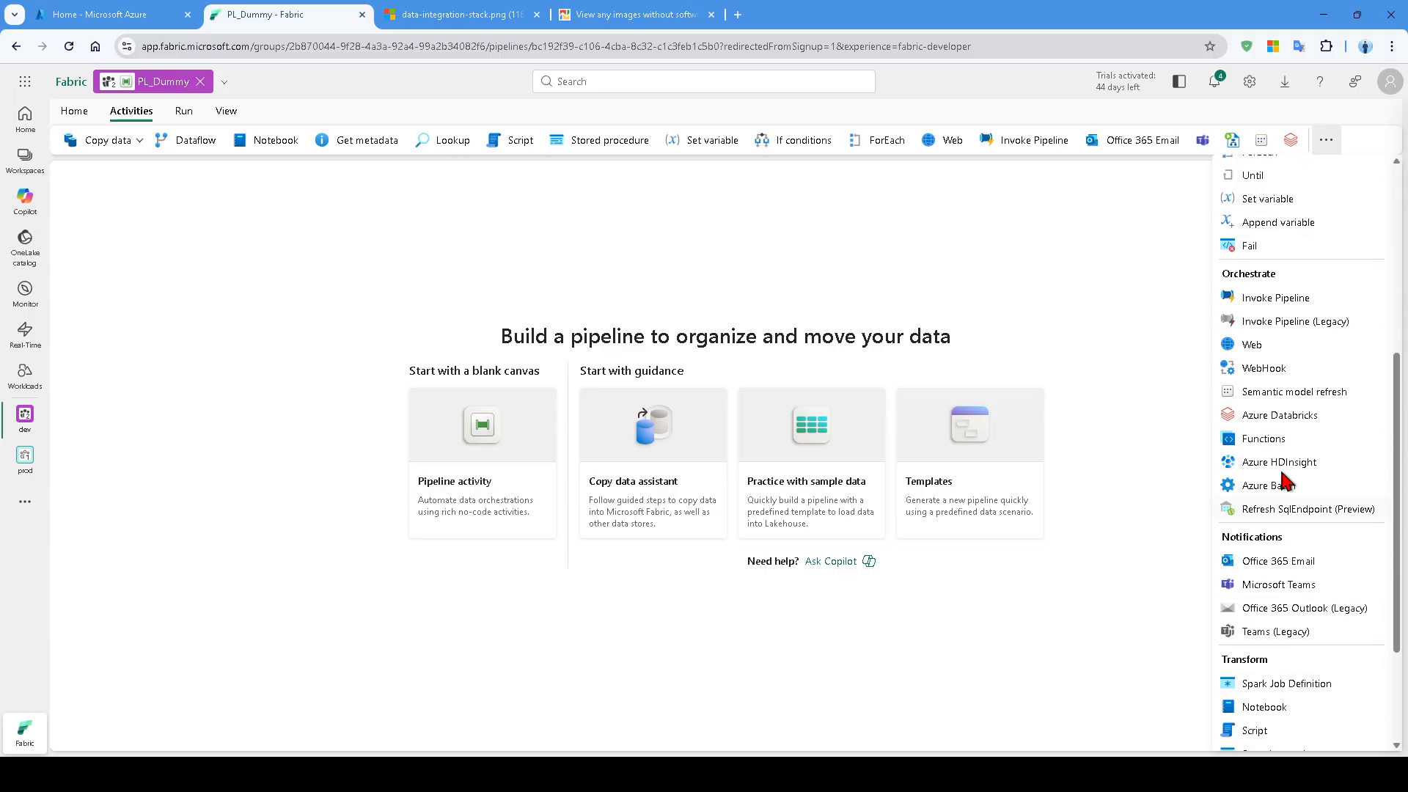
pyautogui.scroll(3, 1290, 522)
pyautogui.scroll(2, 1295, 522)
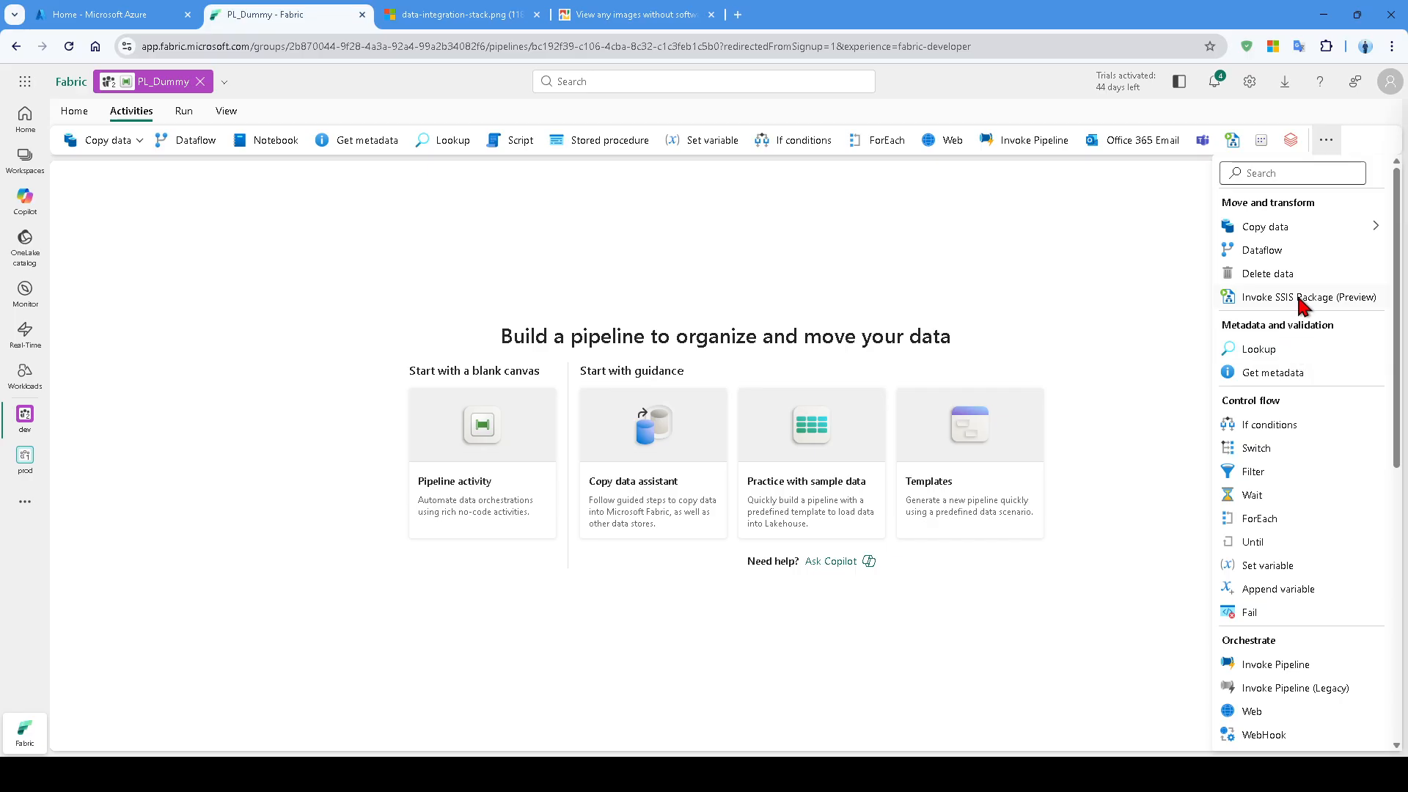
# Add a Wait activity to the pipeline canvas and enlarge the properties area below it
pyautogui.click(1254, 497)
pyautogui.moveTo(145, 354); pyautogui.dragTo(624, 288)
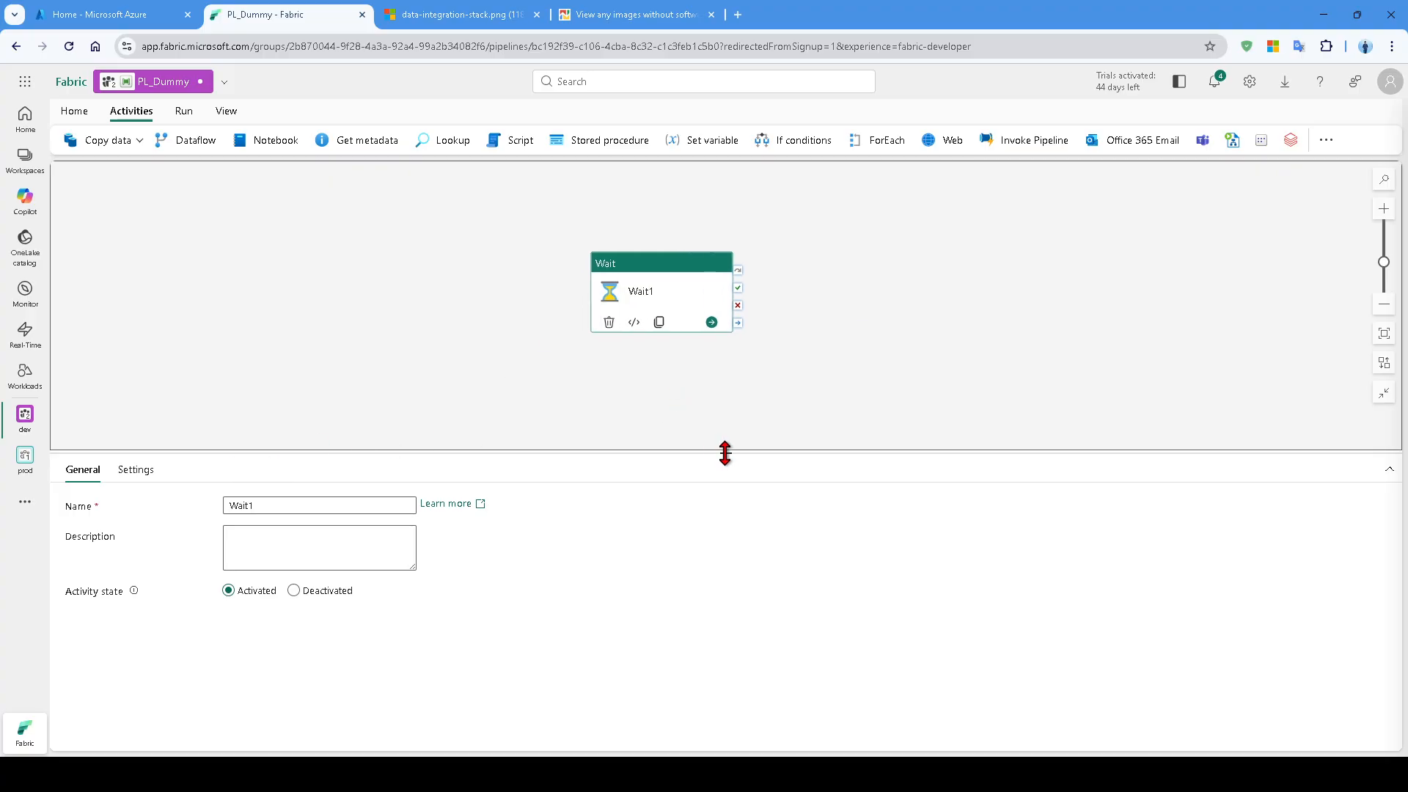
pyautogui.moveTo(725, 452); pyautogui.dragTo(728, 420)
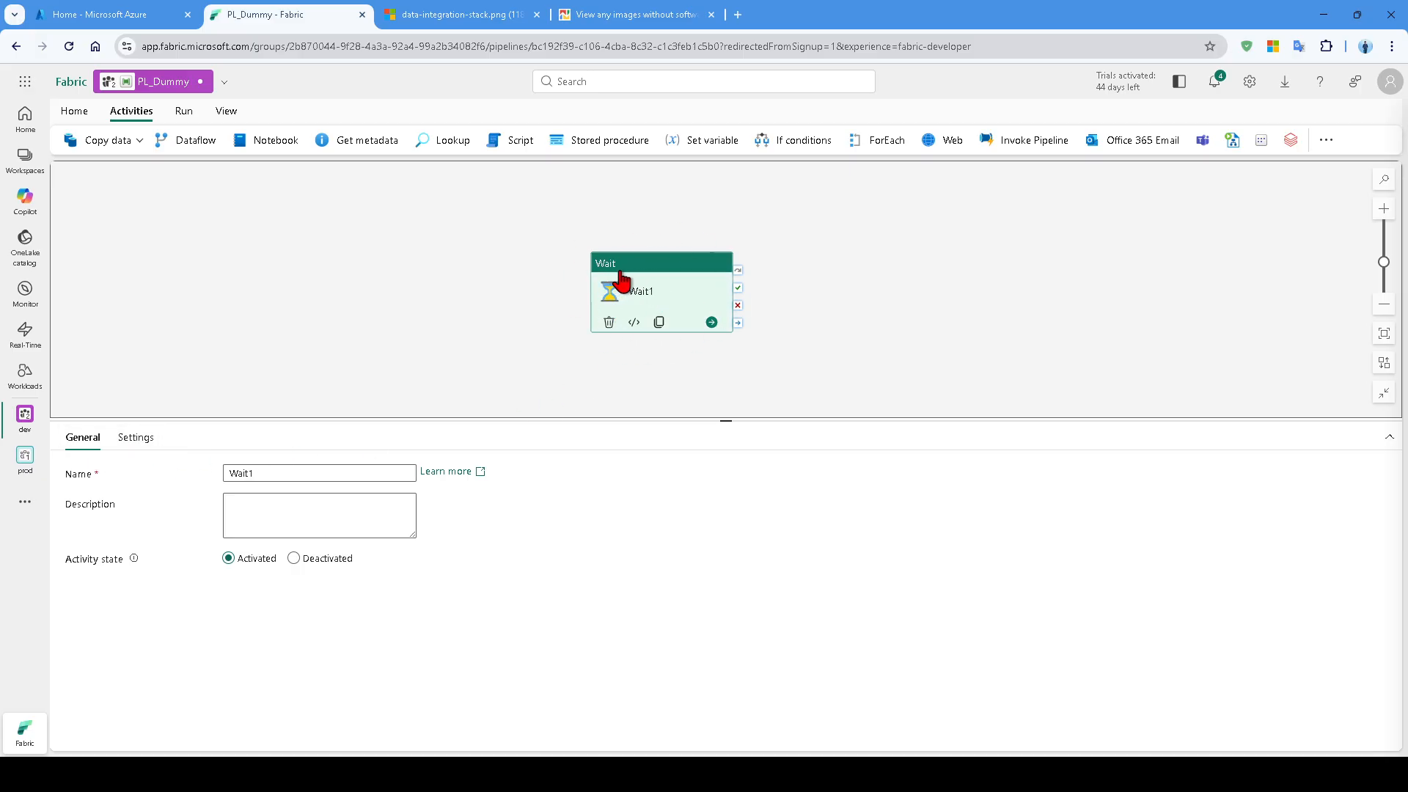
# Compare the pipeline-level properties with the Wait activity's general name, description and activity state fields
pyautogui.click(341, 291)
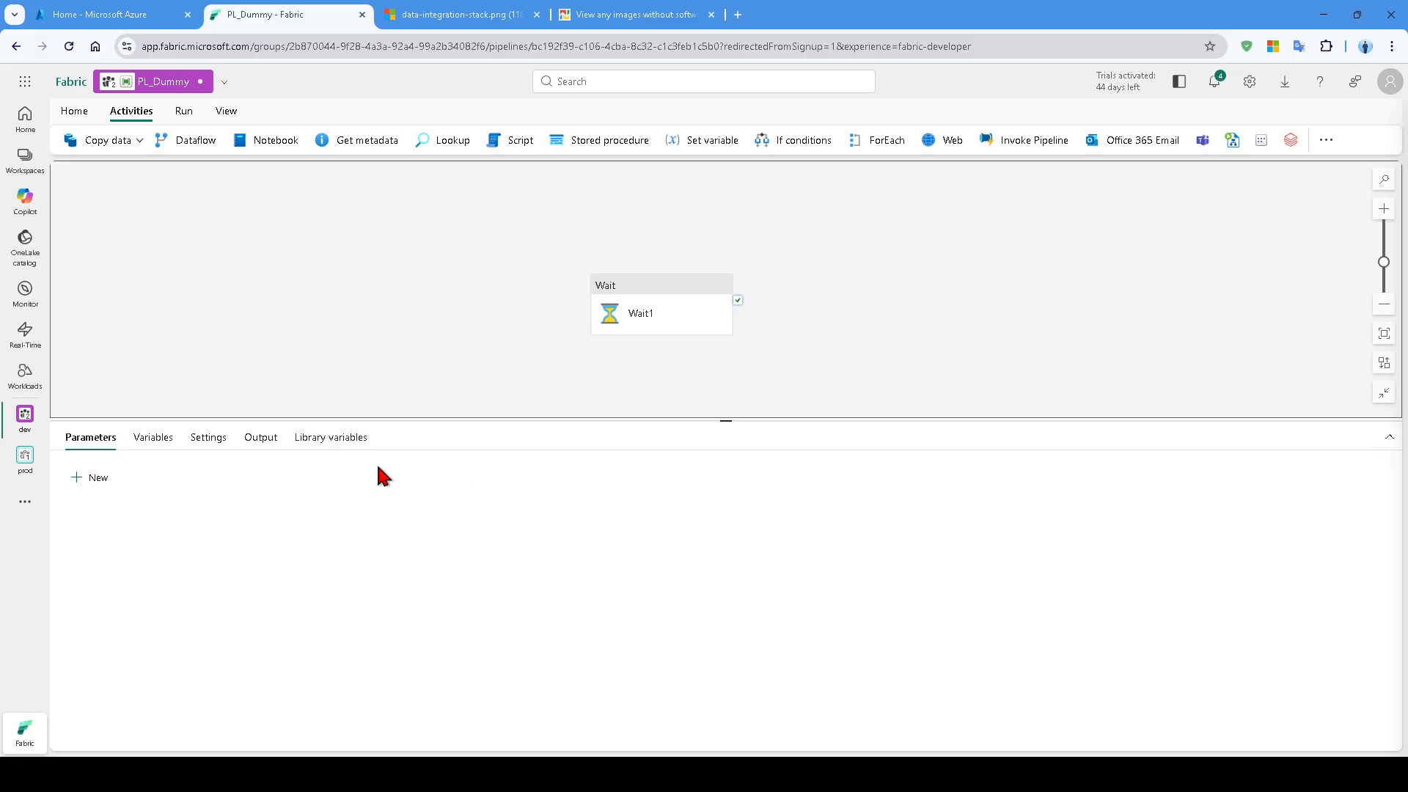
pyautogui.click(662, 298)
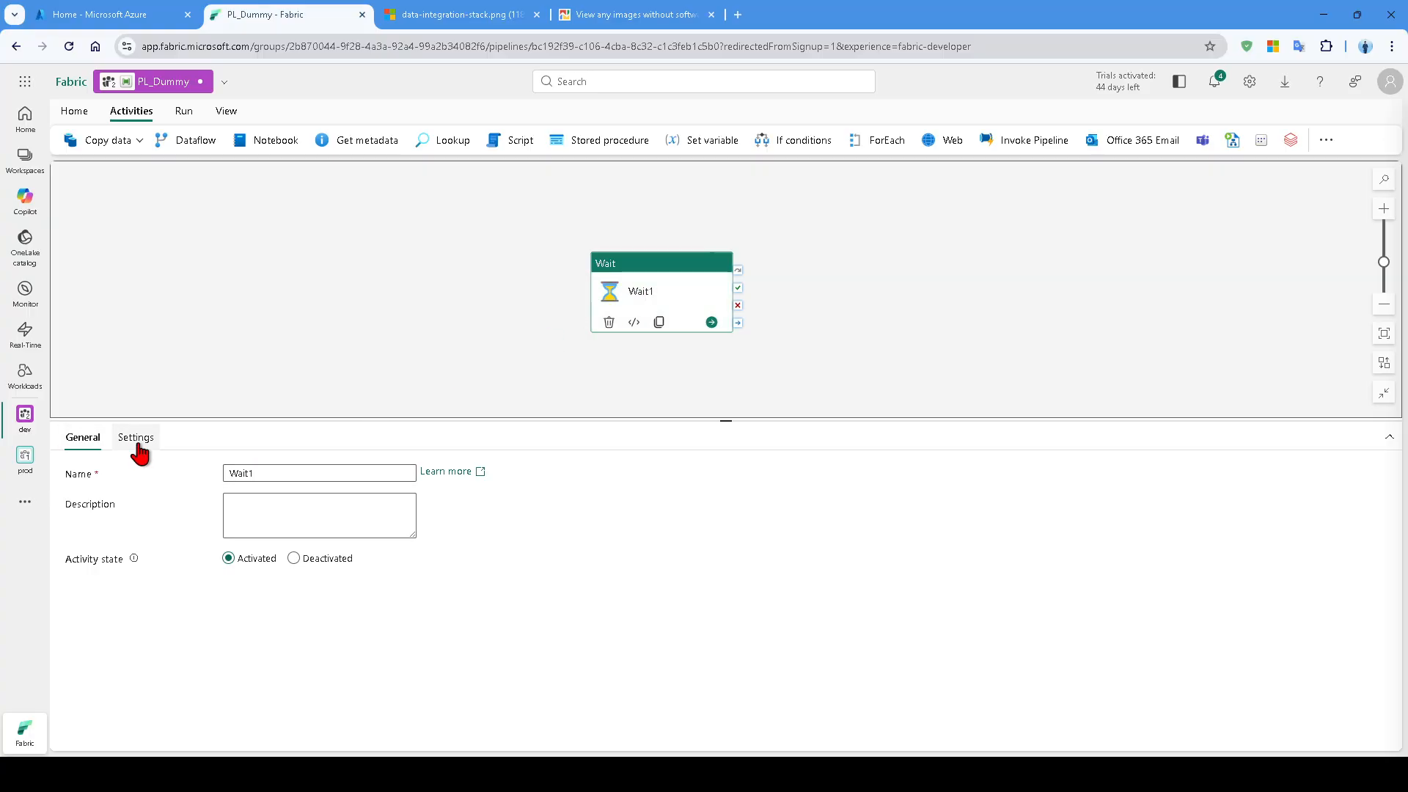
pyautogui.moveTo(286, 473); pyautogui.dragTo(213, 469)
pyautogui.click(312, 527)
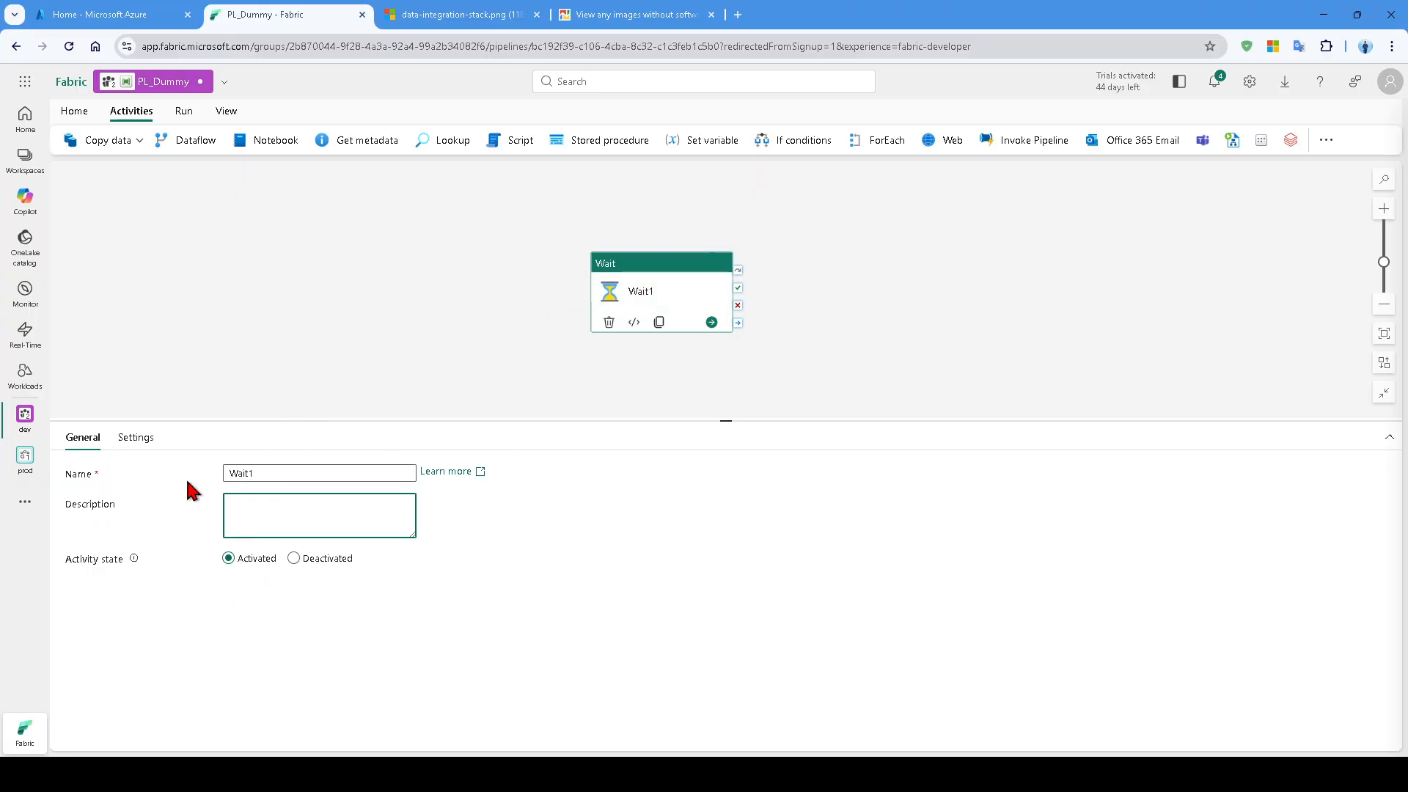
pyautogui.moveTo(77, 560); pyautogui.dragTo(128, 561)
pyautogui.click(153, 600)
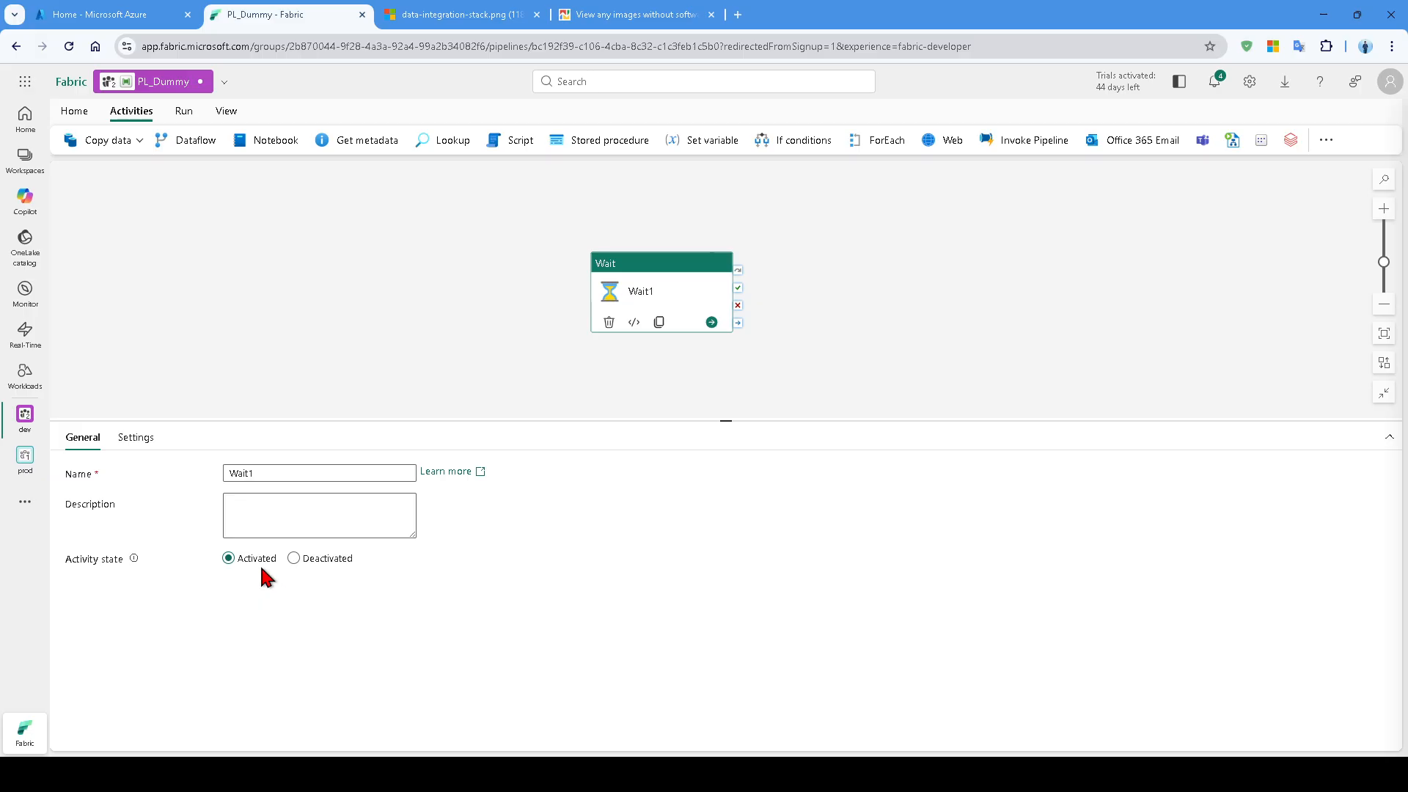
# Try the Deactivated state on the Wait activity and set it back to Activated
pyautogui.moveTo(511, 318); pyautogui.dragTo(475, 324)
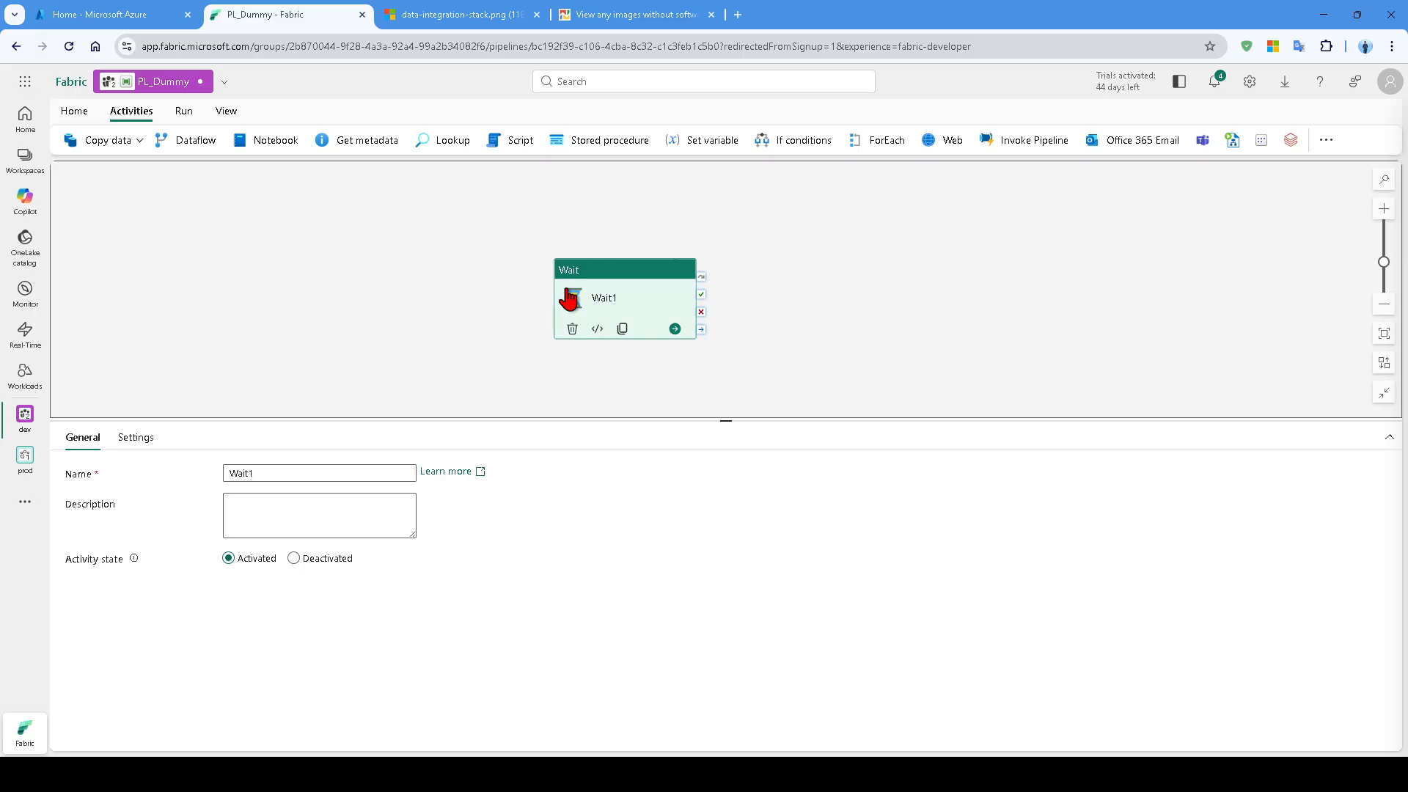
pyautogui.click(294, 558)
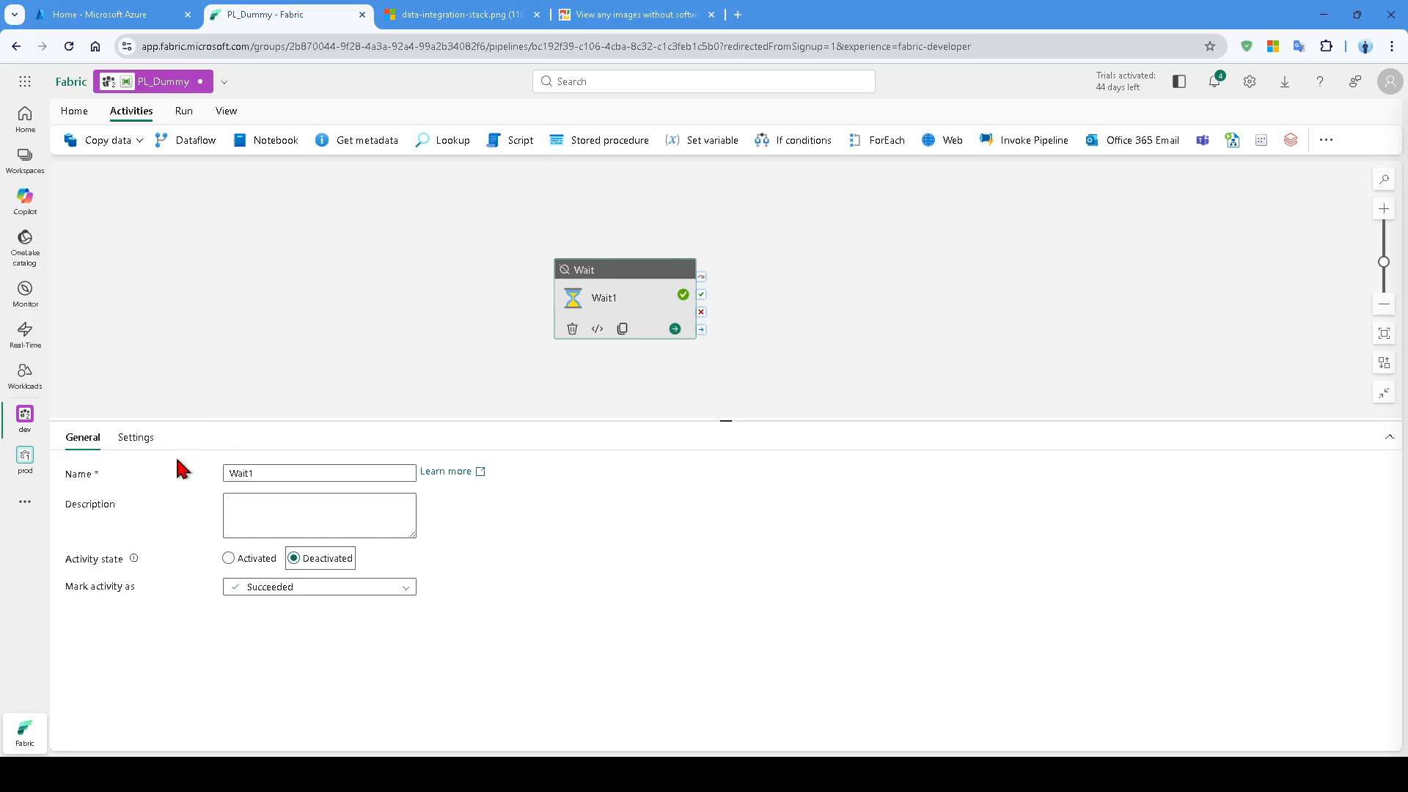
pyautogui.click(229, 560)
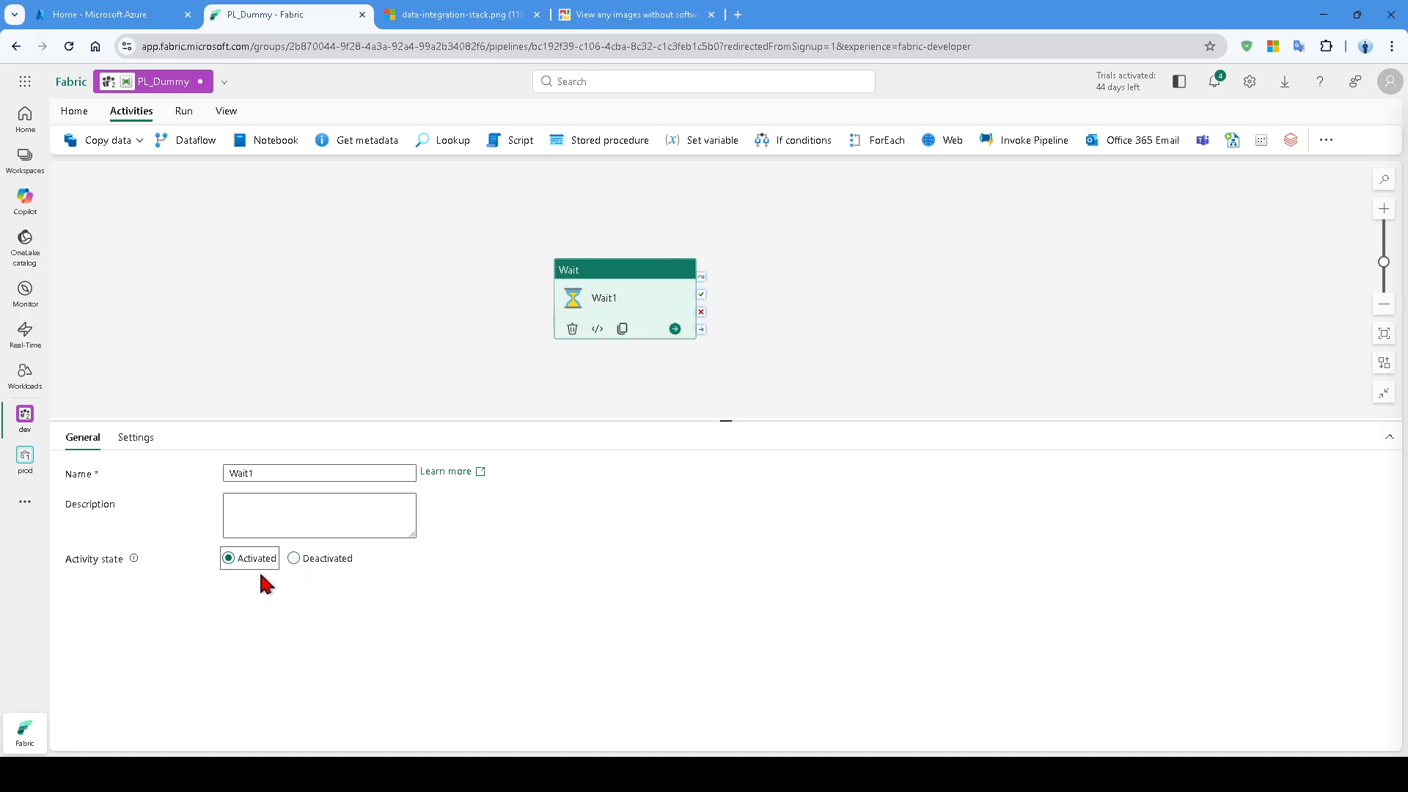
# Examine the Wait activity's wait time setting and return to the pipeline-level properties
pyautogui.click(123, 437)
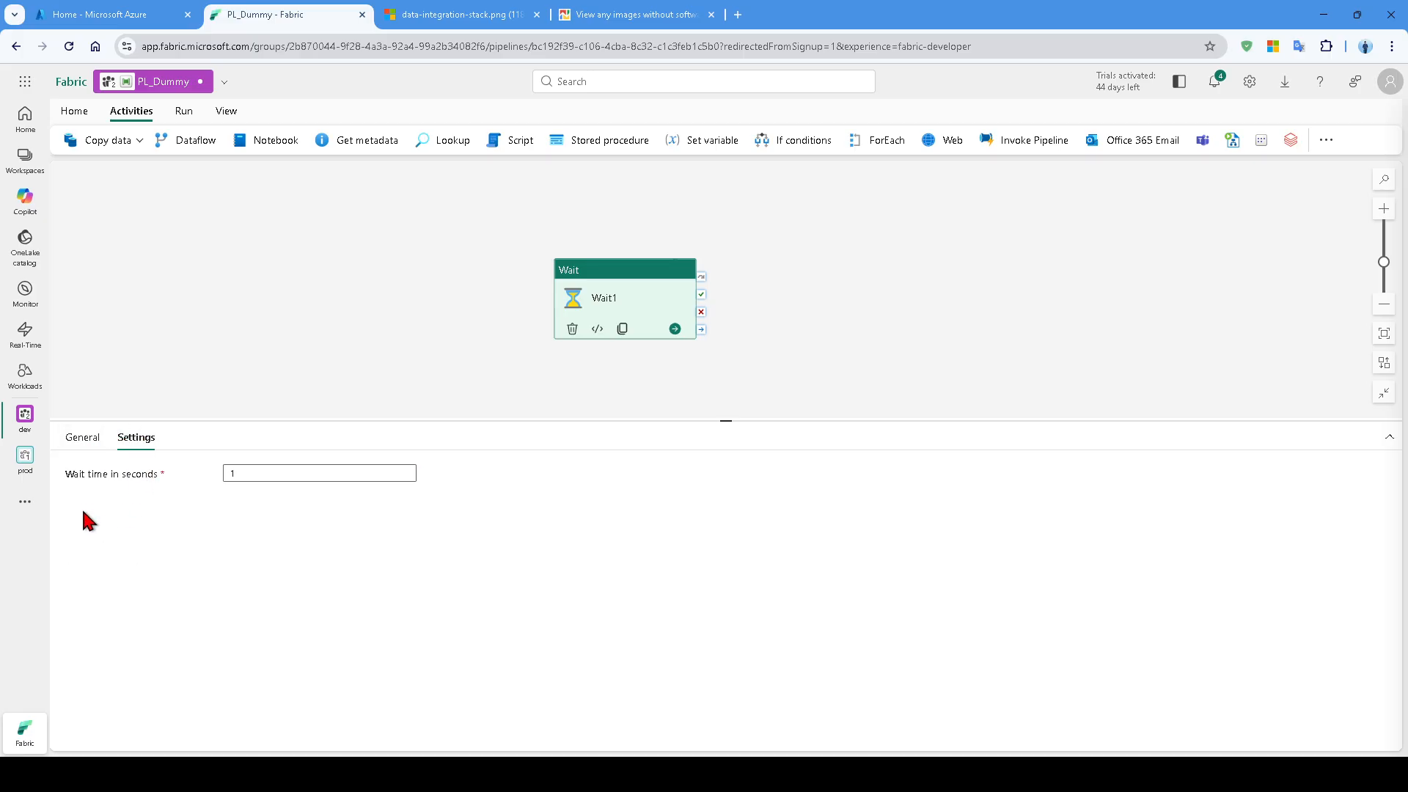
pyautogui.click(144, 536)
pyautogui.doubleClick(237, 474)
pyautogui.click(259, 516)
pyautogui.click(432, 339)
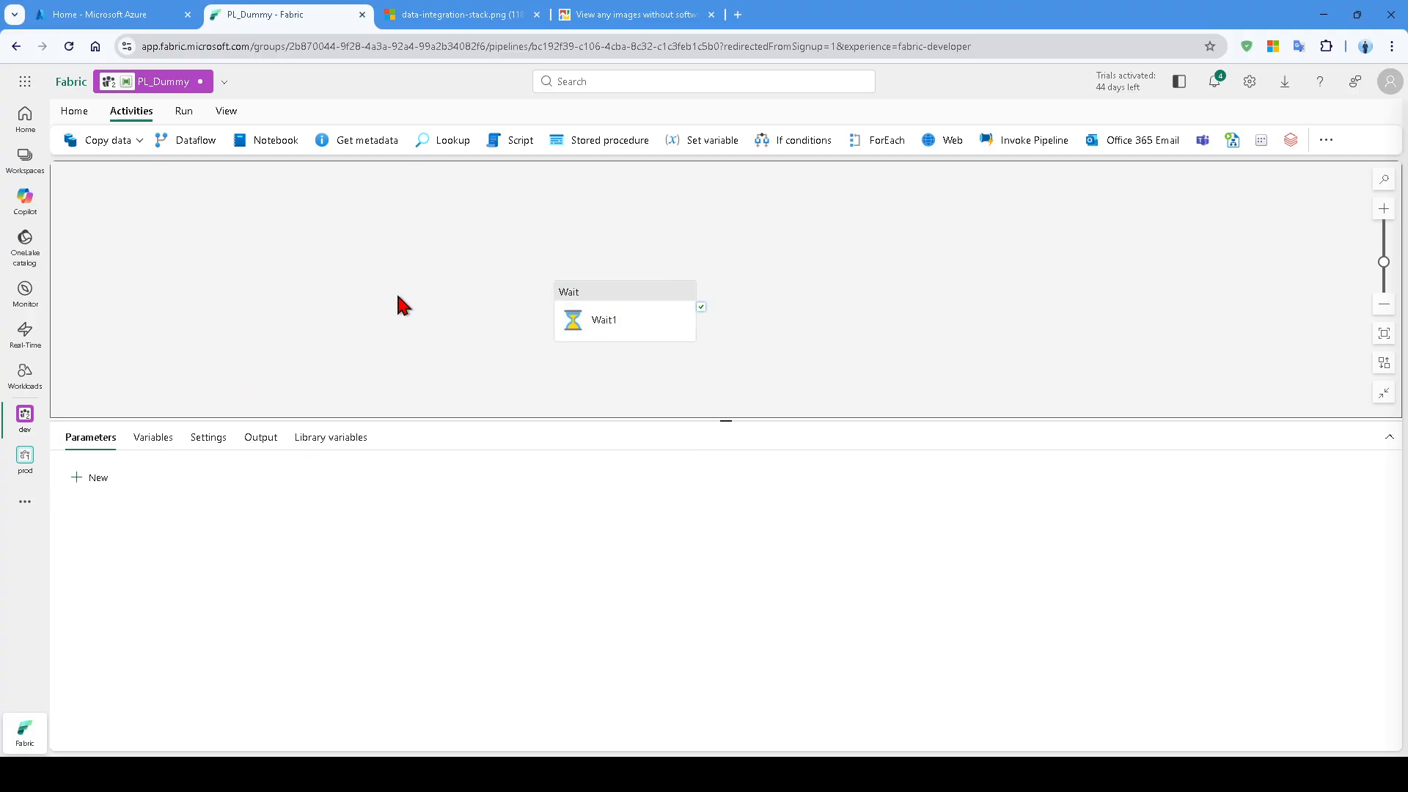
pyautogui.moveTo(606, 358); pyautogui.dragTo(656, 345)
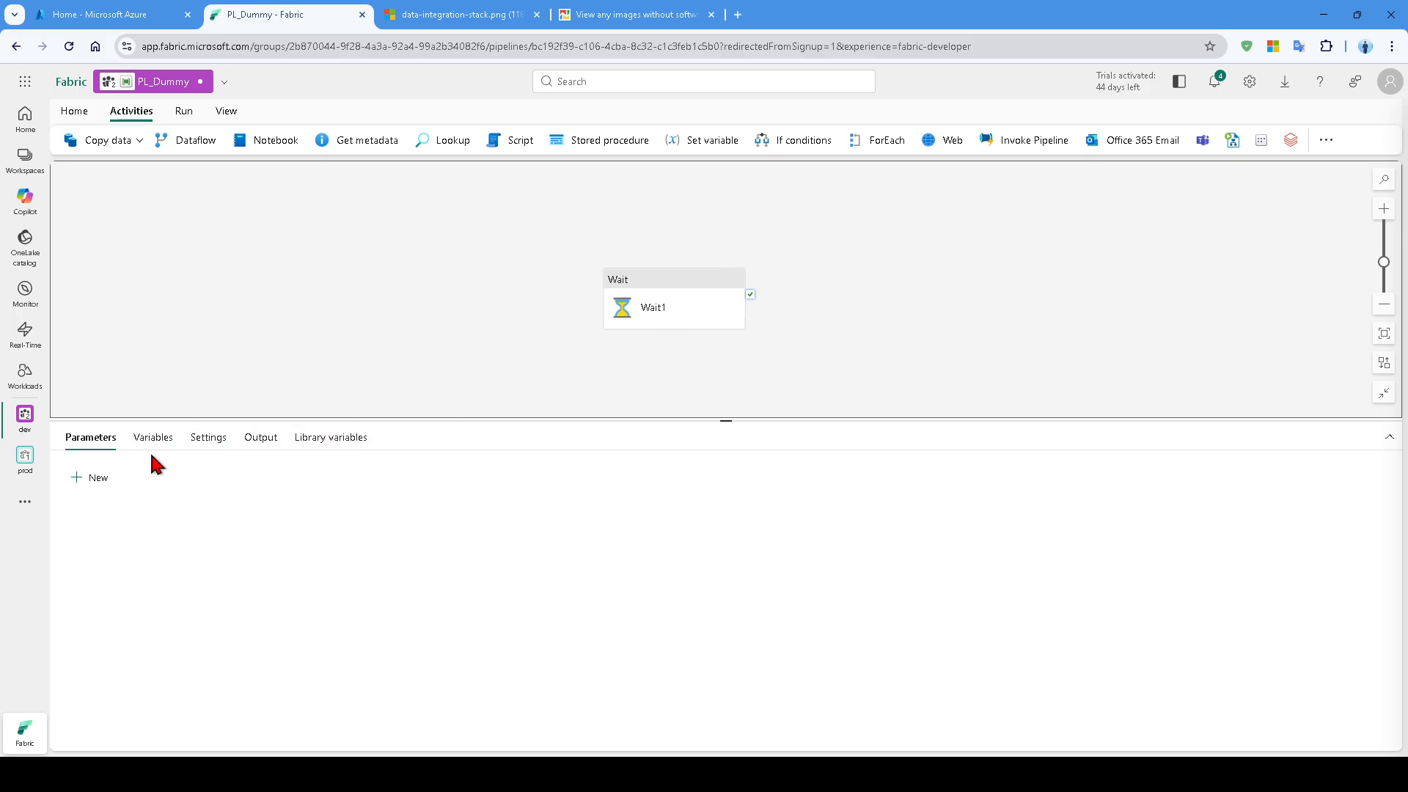
pyautogui.moveTo(488, 333); pyautogui.dragTo(463, 338)
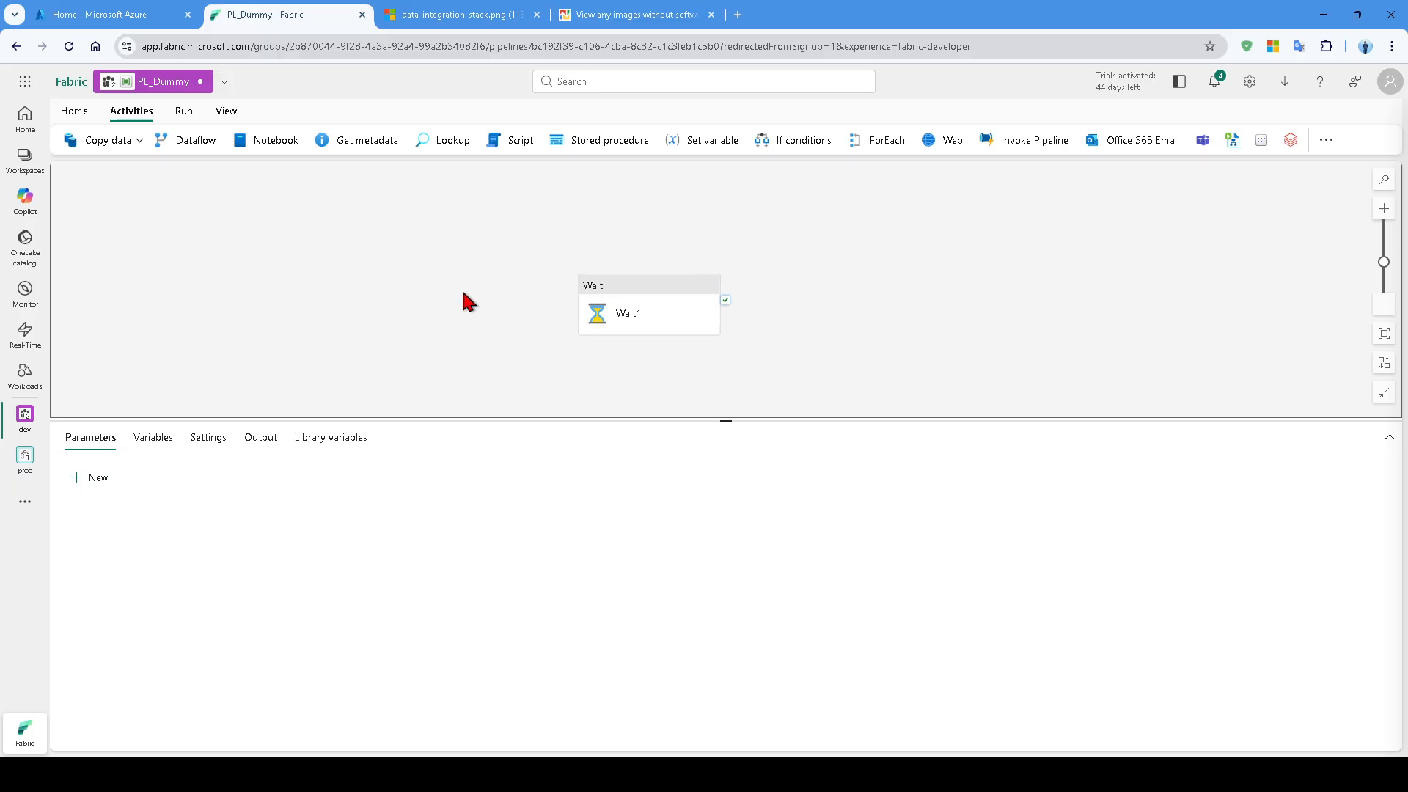
# Save and run the PL_Dummy pipeline
pyautogui.click(183, 115)
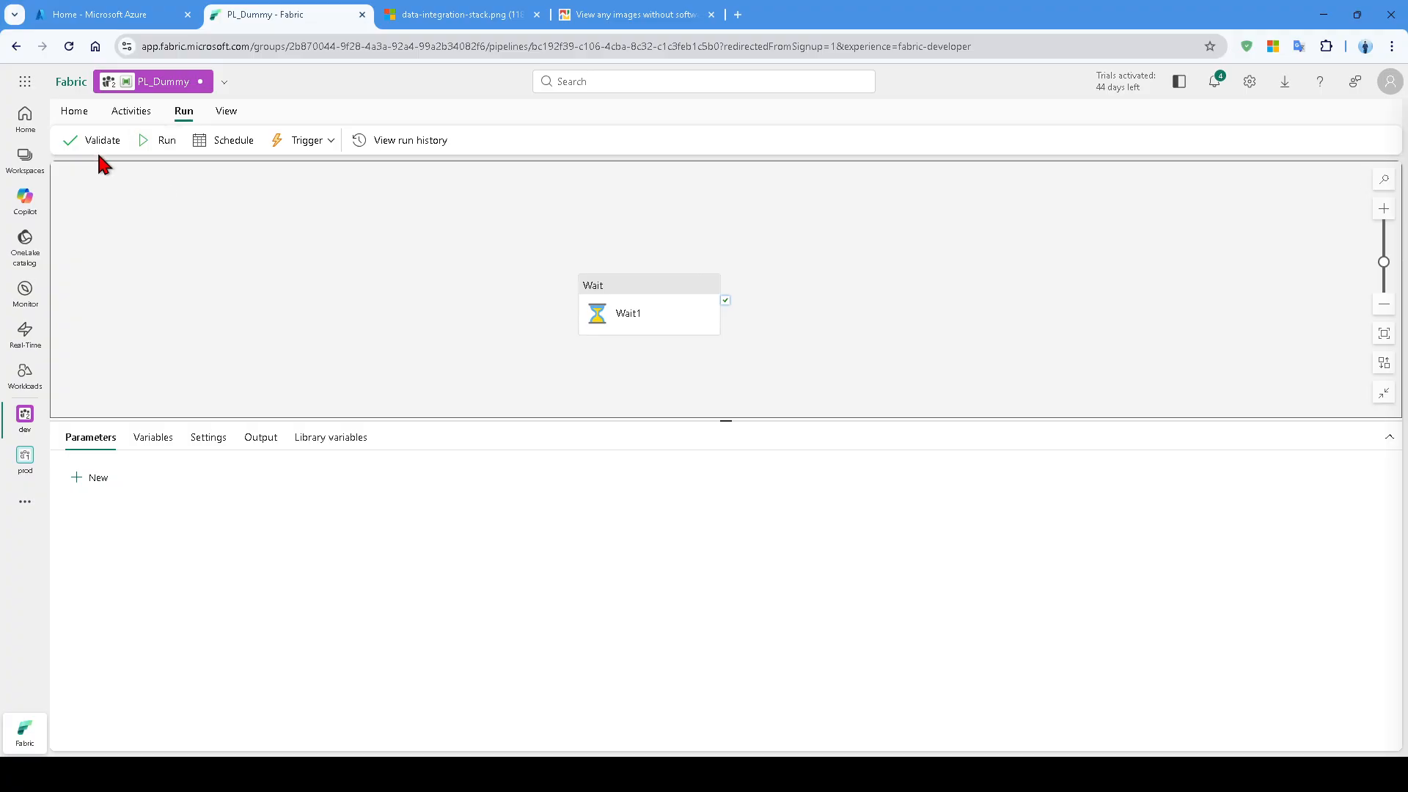
pyautogui.click(74, 114)
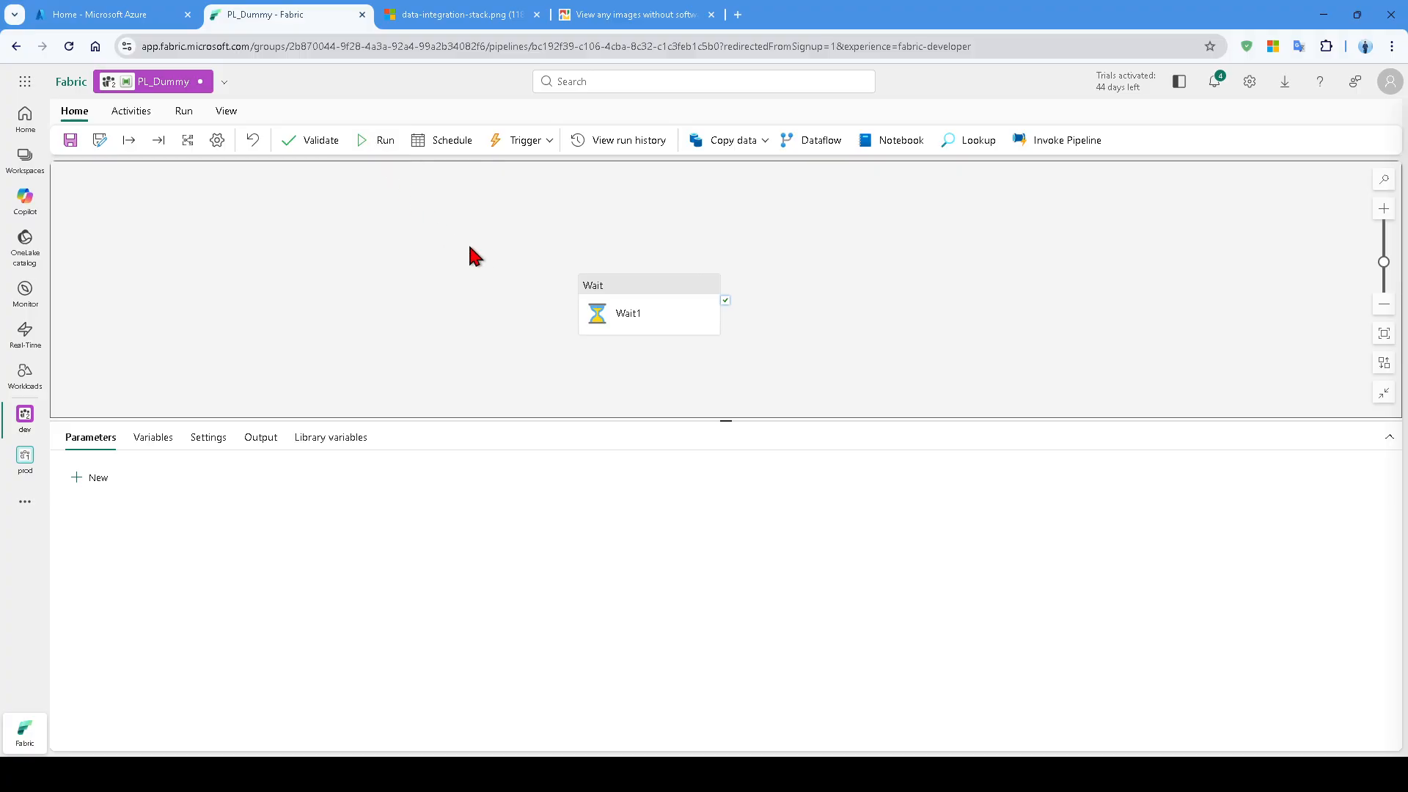
pyautogui.hotkey('shift', 'Return')
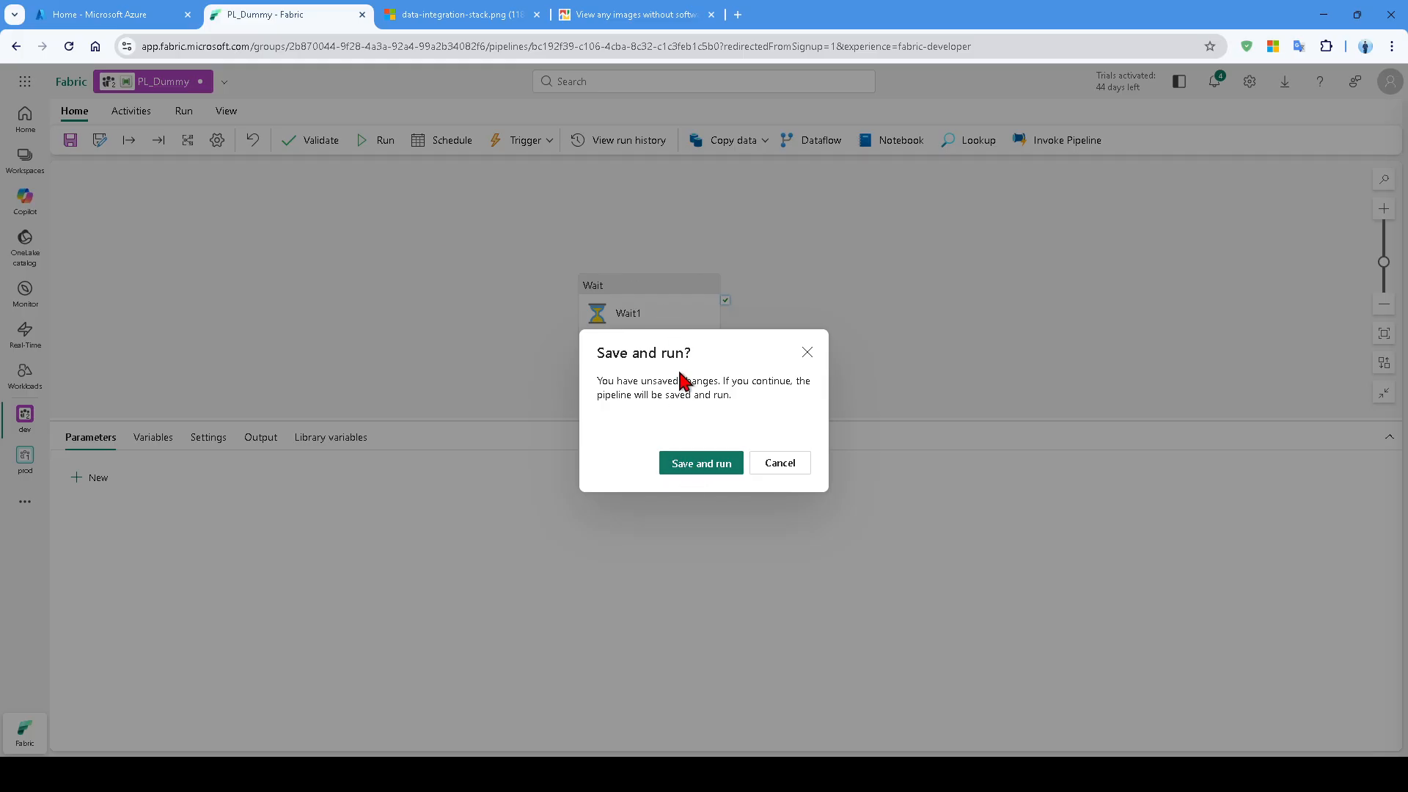
pyautogui.click(688, 477)
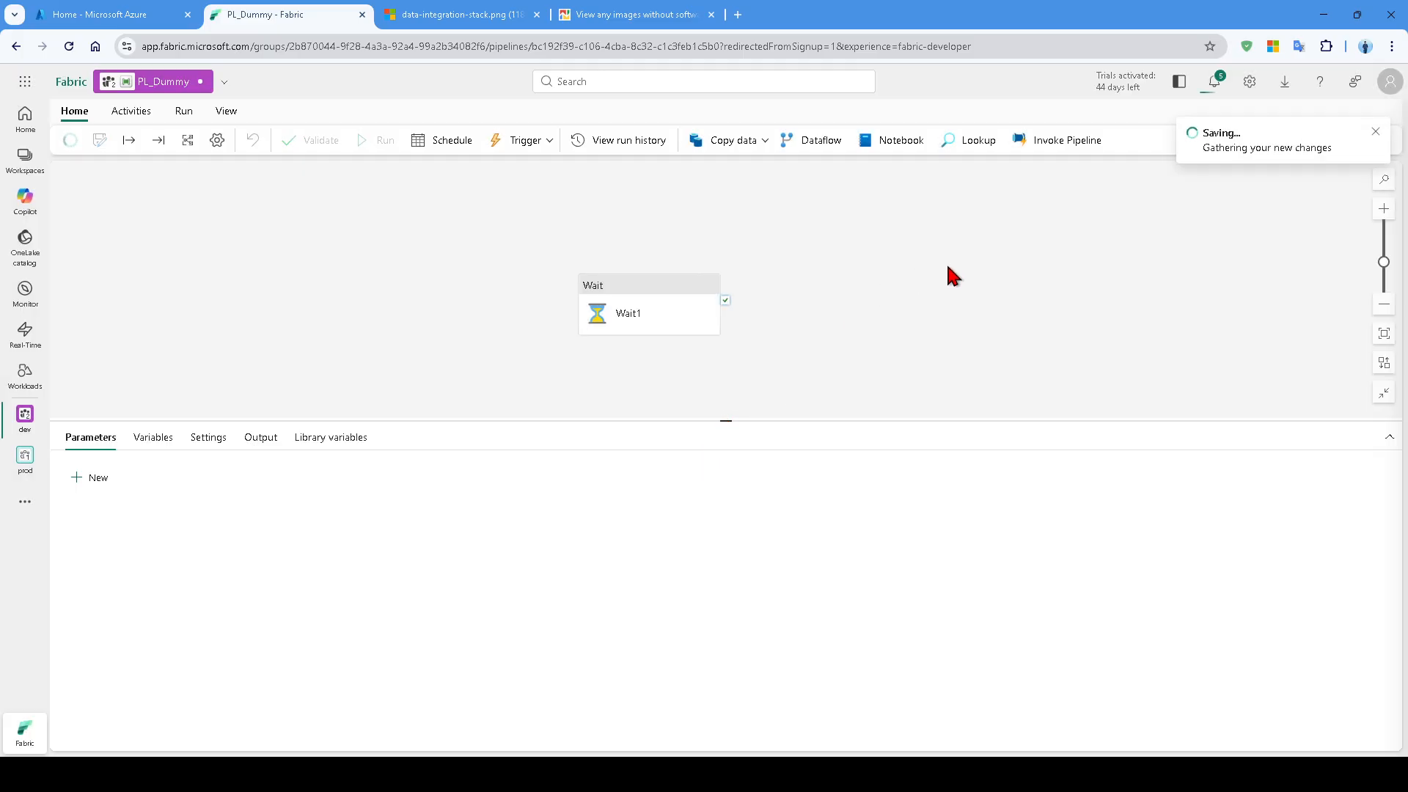
# Check the notifications for the pipeline's save and run progress, and close them
pyautogui.click(1217, 87)
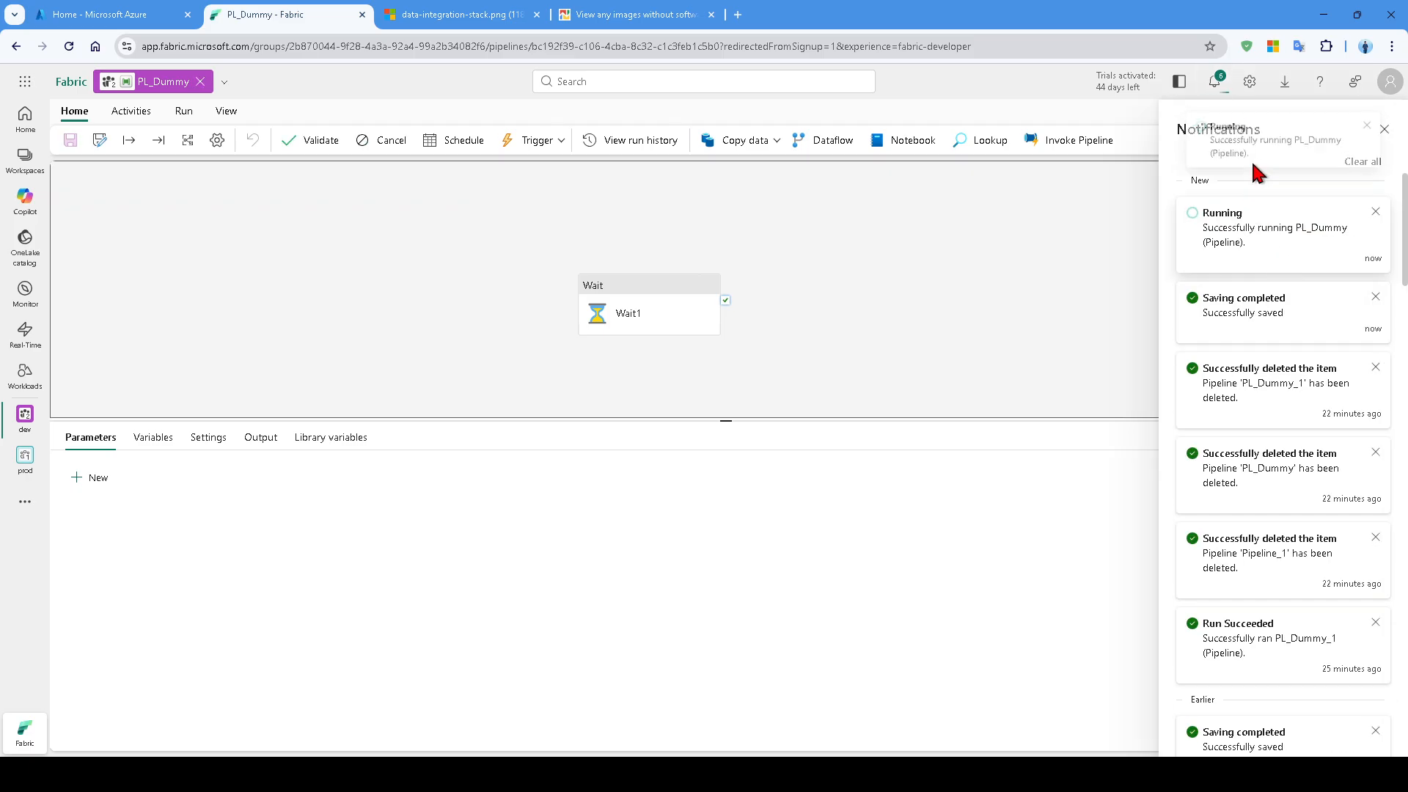
pyautogui.click(1375, 132)
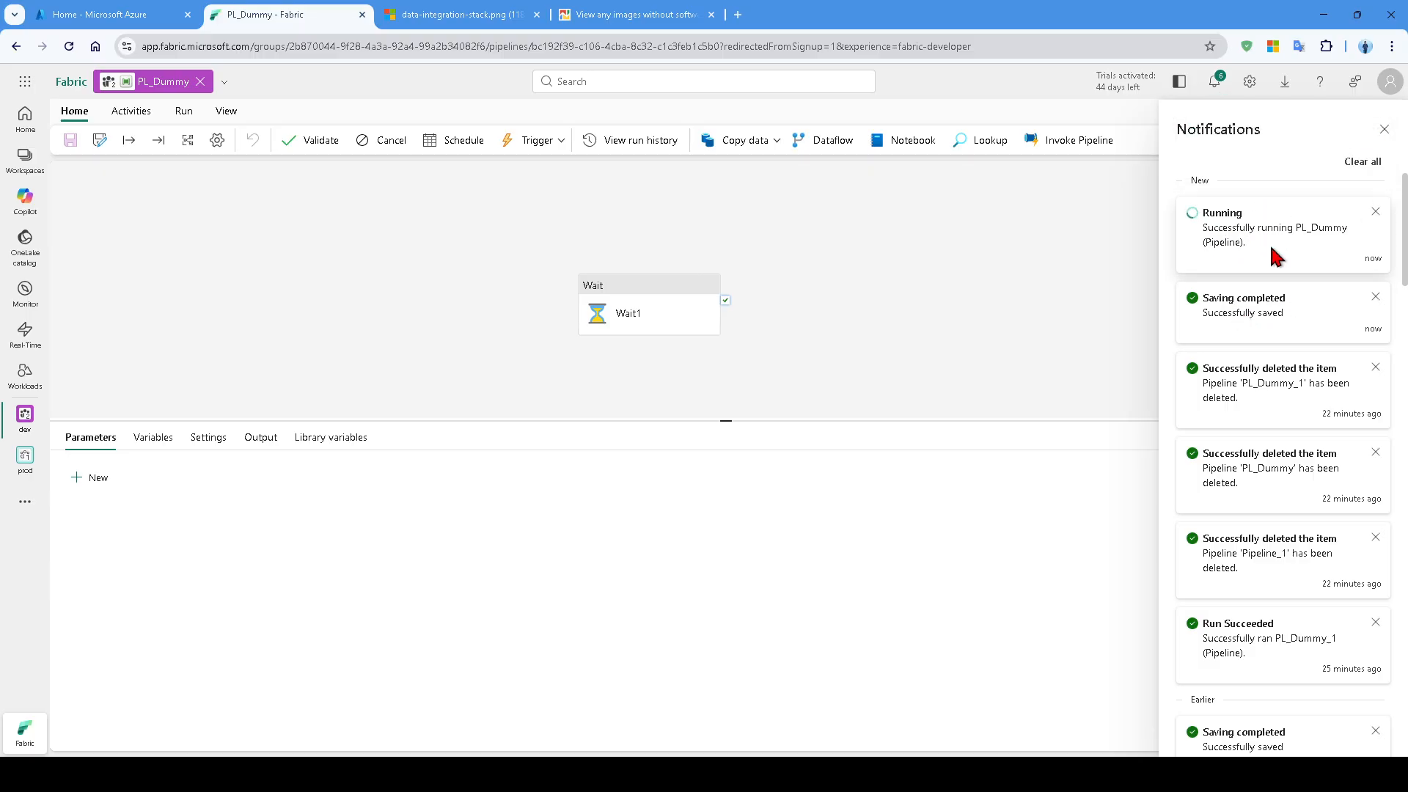
pyautogui.click(1382, 132)
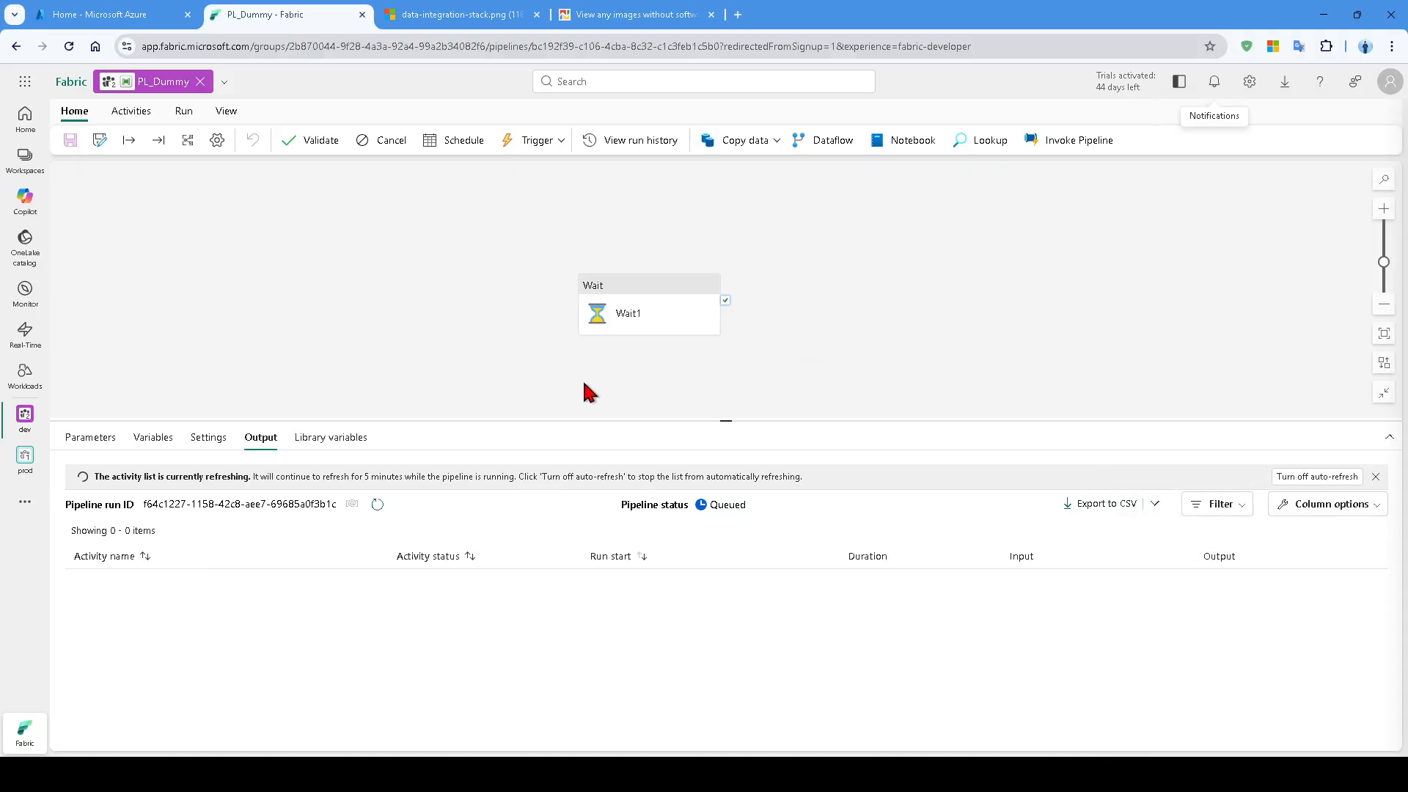
# Look through the column options available for the pipeline run's activity list without changing them
pyautogui.click(325, 339)
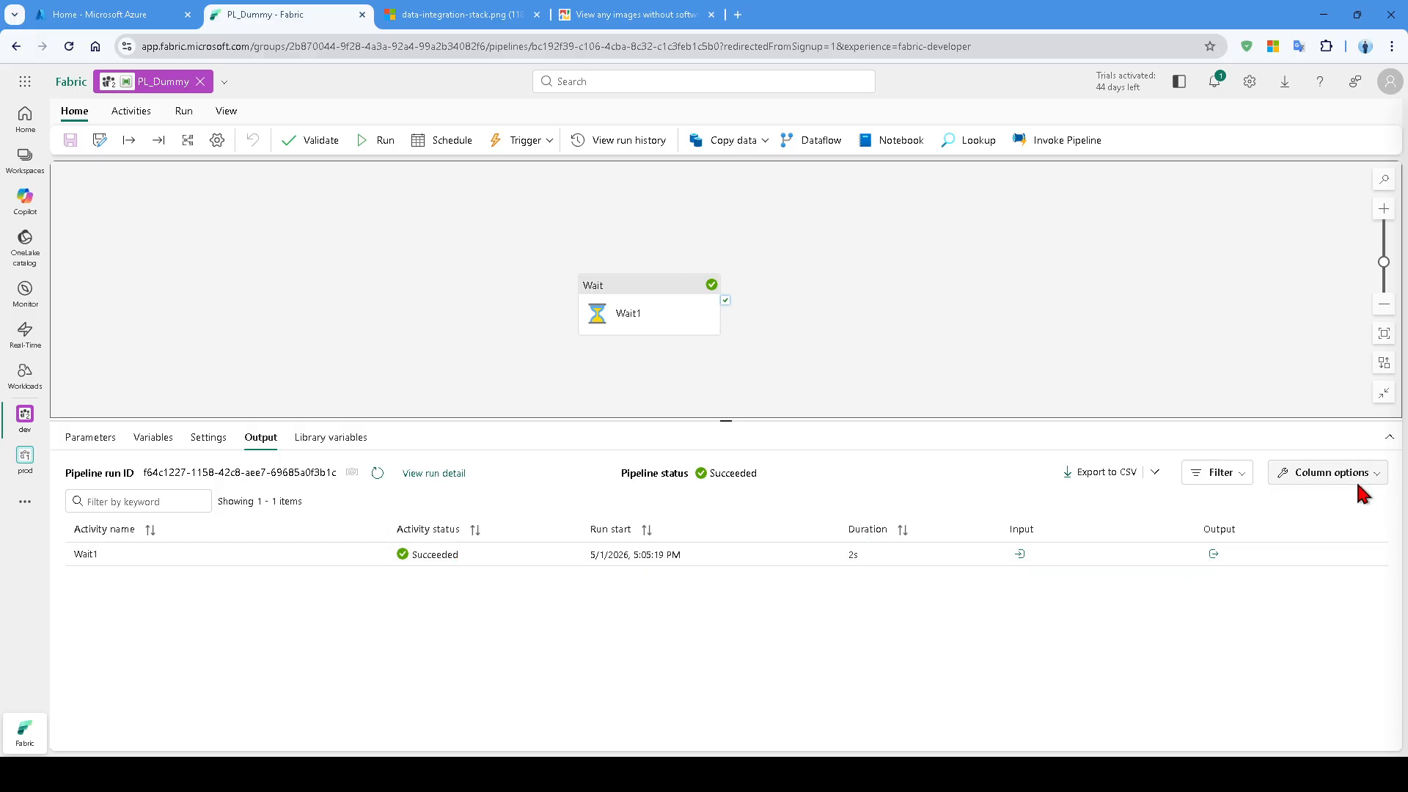
pyautogui.click(1304, 482)
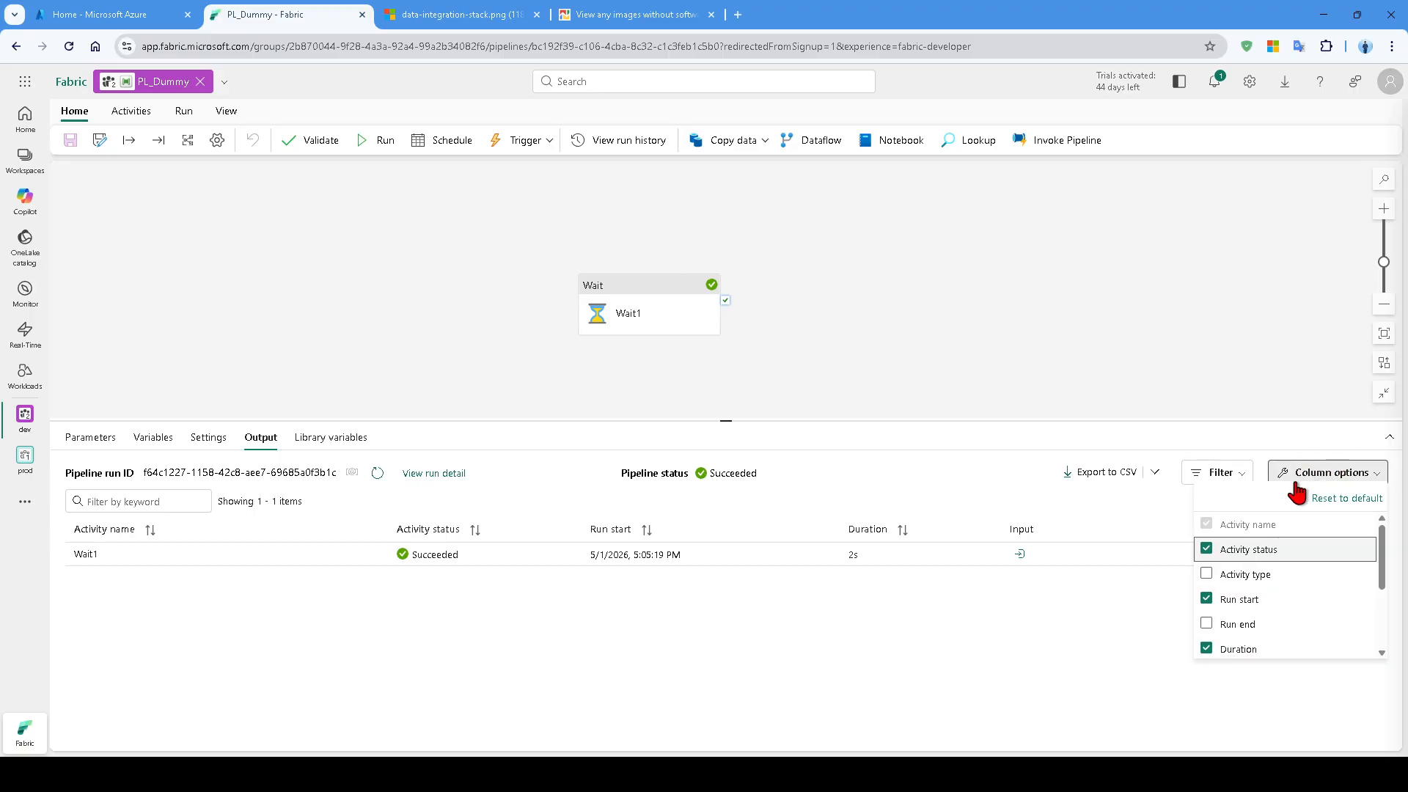
pyautogui.moveTo(1380, 549); pyautogui.dragTo(1382, 613)
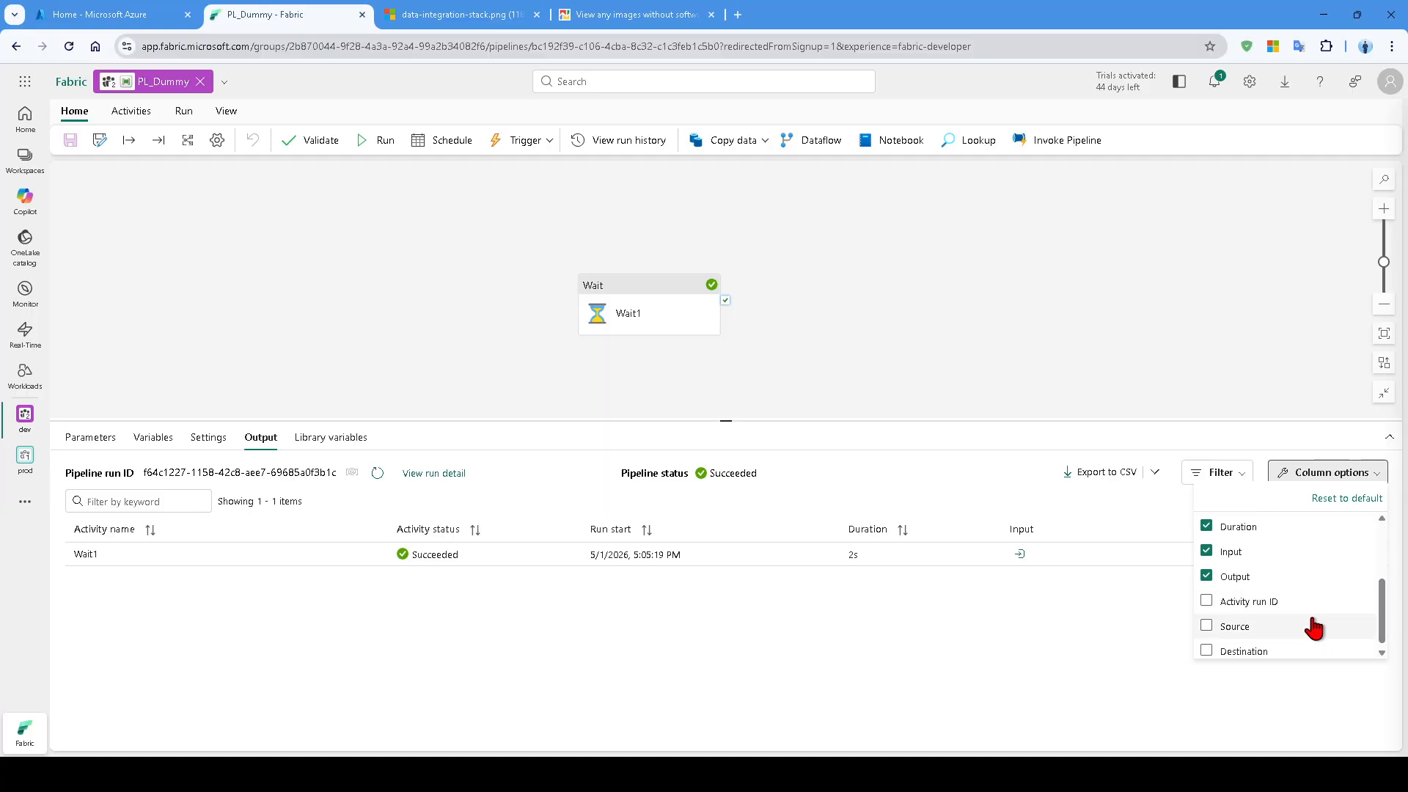
pyautogui.click(931, 495)
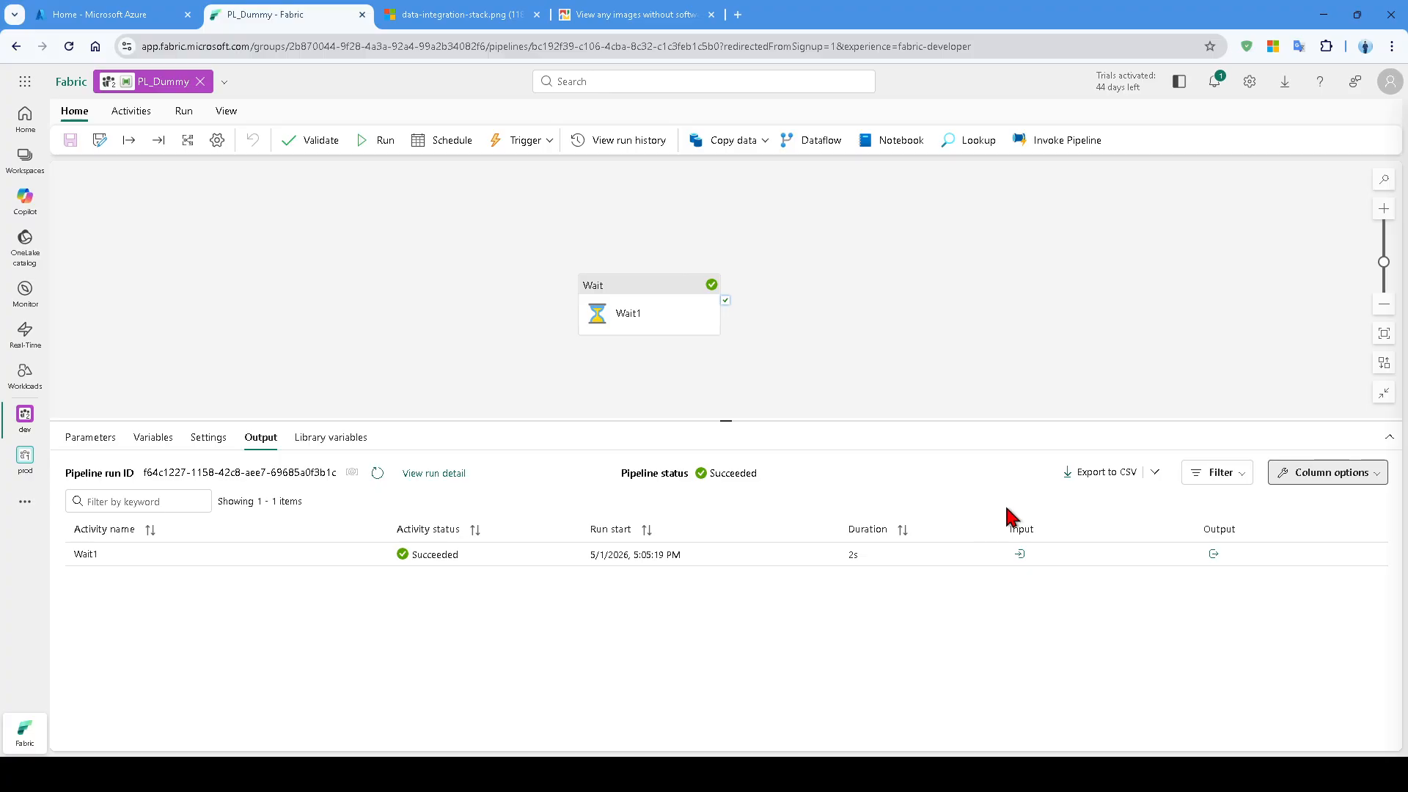
# Inspect the input and output details of the Wait1 activity run, closing each one after viewing
pyautogui.click(1019, 555)
pyautogui.moveTo(986, 418); pyautogui.dragTo(882, 420)
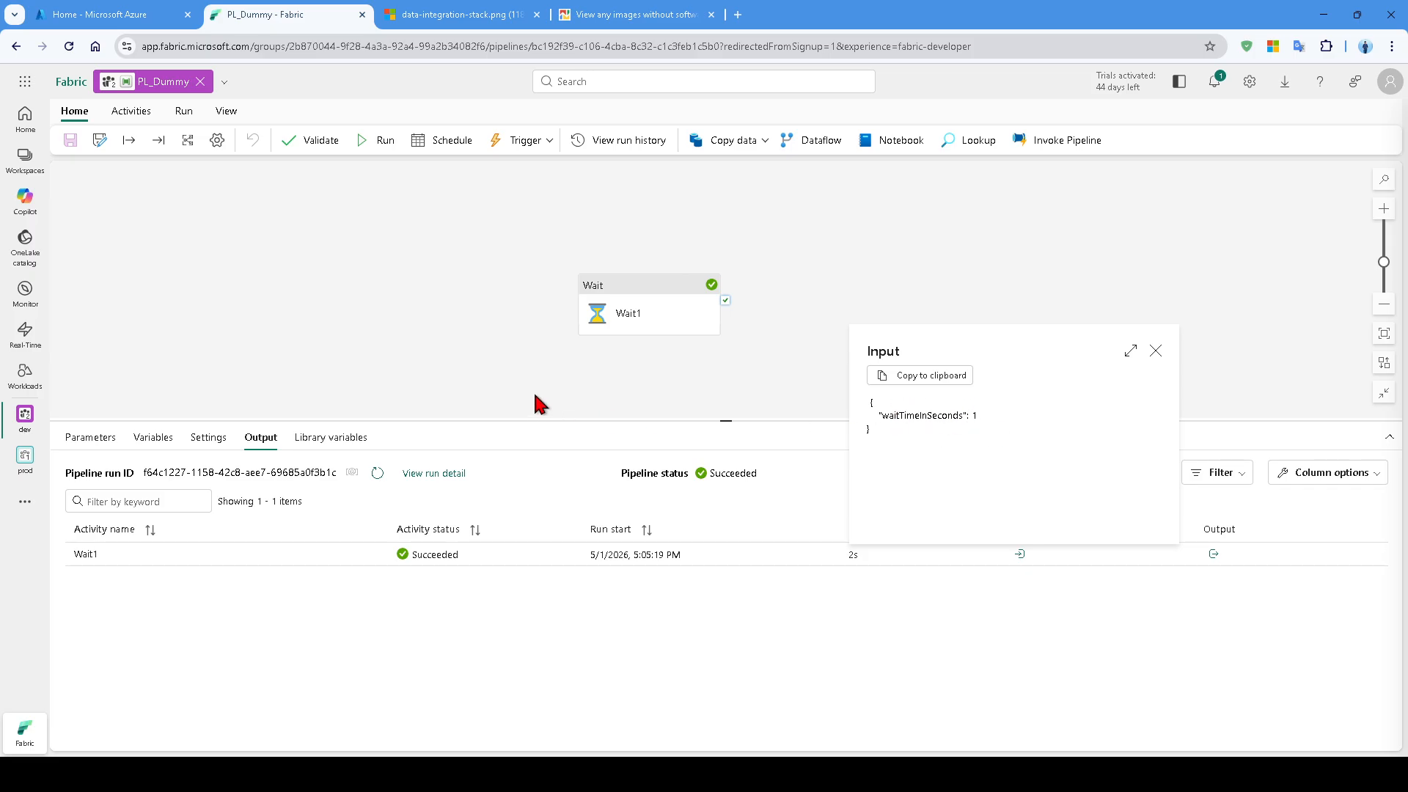
pyautogui.click(1156, 351)
pyautogui.click(1214, 555)
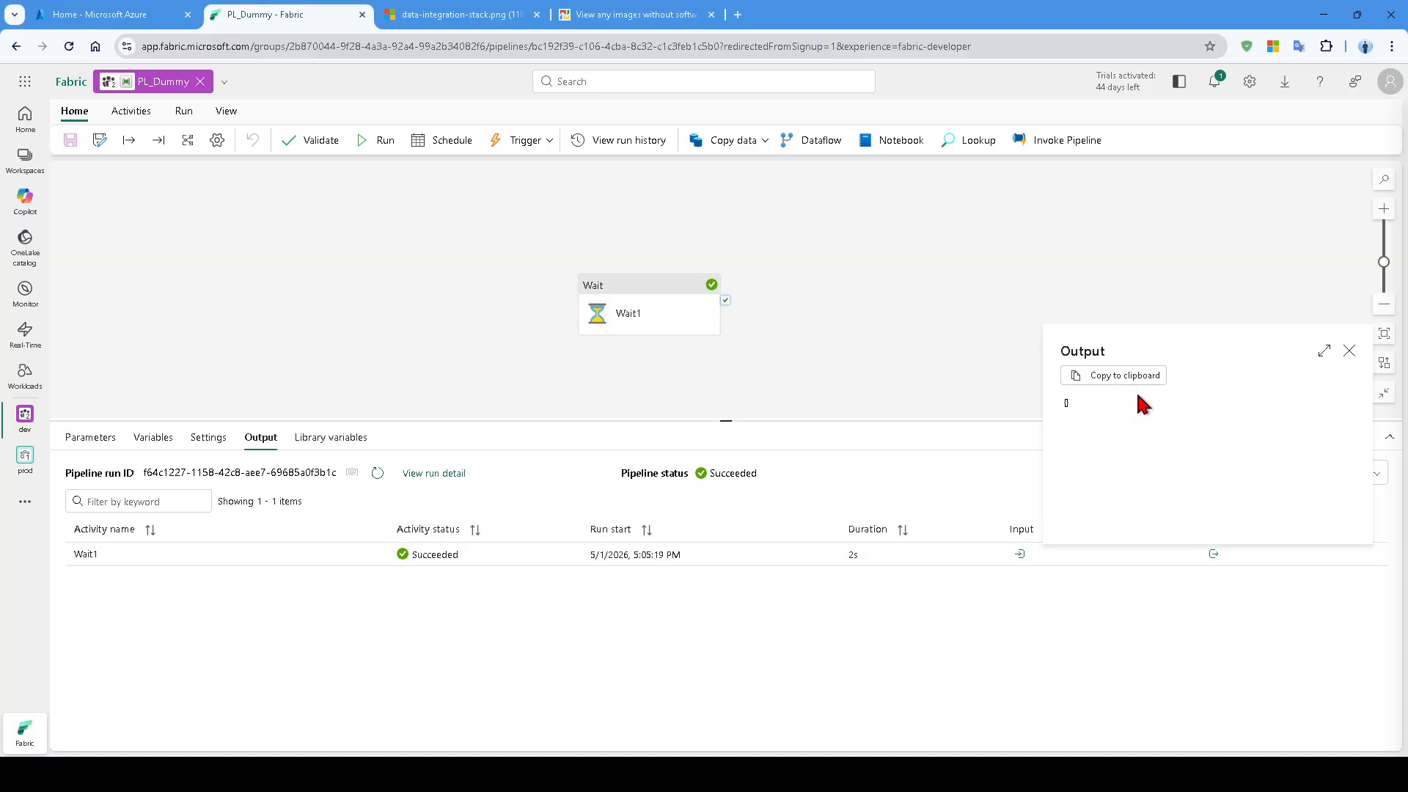
pyautogui.click(1350, 353)
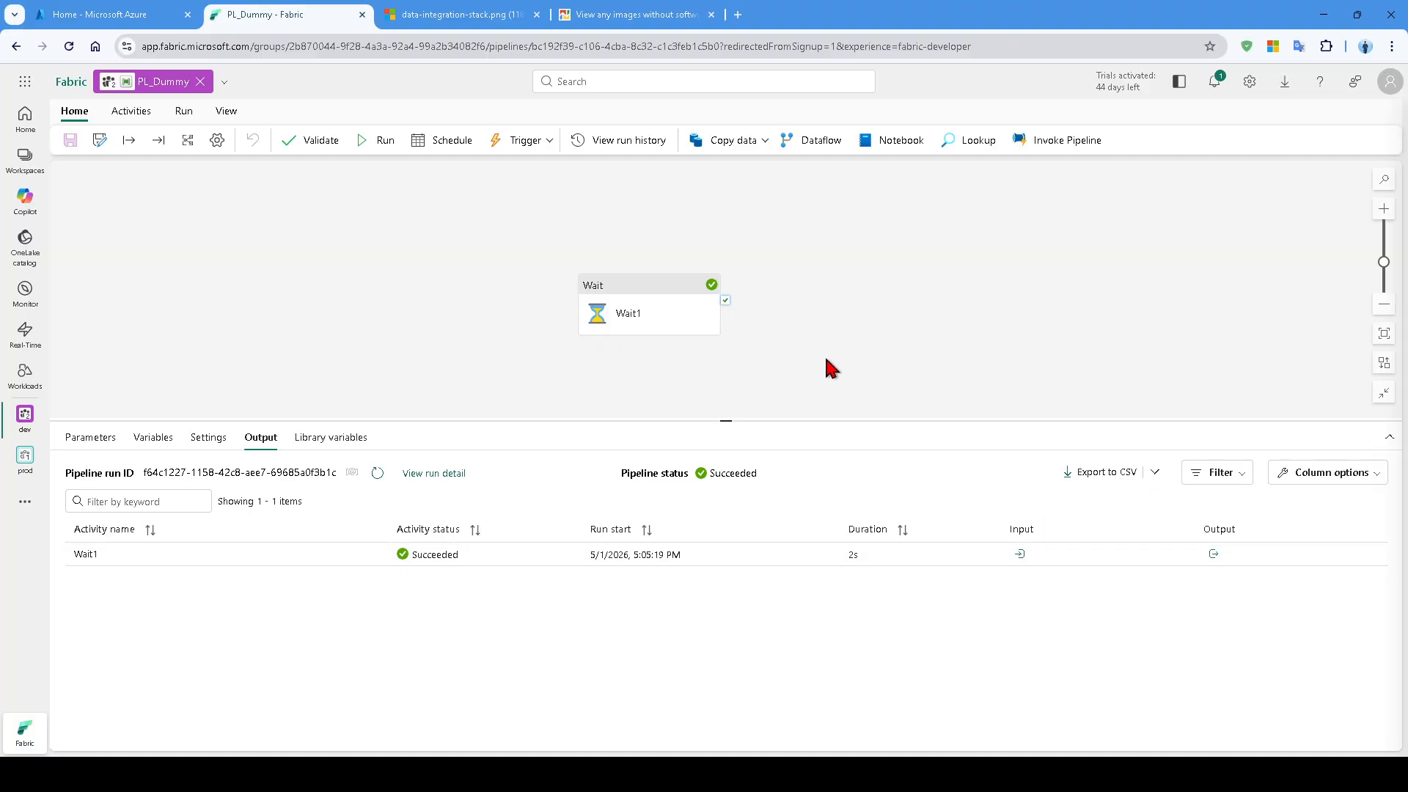
pyautogui.click(381, 343)
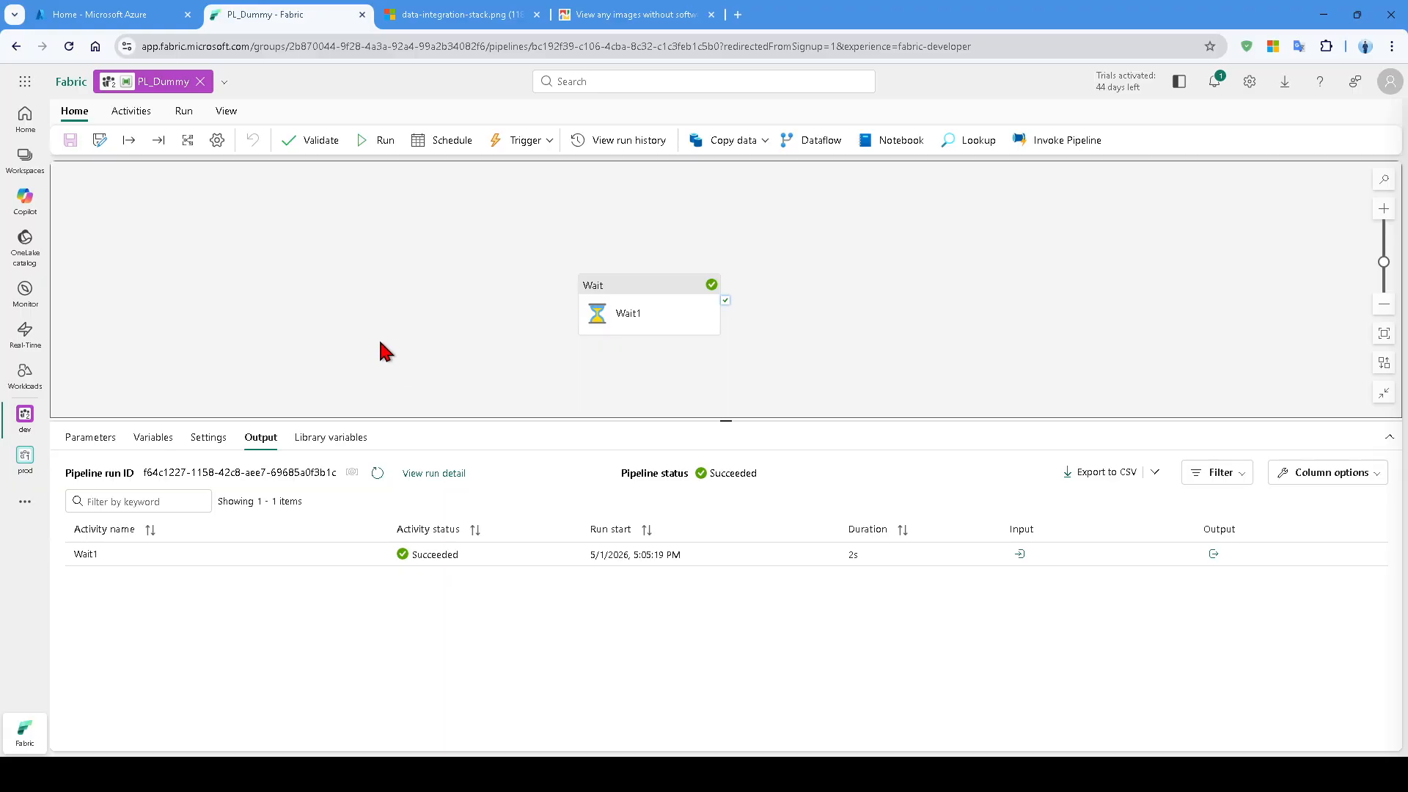
pyautogui.moveTo(571, 338)
pyautogui.moveTo(584, 328); pyautogui.dragTo(570, 328)
pyautogui.moveTo(477, 327); pyautogui.dragTo(428, 309)
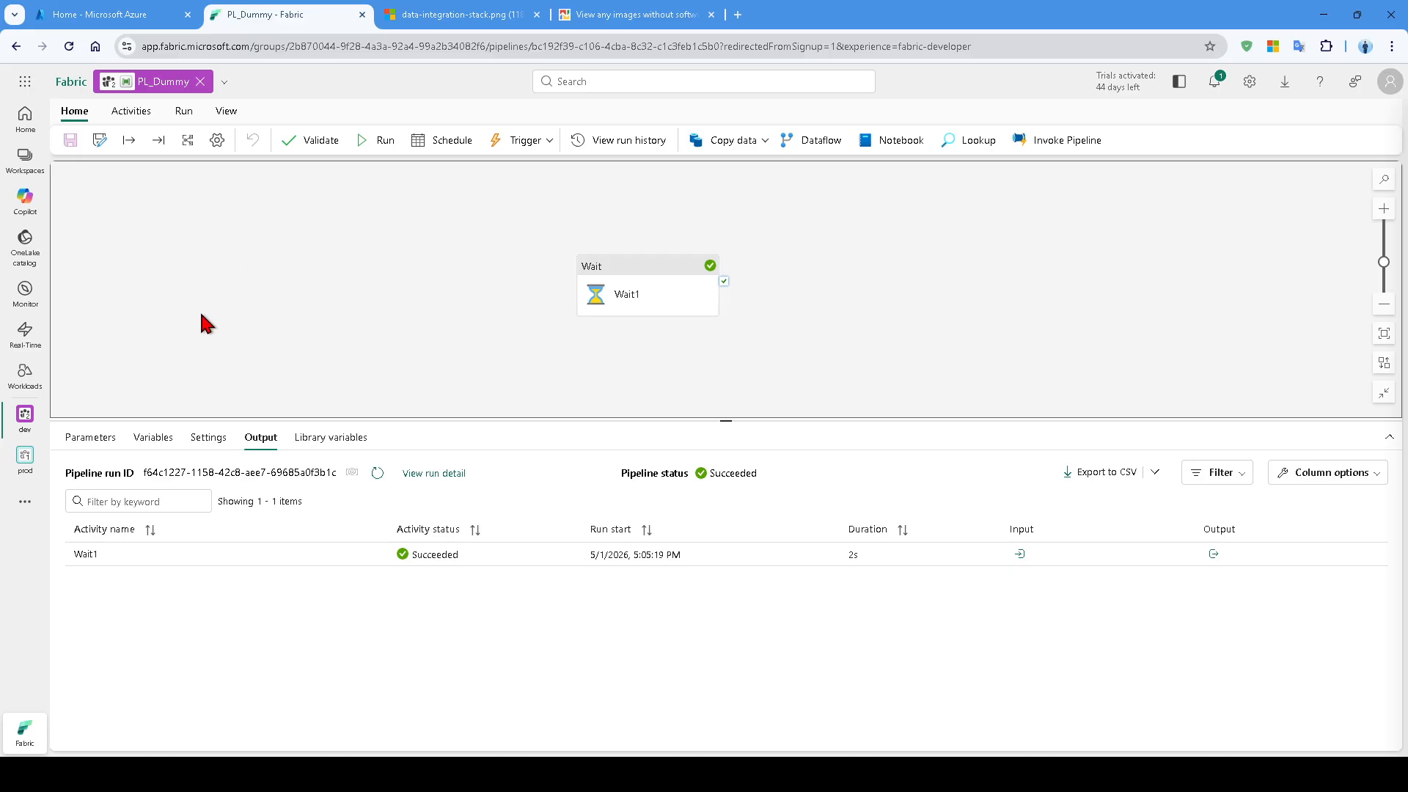
# Add a pipeline parameter named parameter1, review the available data types and keep String
pyautogui.click(84, 439)
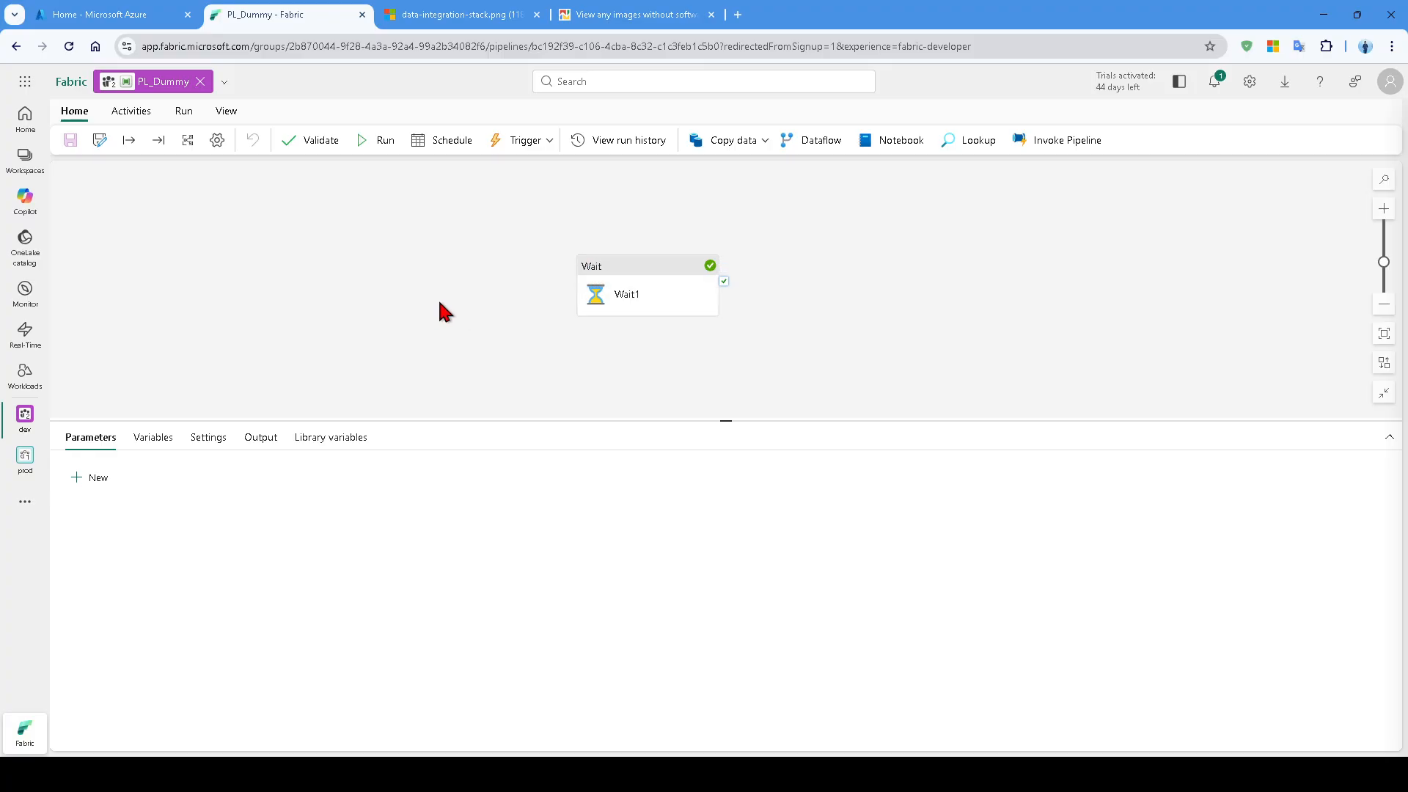
pyautogui.click(85, 484)
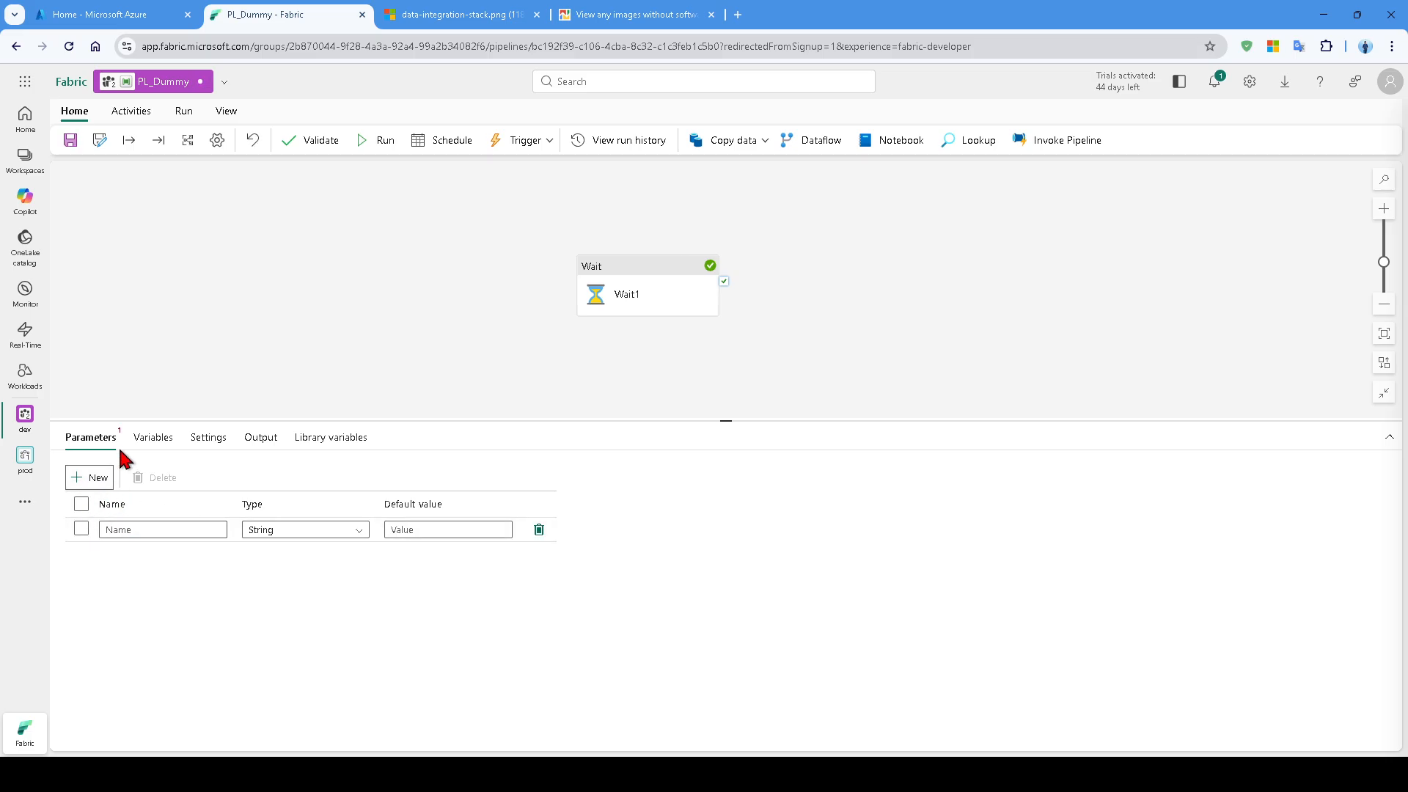
pyautogui.click(141, 529)
pyautogui.write('parameter1')
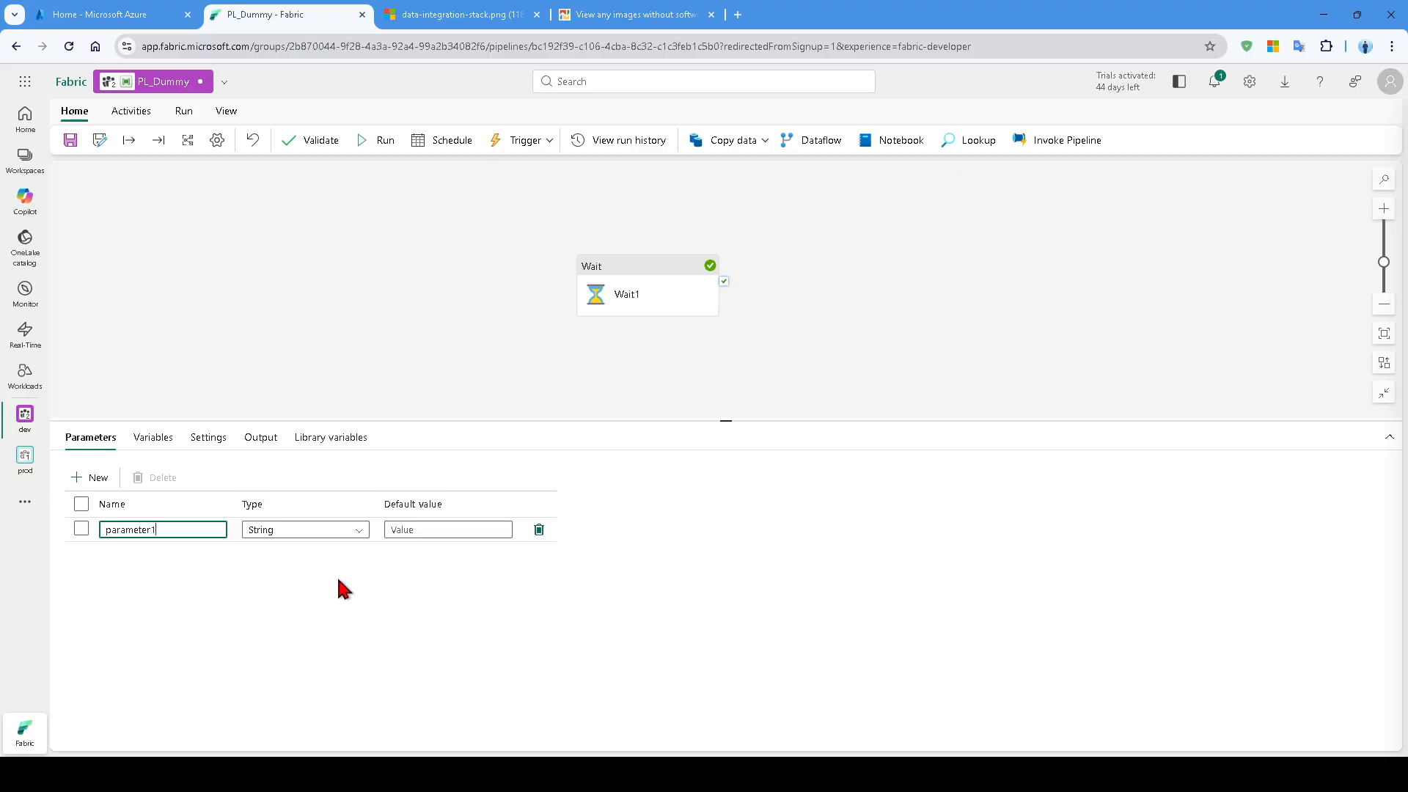
pyautogui.click(361, 539)
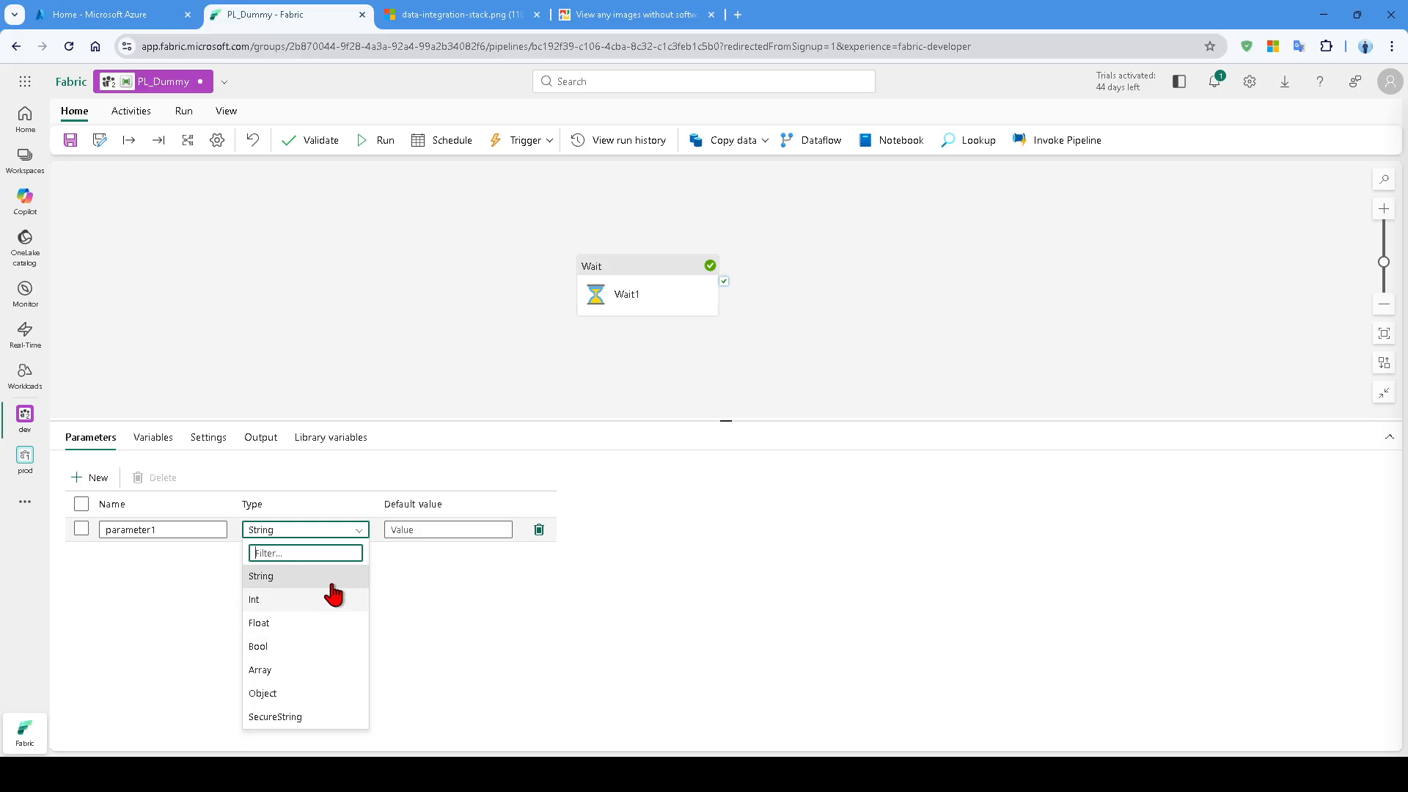
pyautogui.click(426, 629)
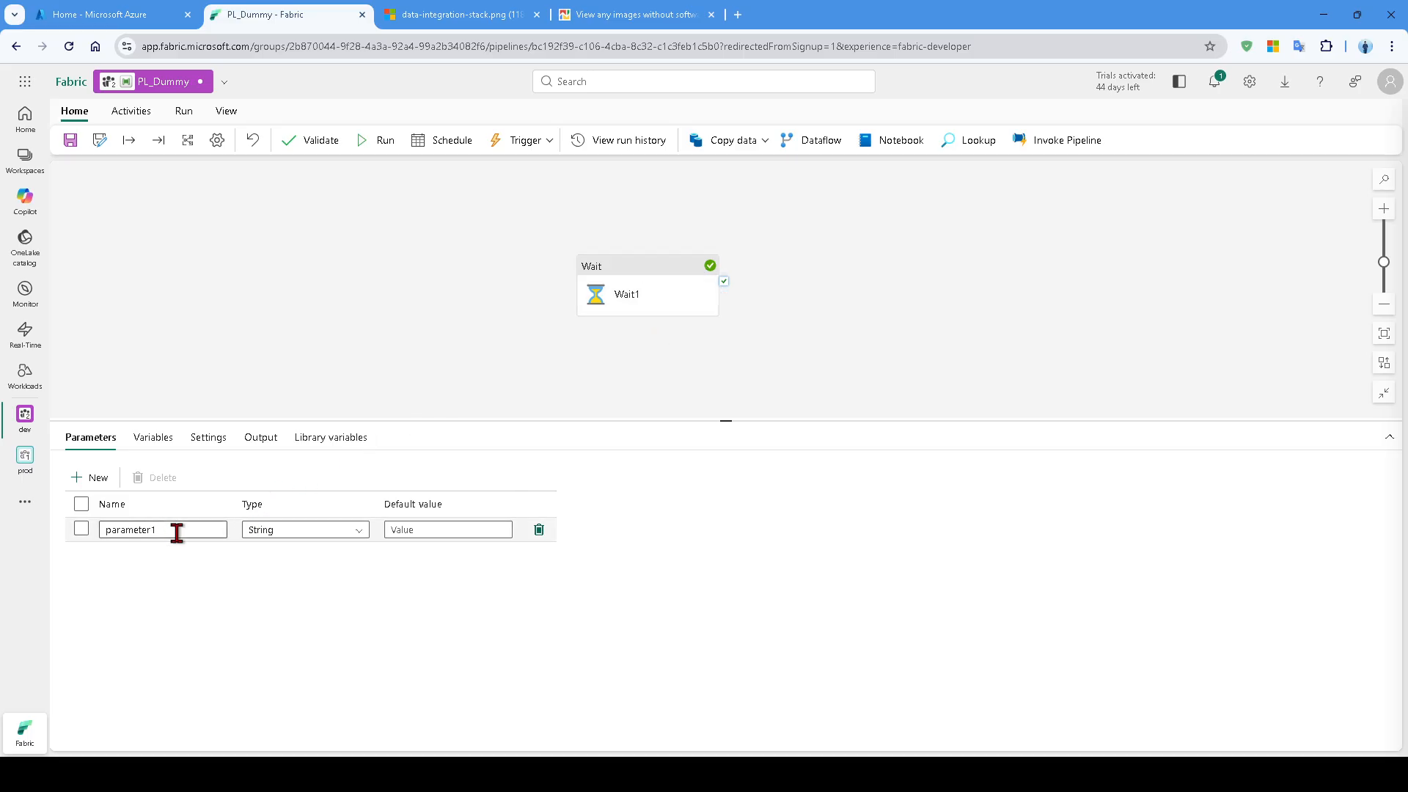
pyautogui.moveTo(615, 317)
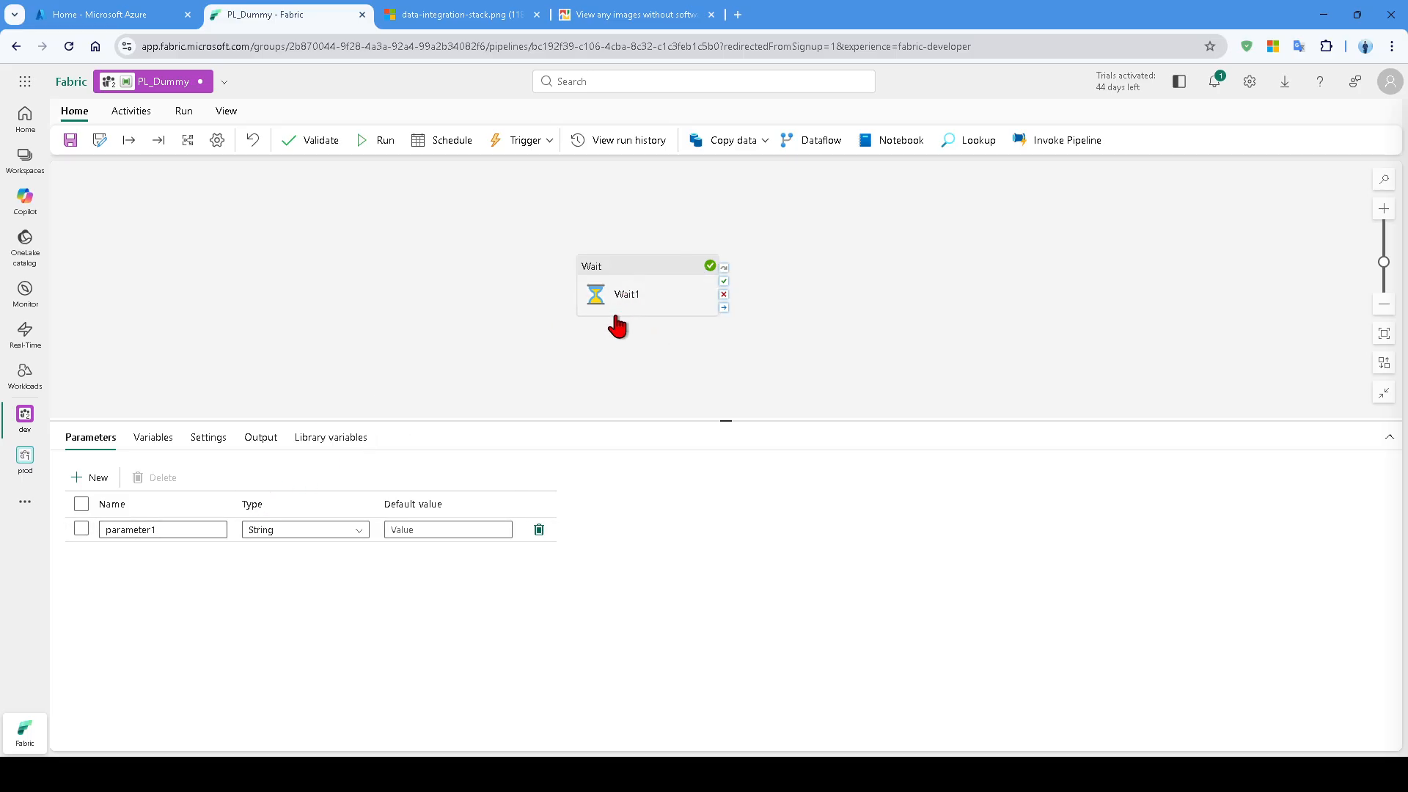
# Change parameter1's data type to Int and set its default value to 2
pyautogui.click(652, 293)
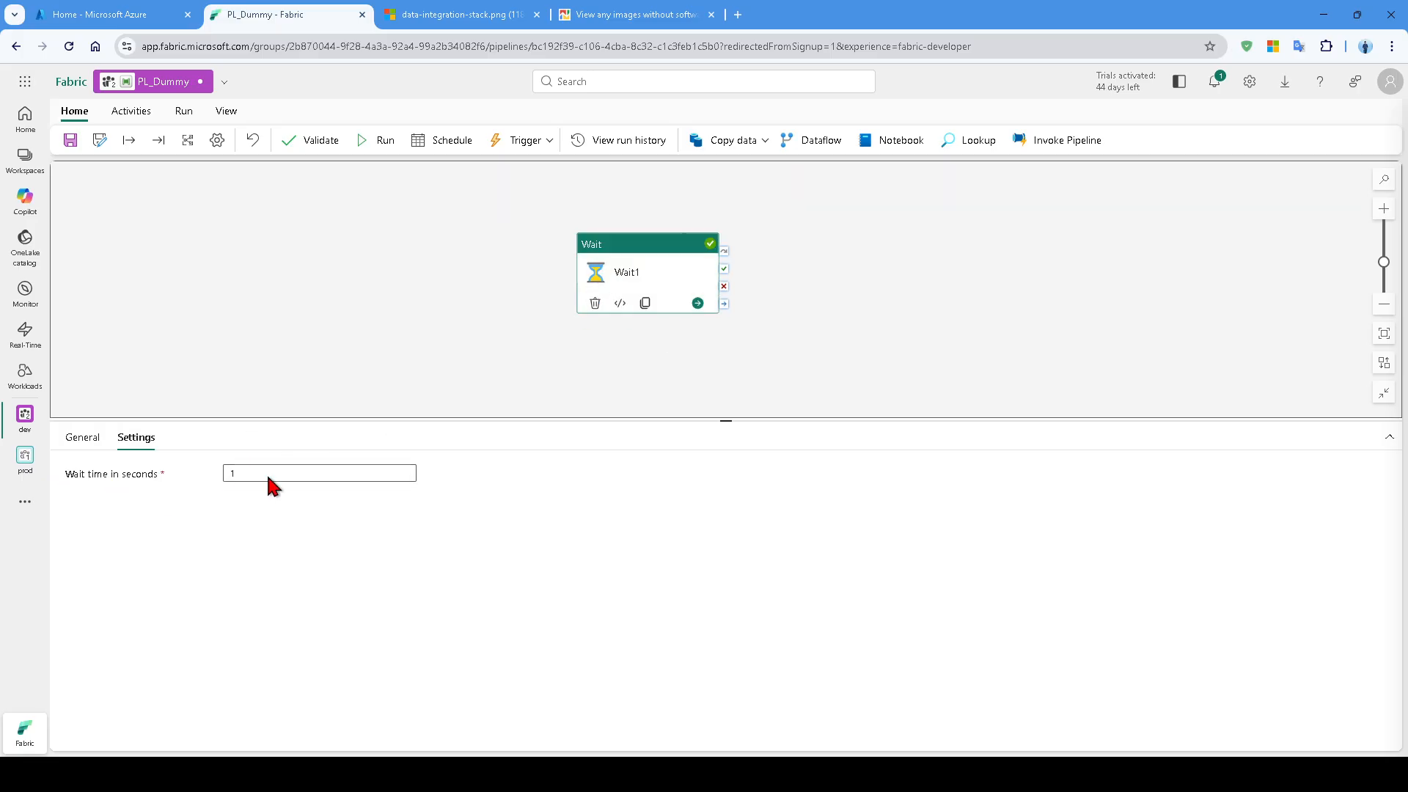
pyautogui.click(273, 359)
pyautogui.click(344, 536)
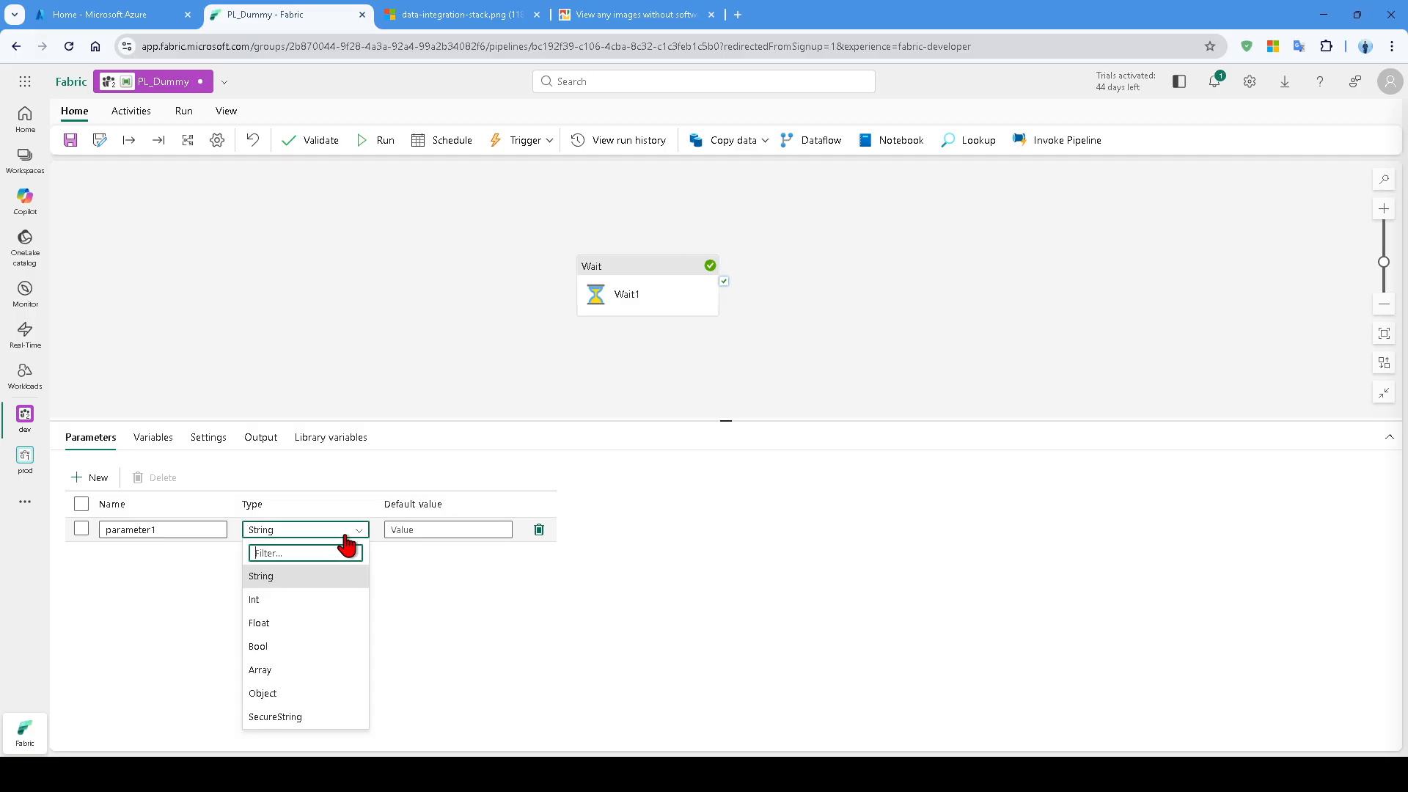
pyautogui.click(290, 597)
pyautogui.click(436, 529)
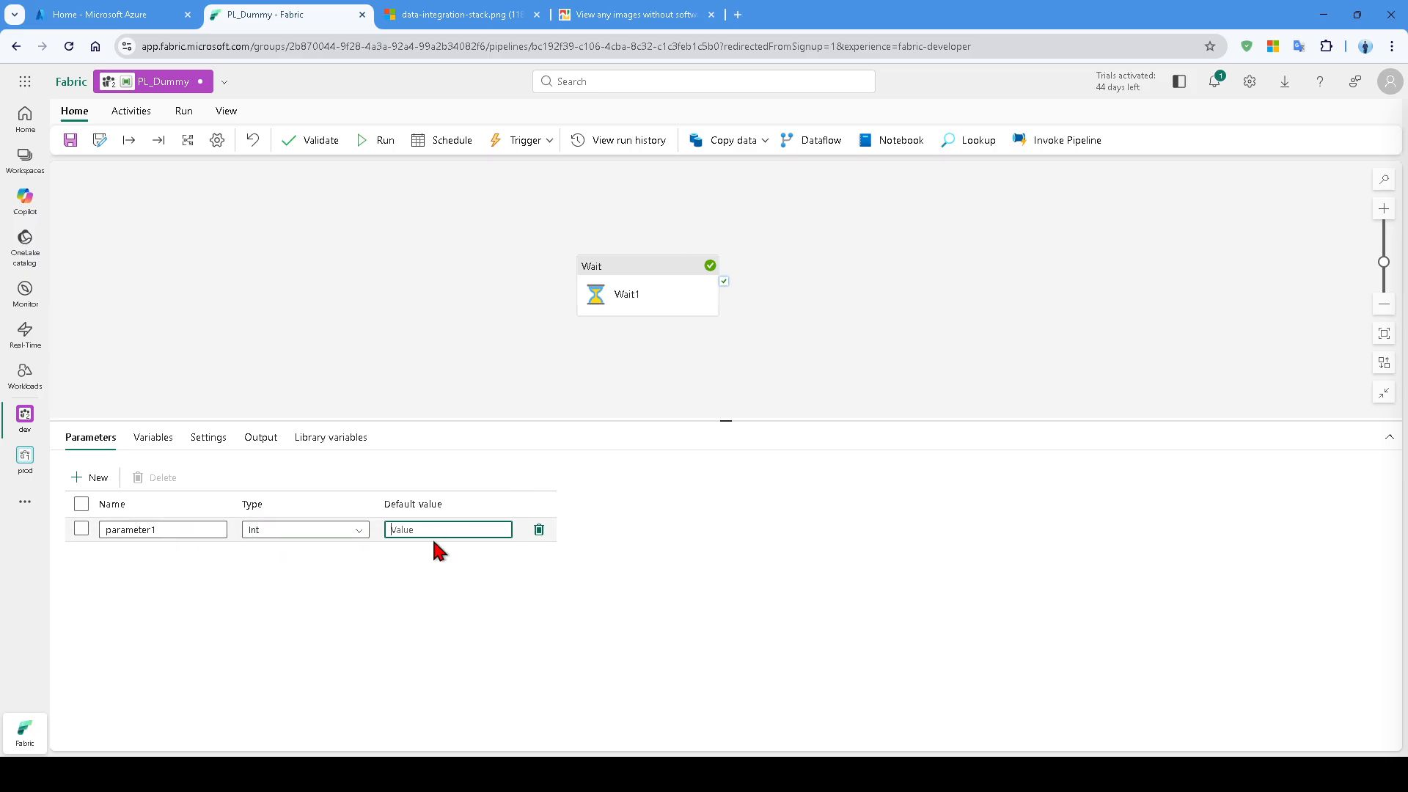
pyautogui.write('2')
pyautogui.click(403, 612)
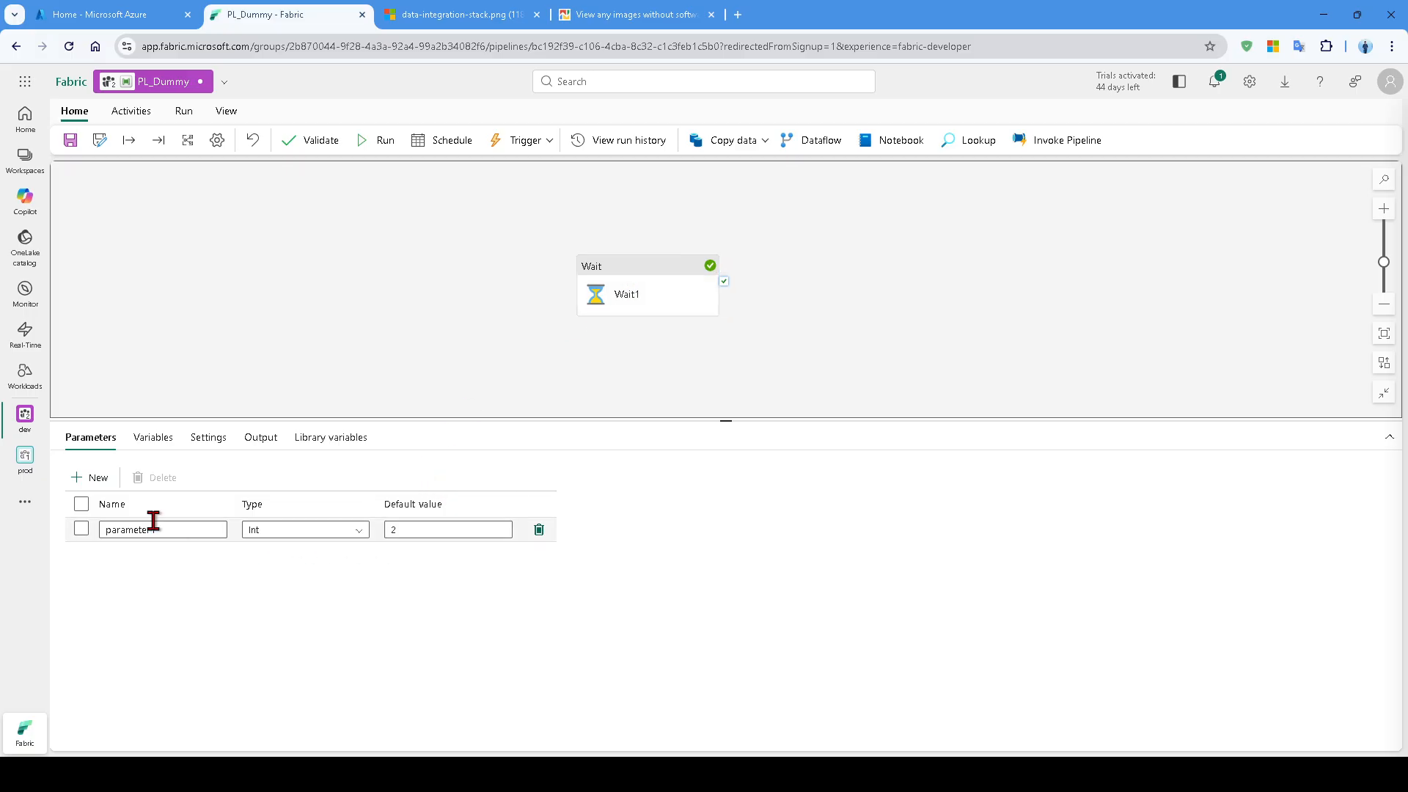
# Open the pipeline expression builder for the Wait1 activity's wait time in seconds
pyautogui.click(636, 287)
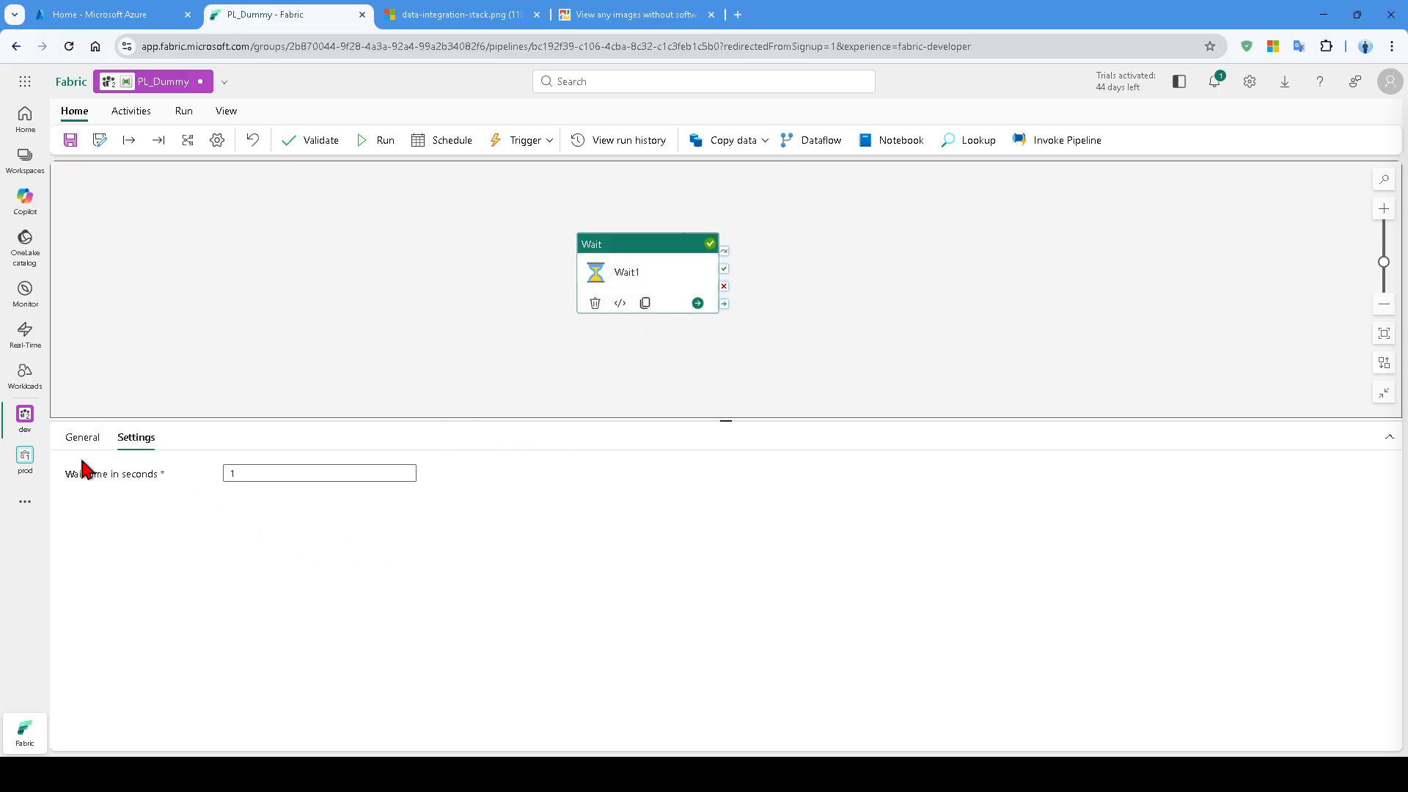
pyautogui.click(296, 471)
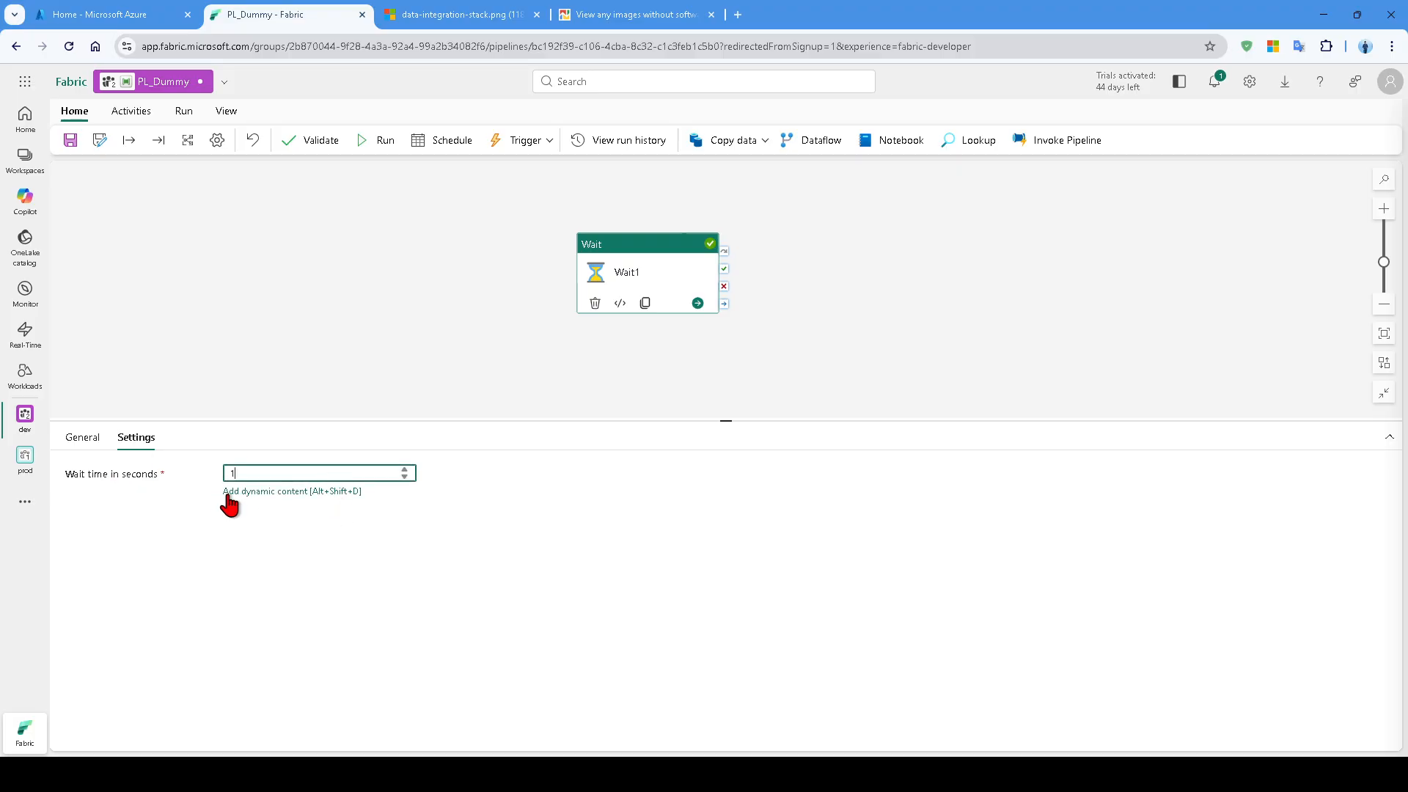
pyautogui.click(288, 494)
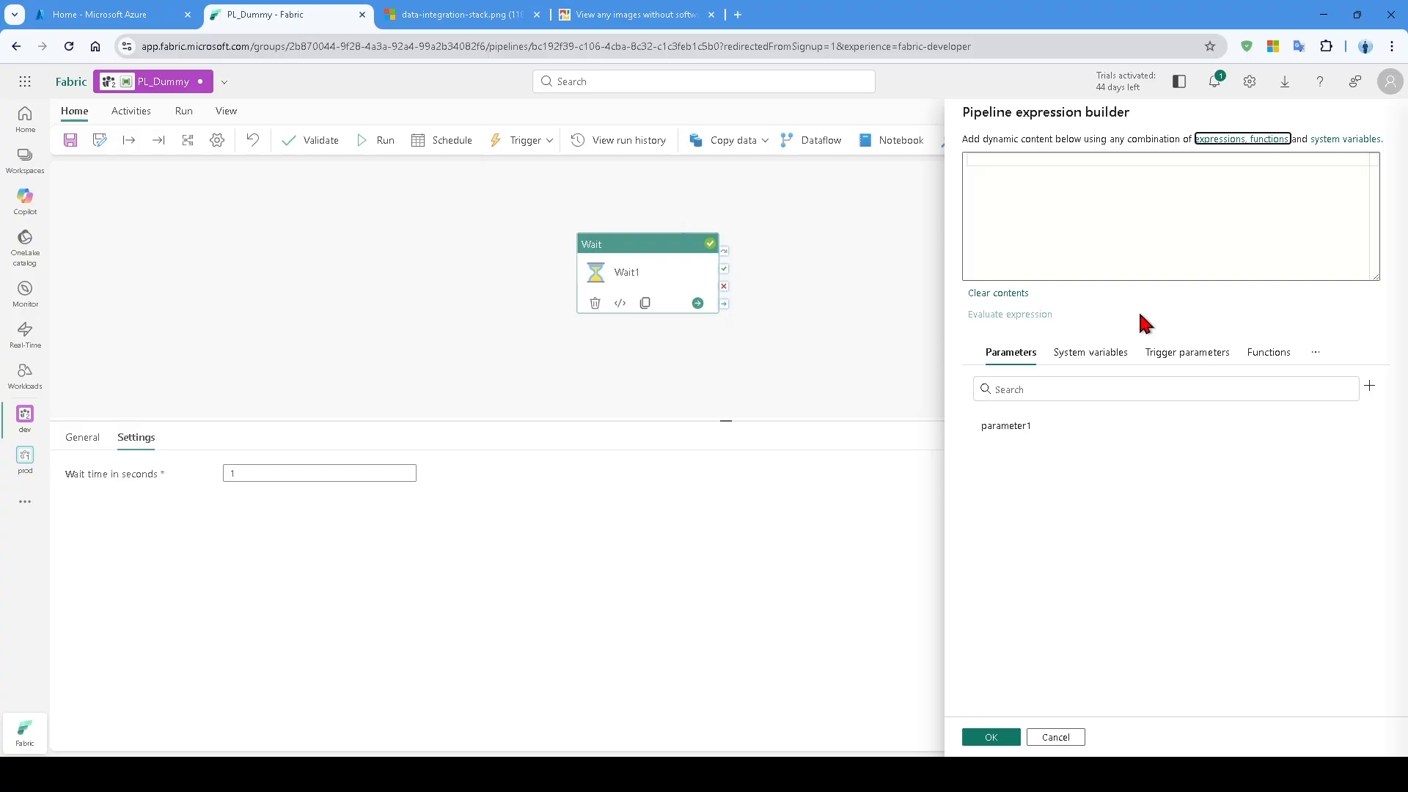
pyautogui.click(1074, 205)
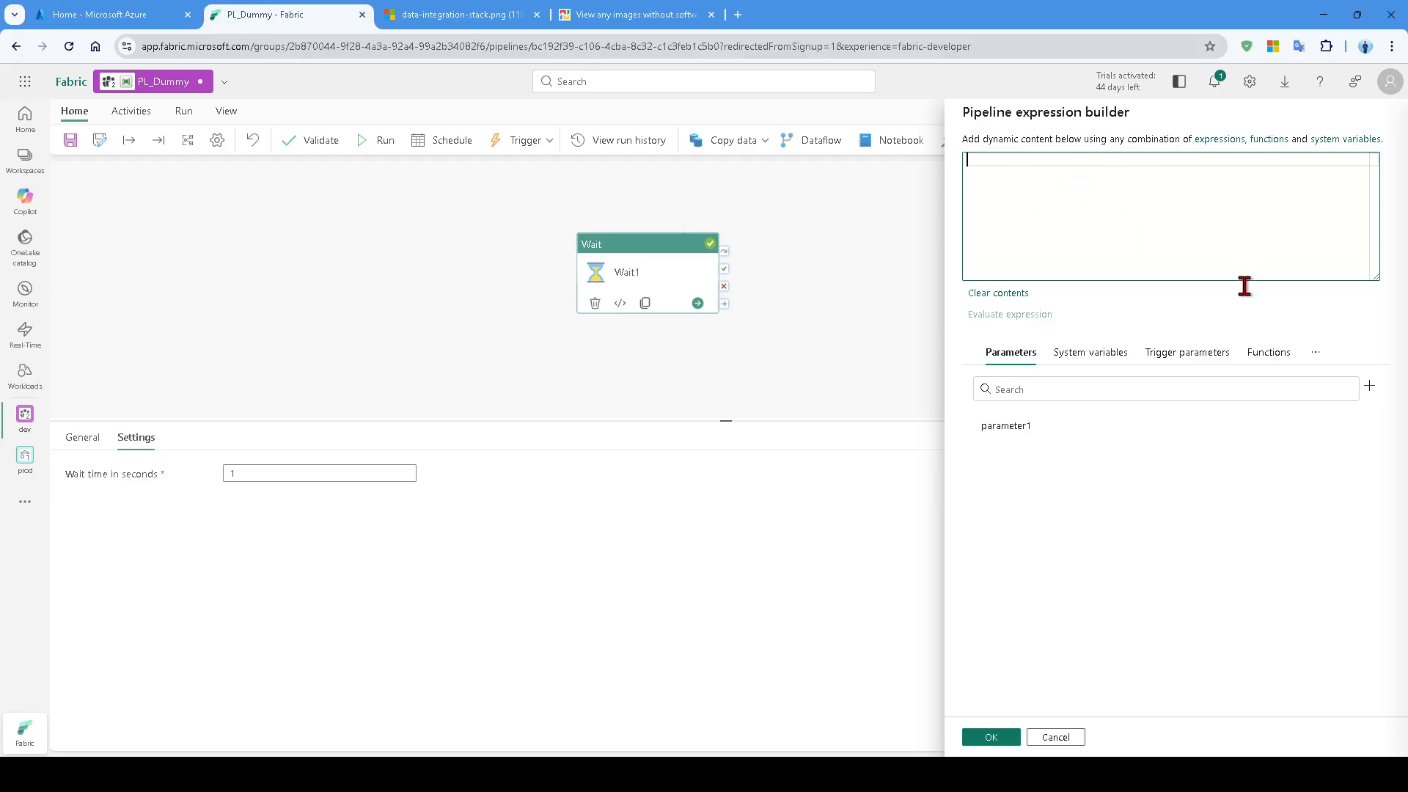
# Browse the system variables, trigger parameters and function categories available in the expression builder
pyautogui.click(1086, 359)
pyautogui.click(1029, 371)
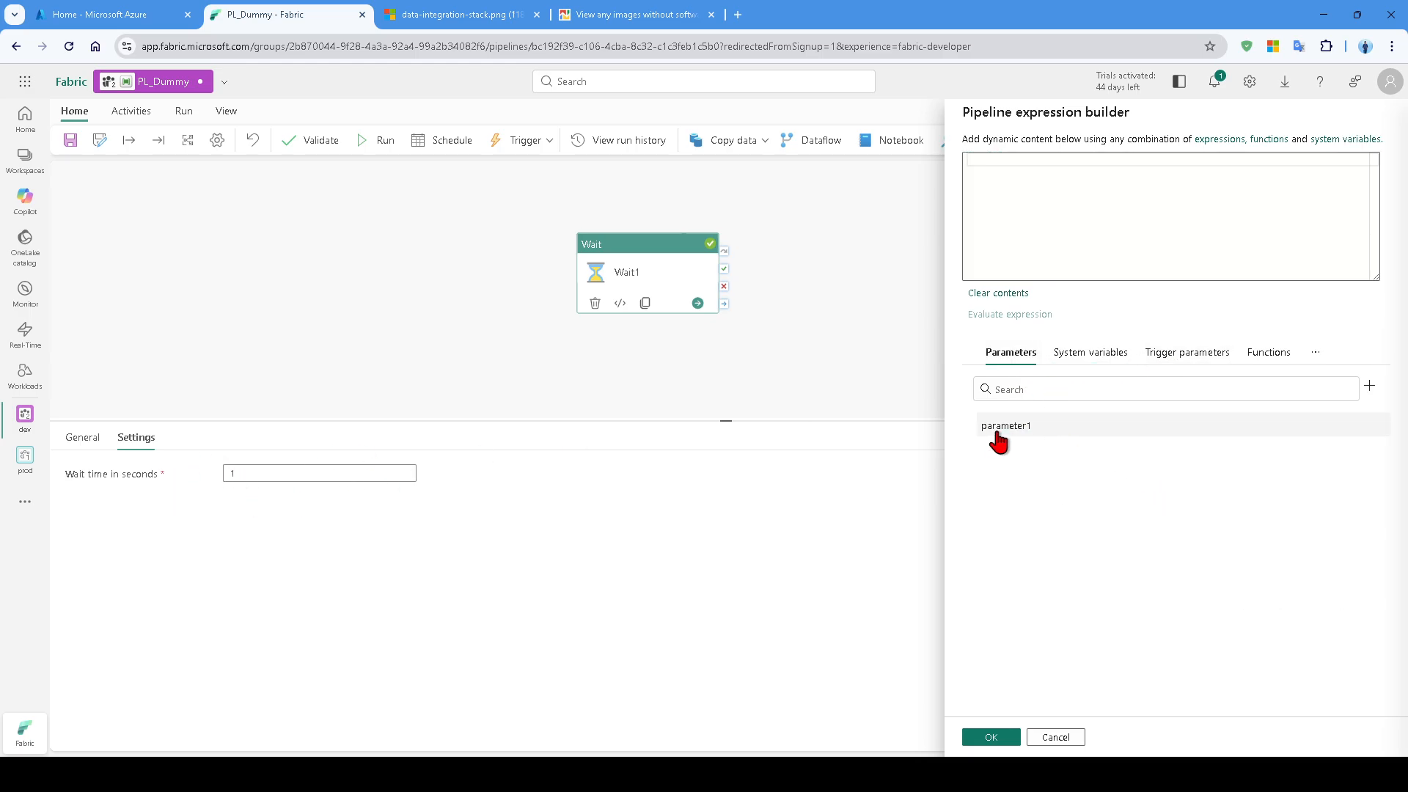
pyautogui.click(1096, 353)
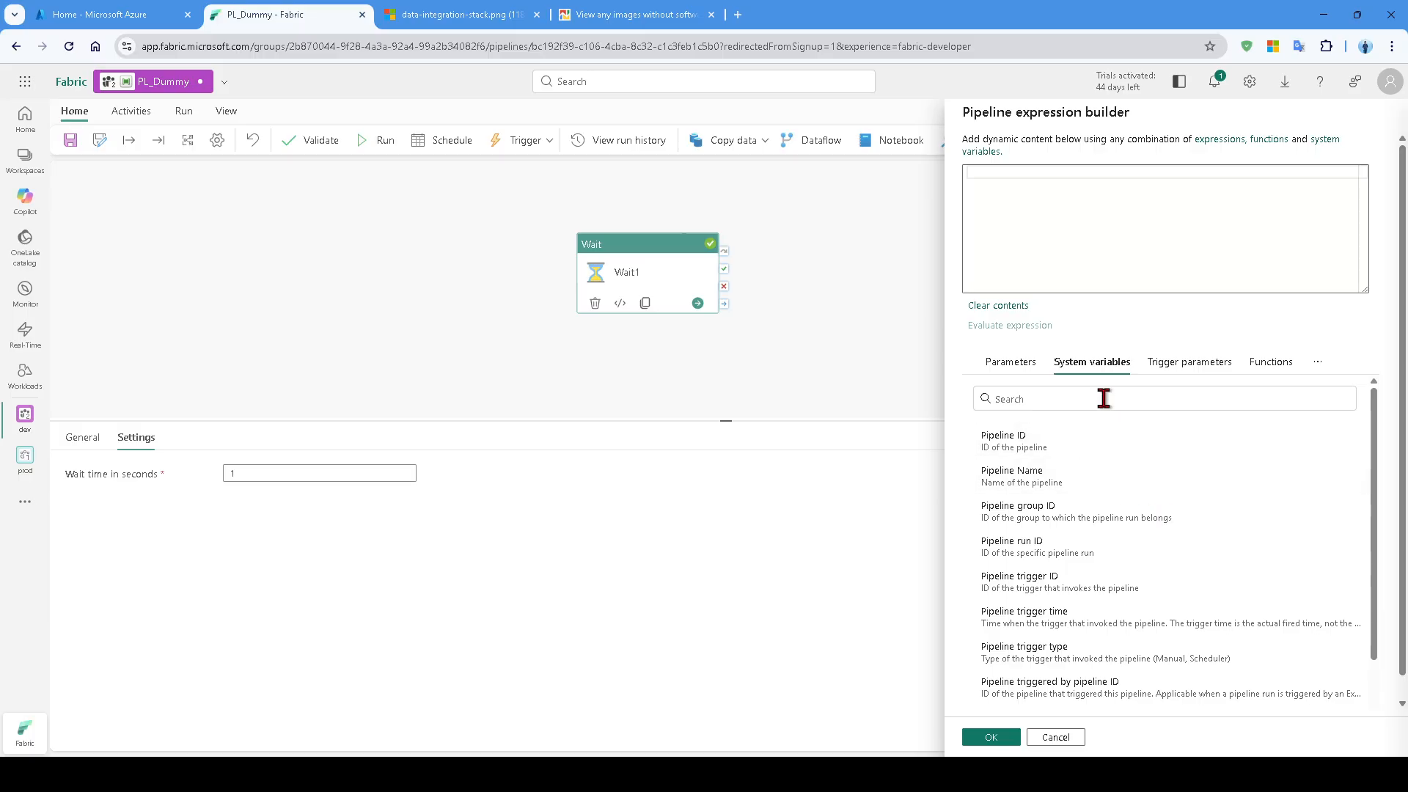
pyautogui.scroll(-1, 1126, 583)
pyautogui.scroll(1, 1143, 498)
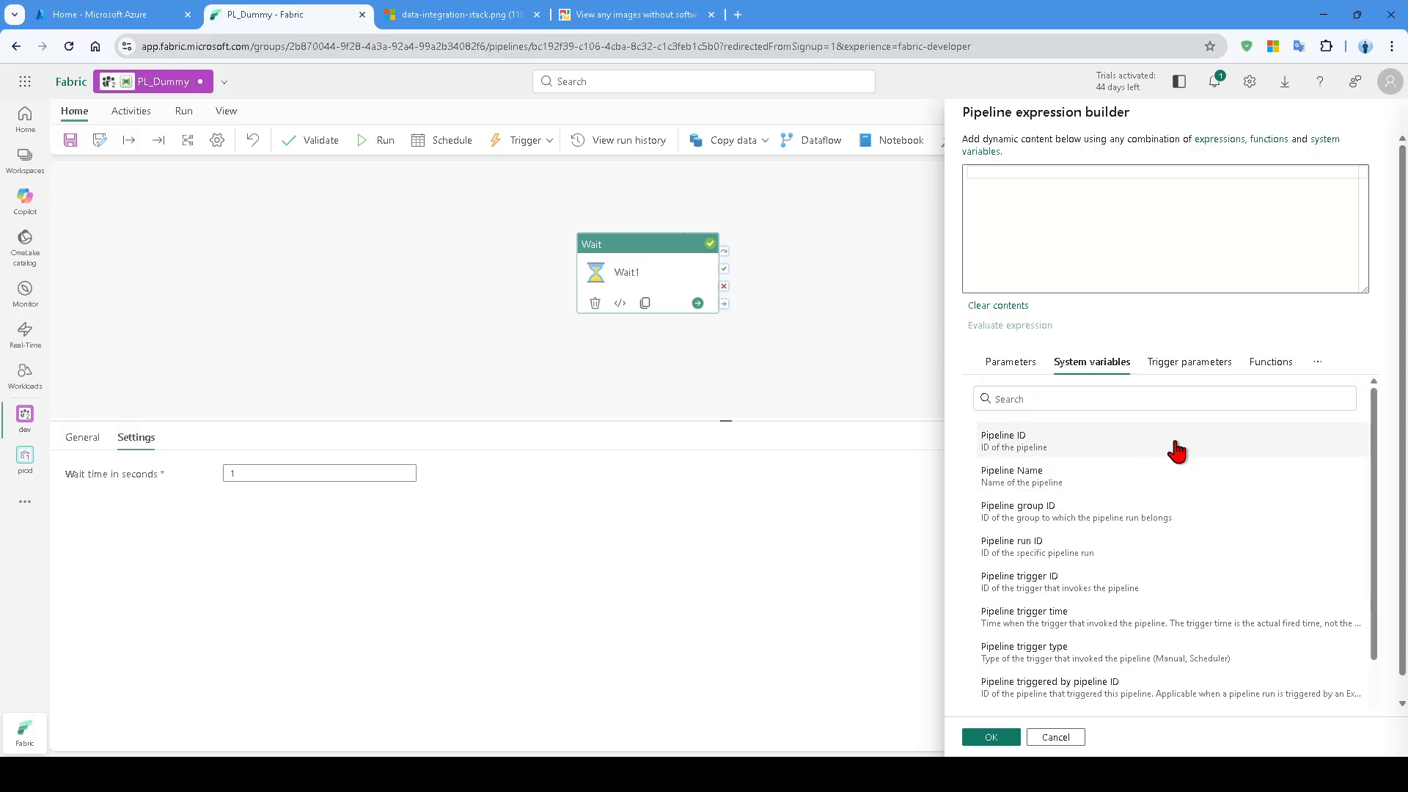
pyautogui.click(1168, 377)
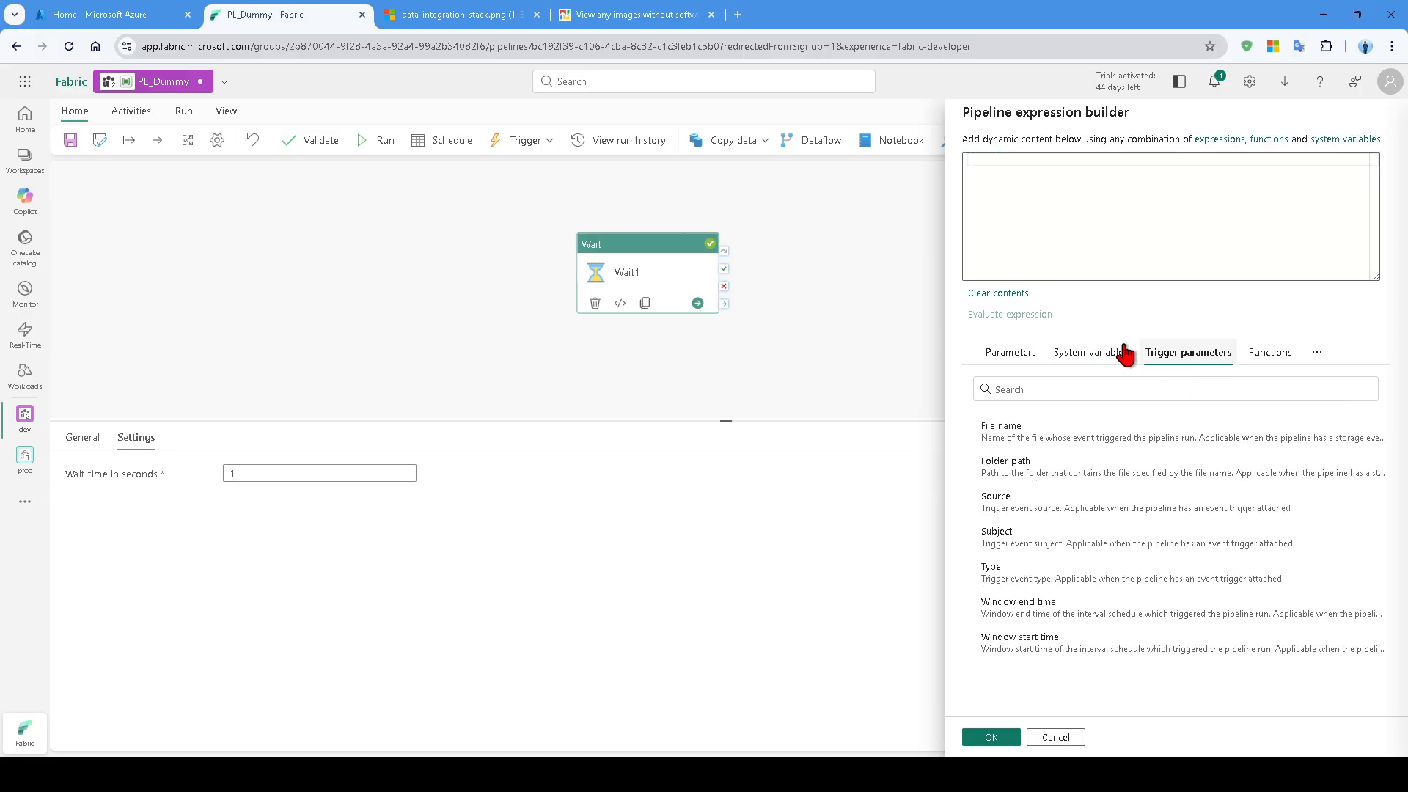
pyautogui.click(1269, 361)
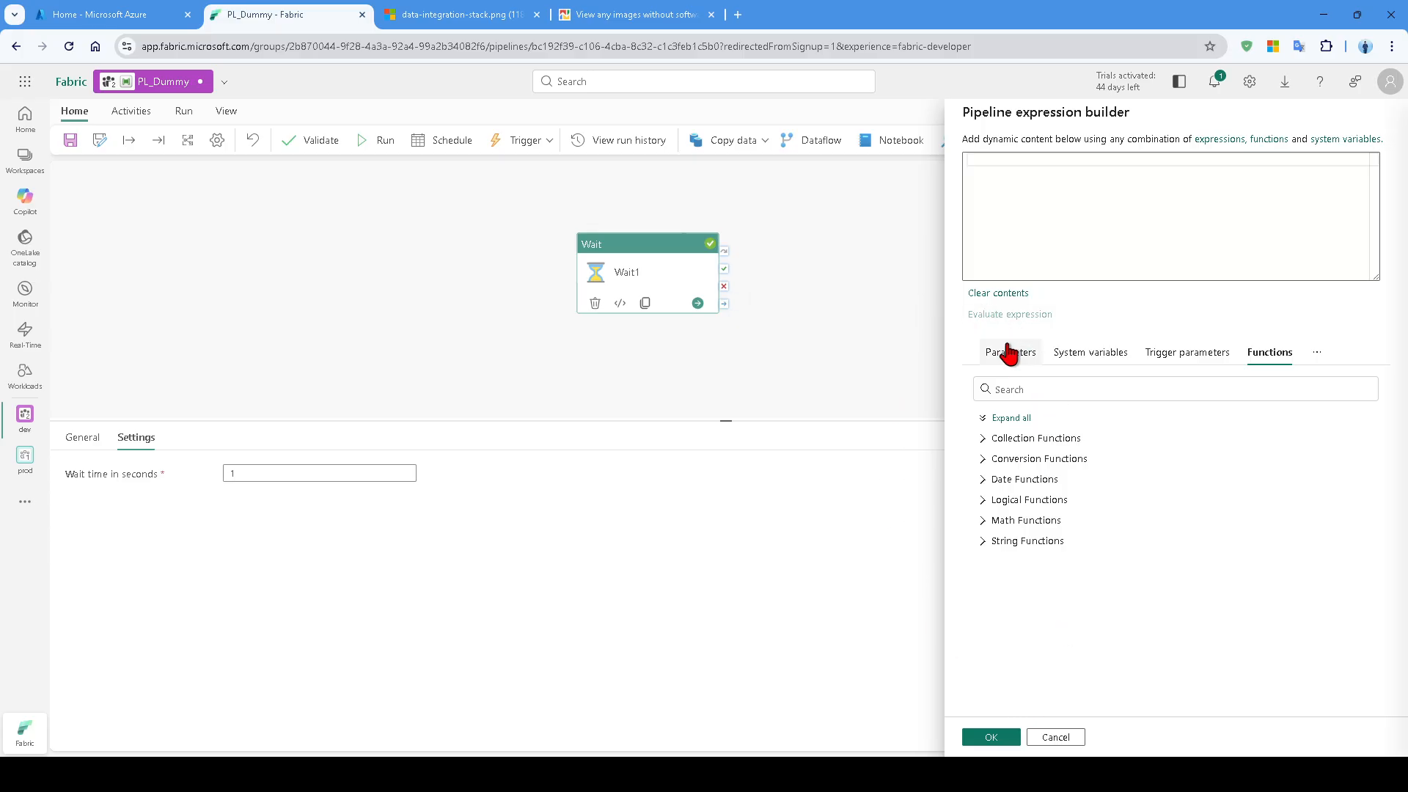
pyautogui.click(991, 354)
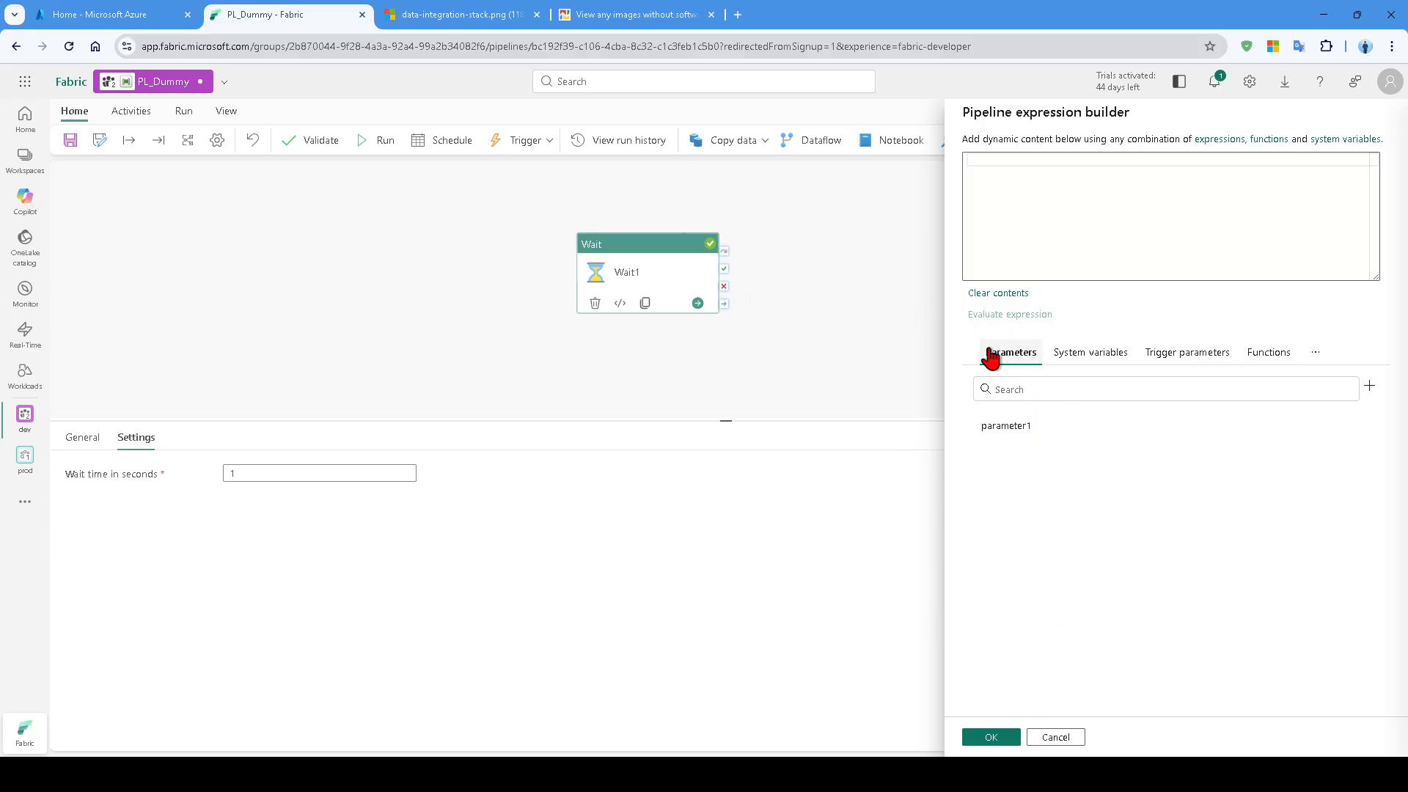
pyautogui.click(1011, 427)
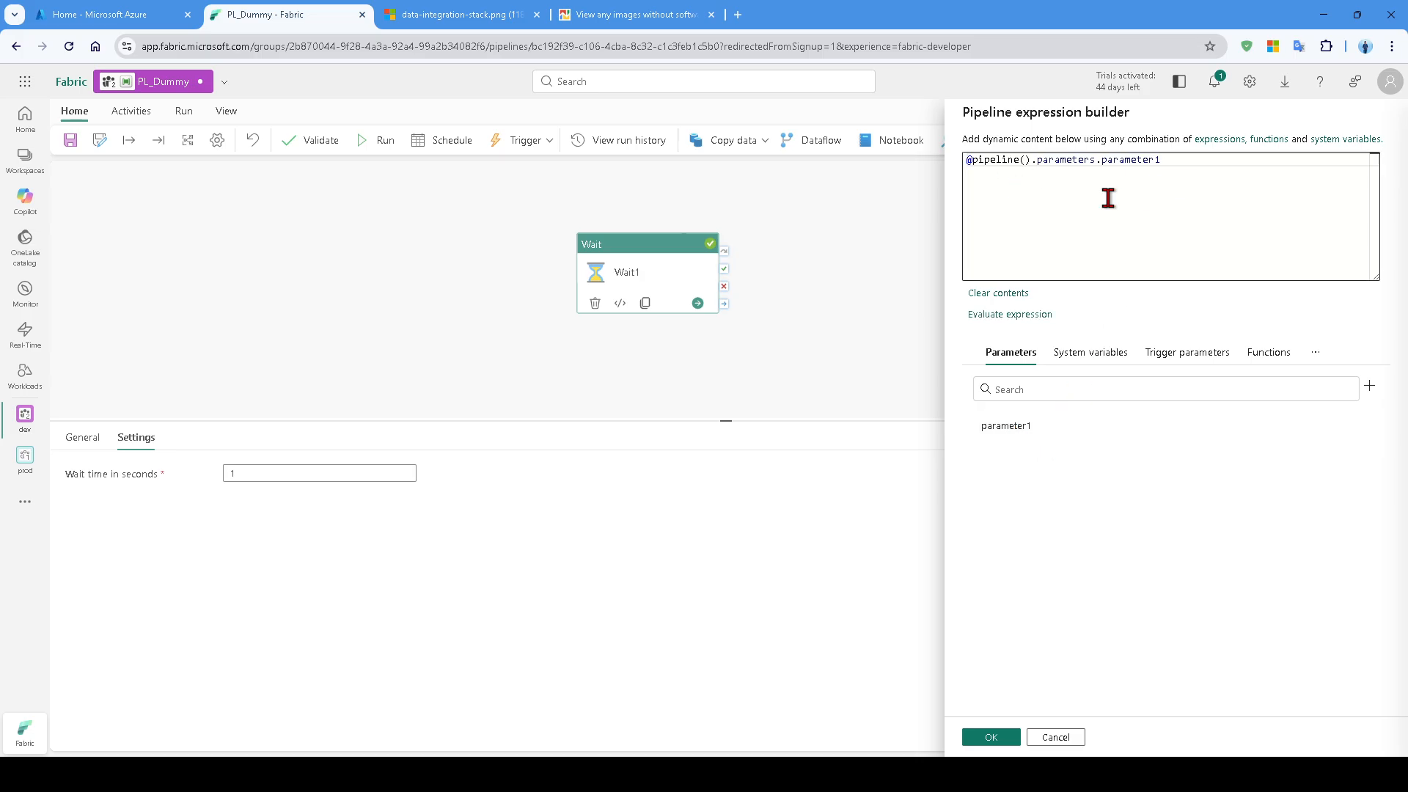
pyautogui.moveTo(1203, 158); pyautogui.dragTo(980, 157)
pyautogui.click(1146, 211)
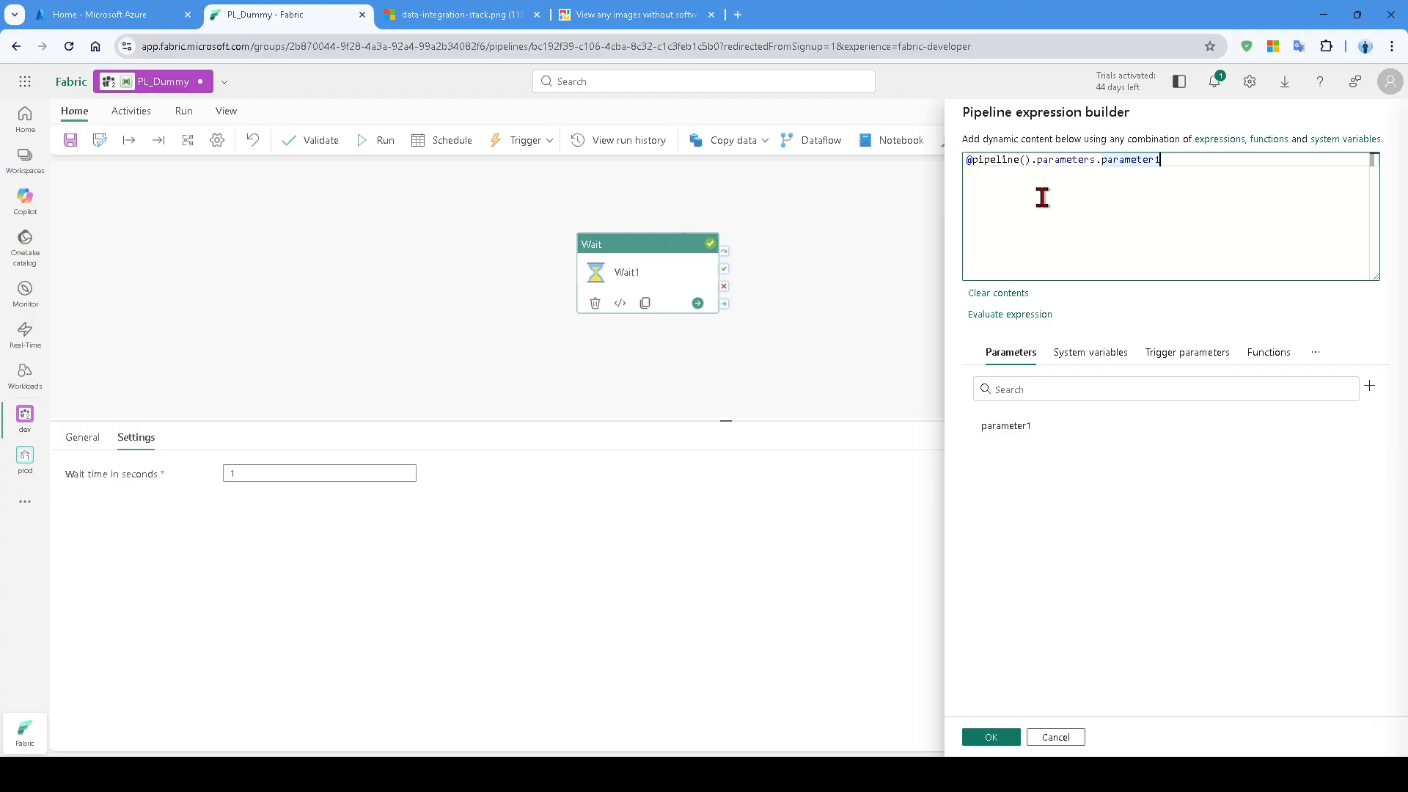
pyautogui.click(1028, 162)
pyautogui.moveTo(1096, 159); pyautogui.dragTo(966, 161)
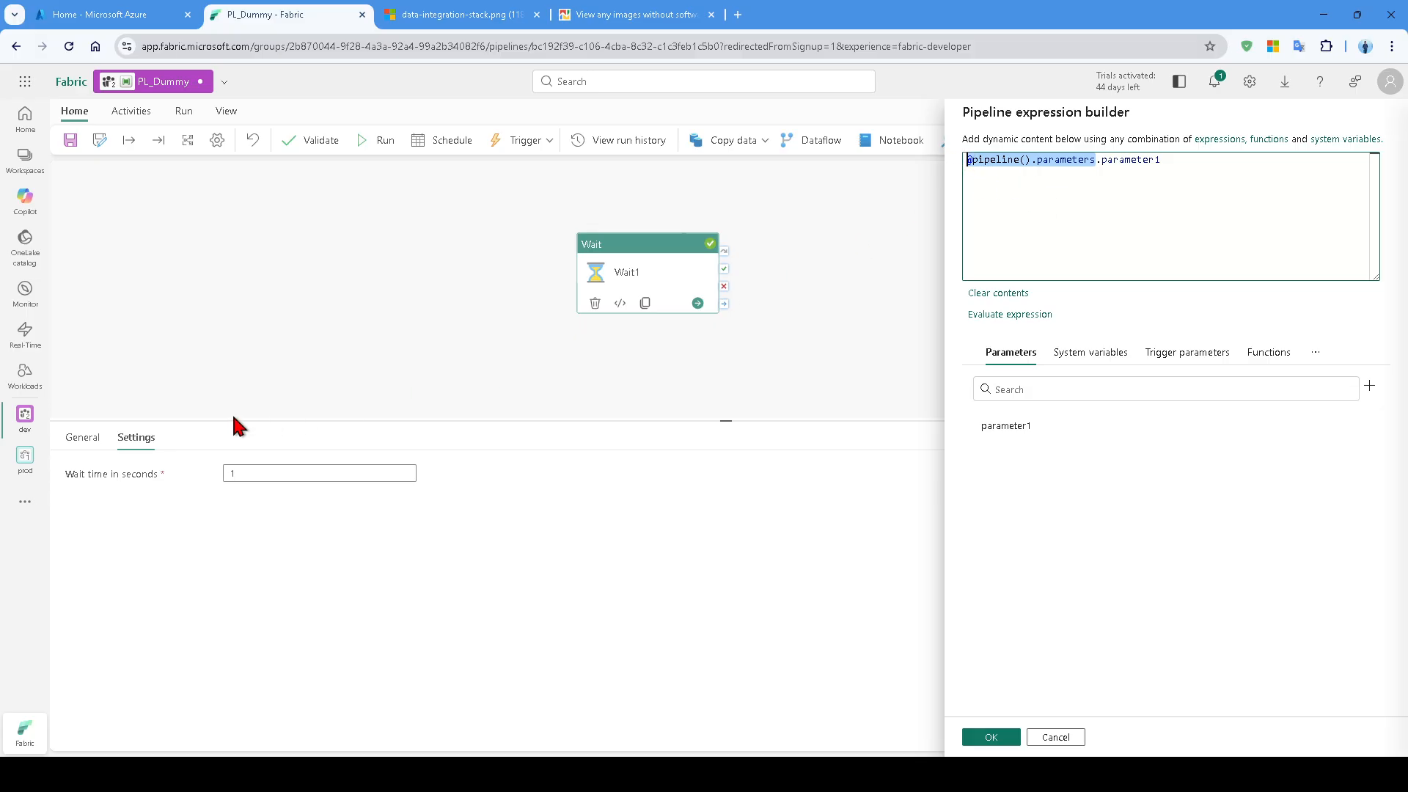
pyautogui.moveTo(1161, 160); pyautogui.dragTo(1100, 160)
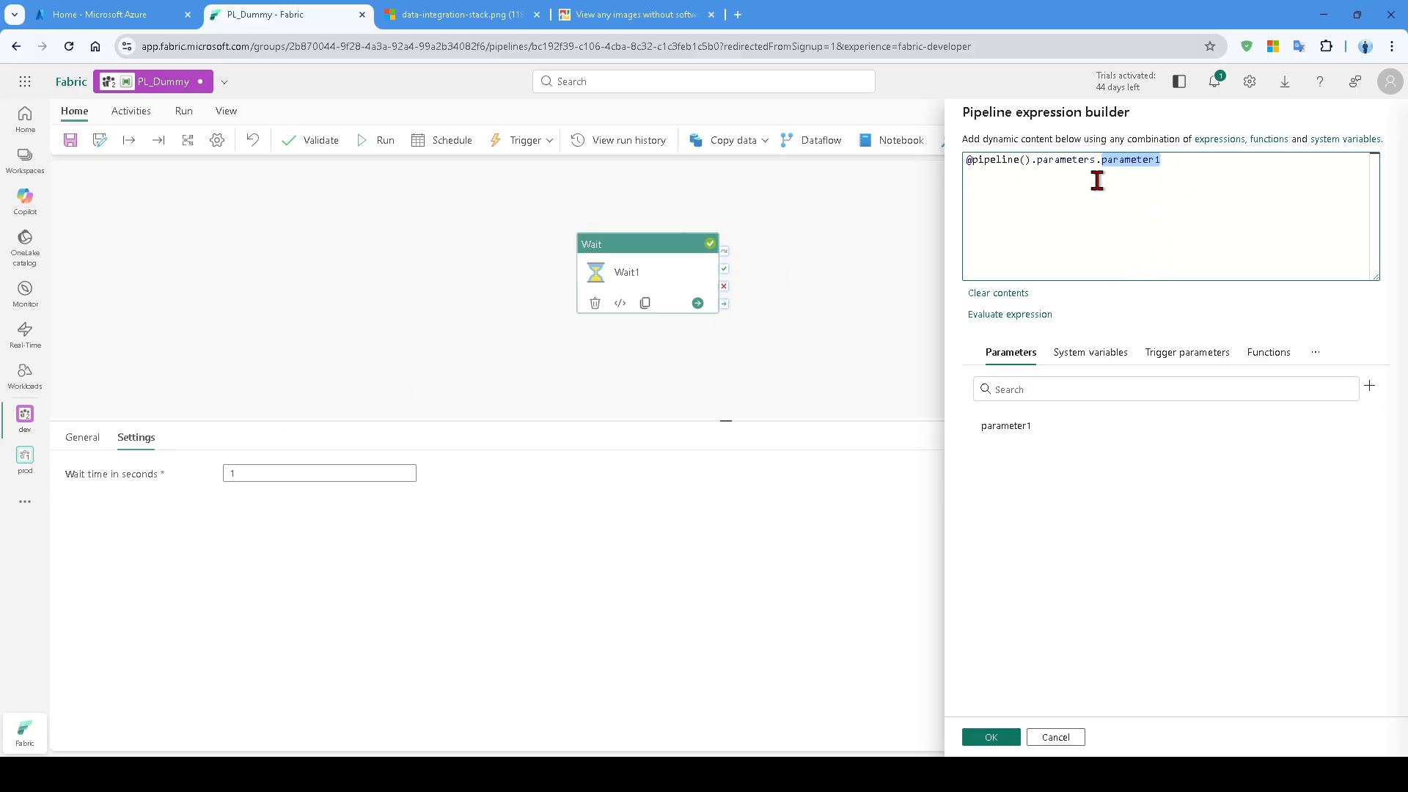
pyautogui.click(991, 737)
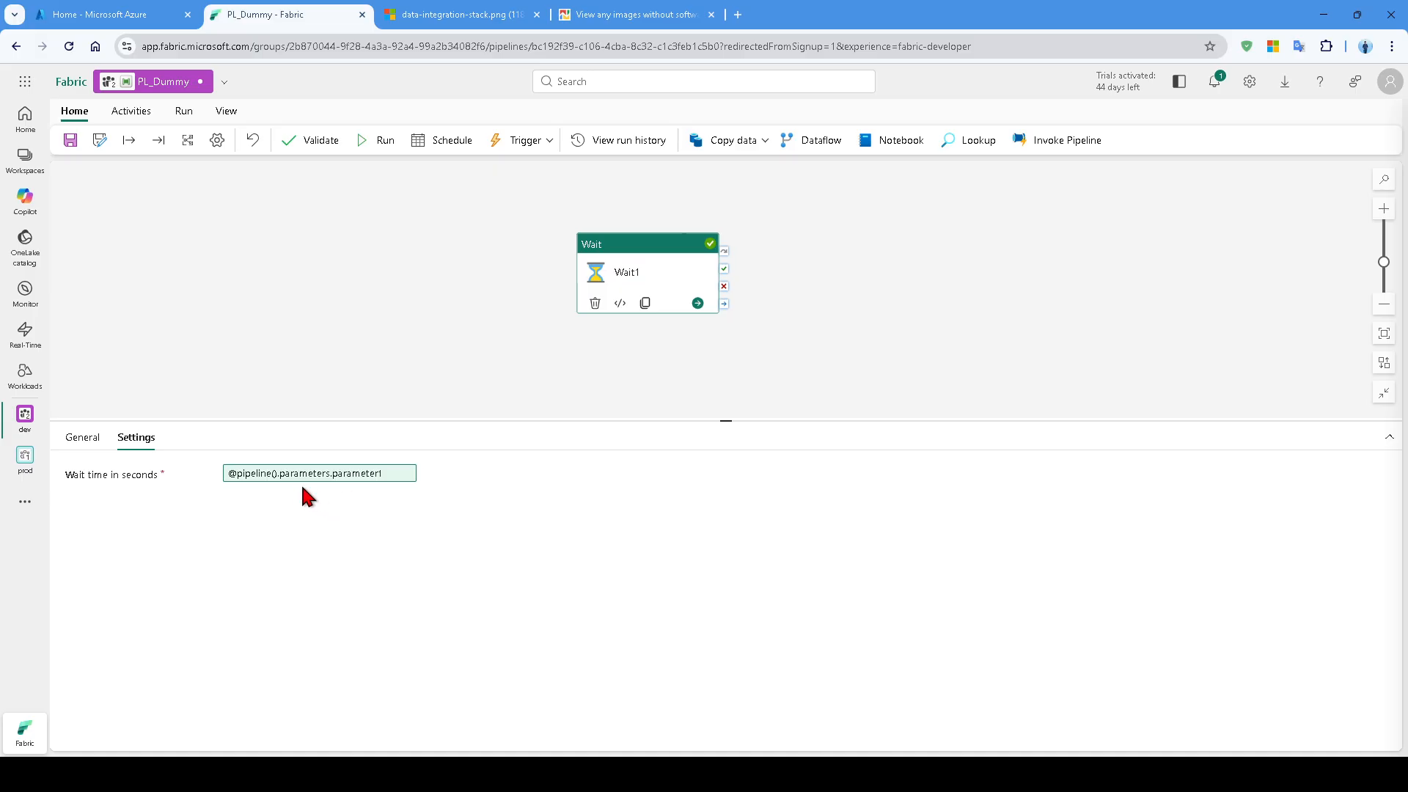
# Review parameter1 in the pipeline's parameters, and save and run PL_Dummy with the unsaved changes
pyautogui.click(220, 368)
pyautogui.click(398, 529)
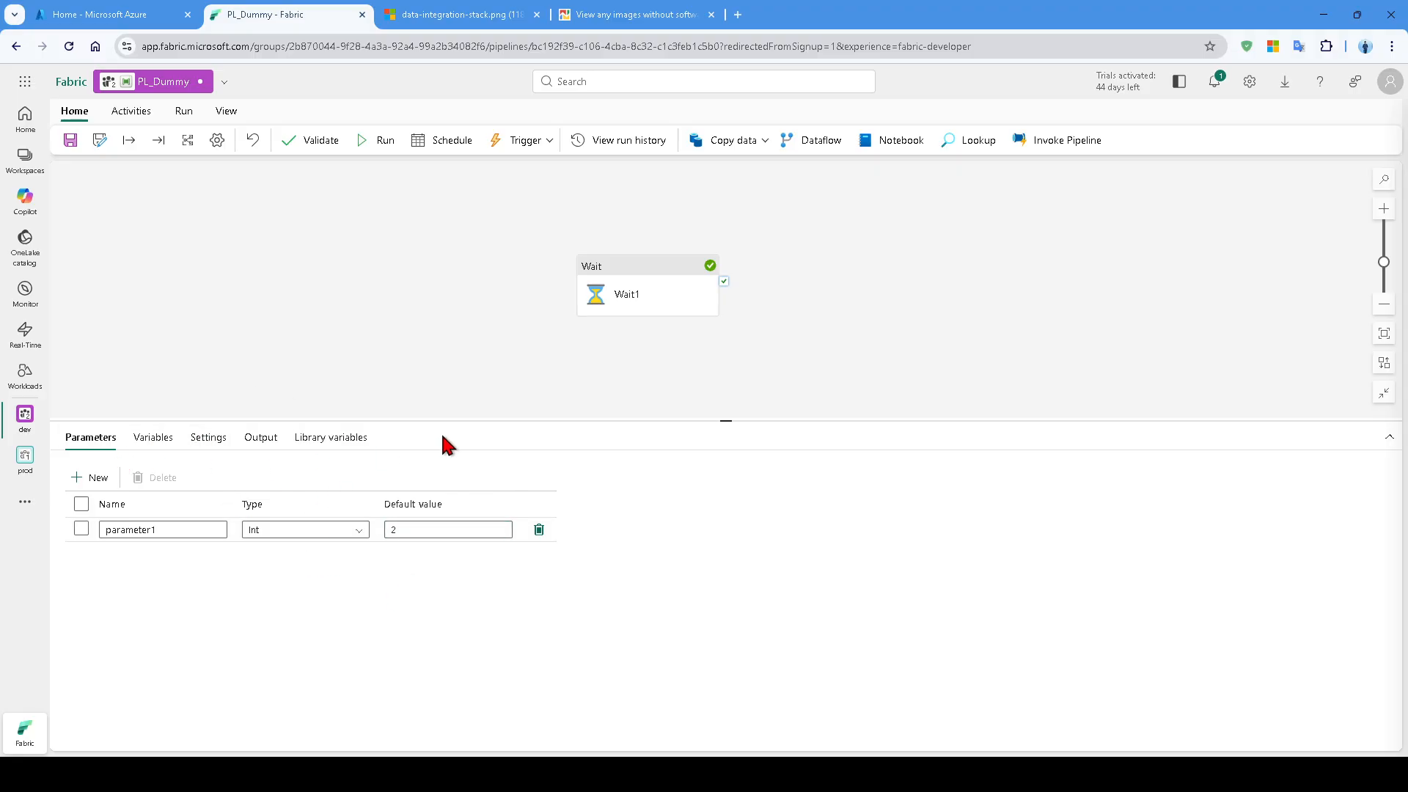
pyautogui.click(483, 356)
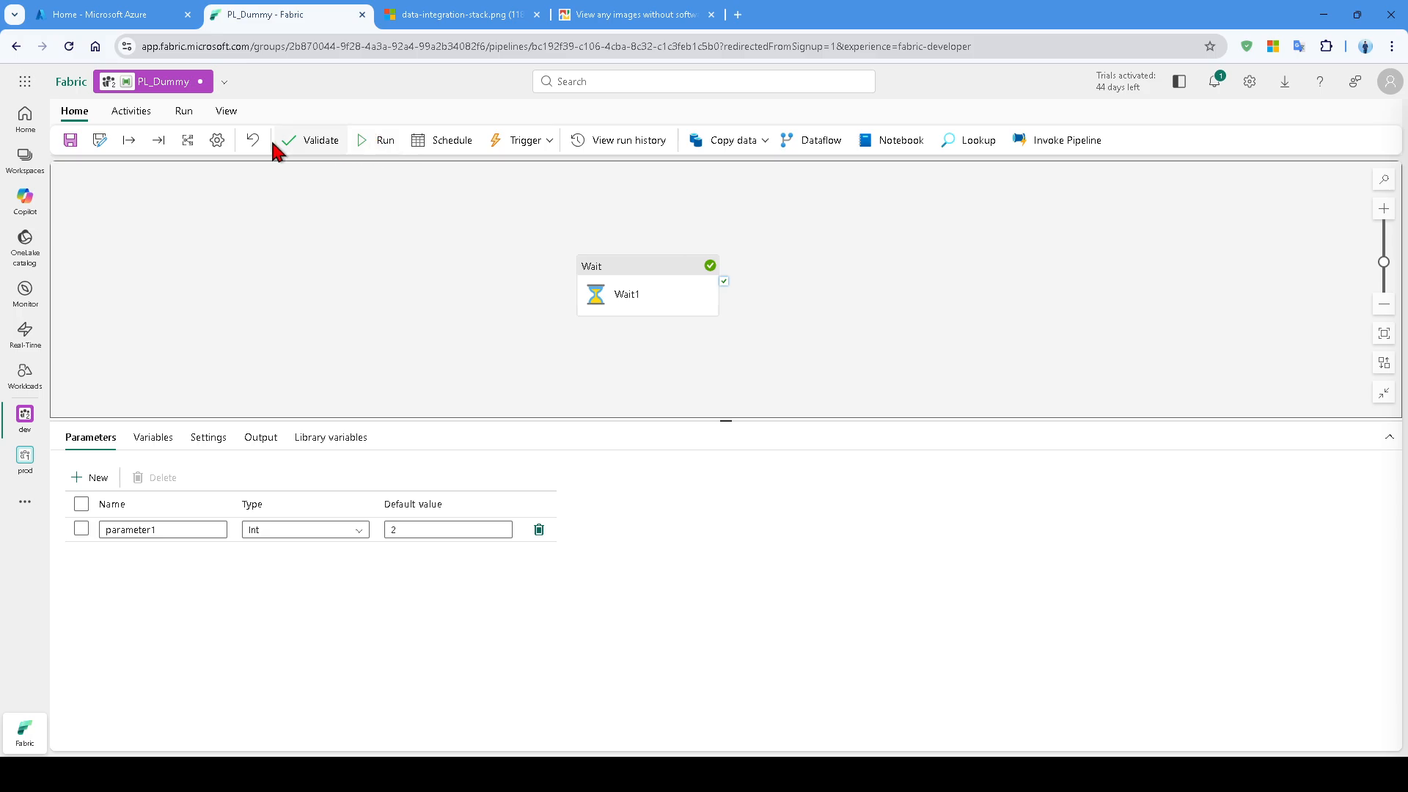
pyautogui.click(184, 114)
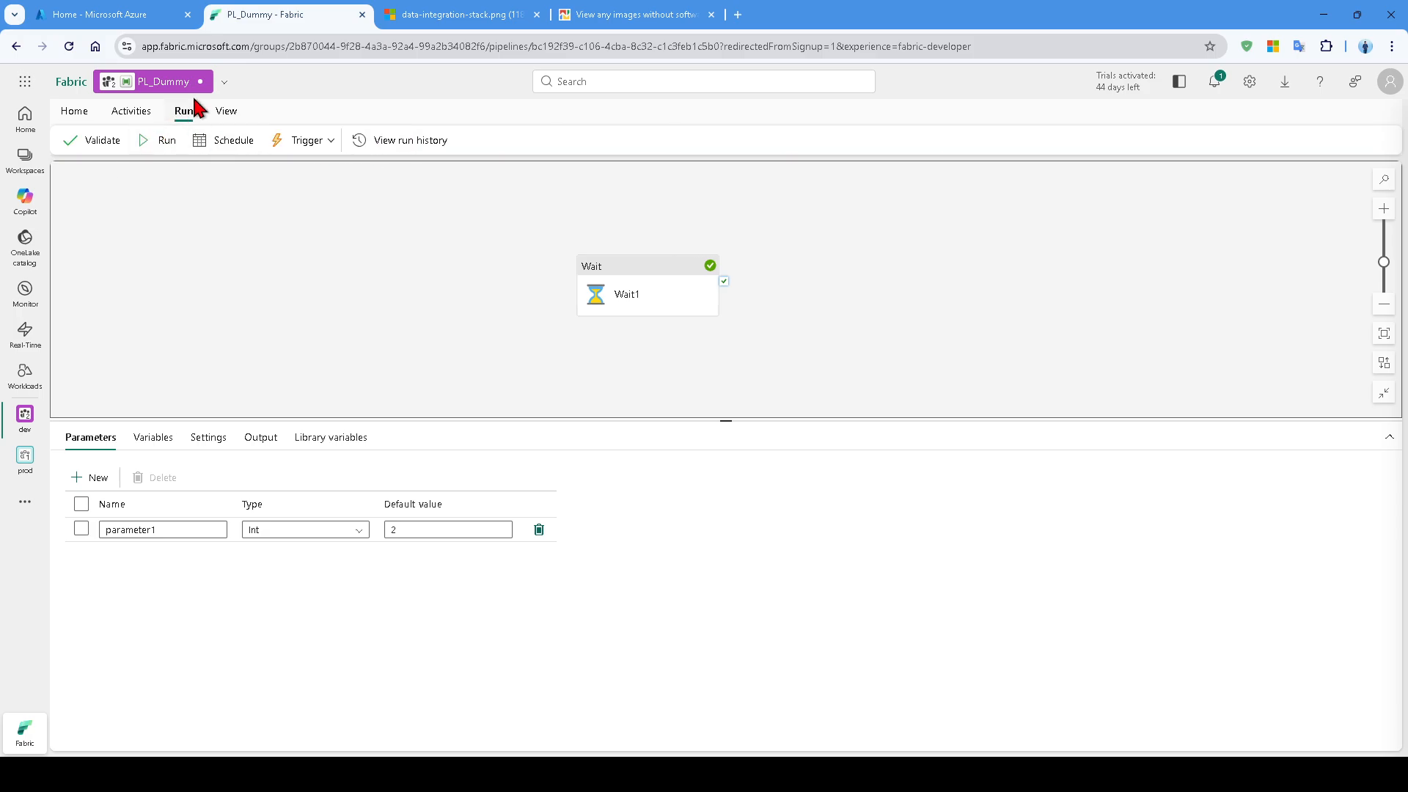
pyautogui.click(169, 141)
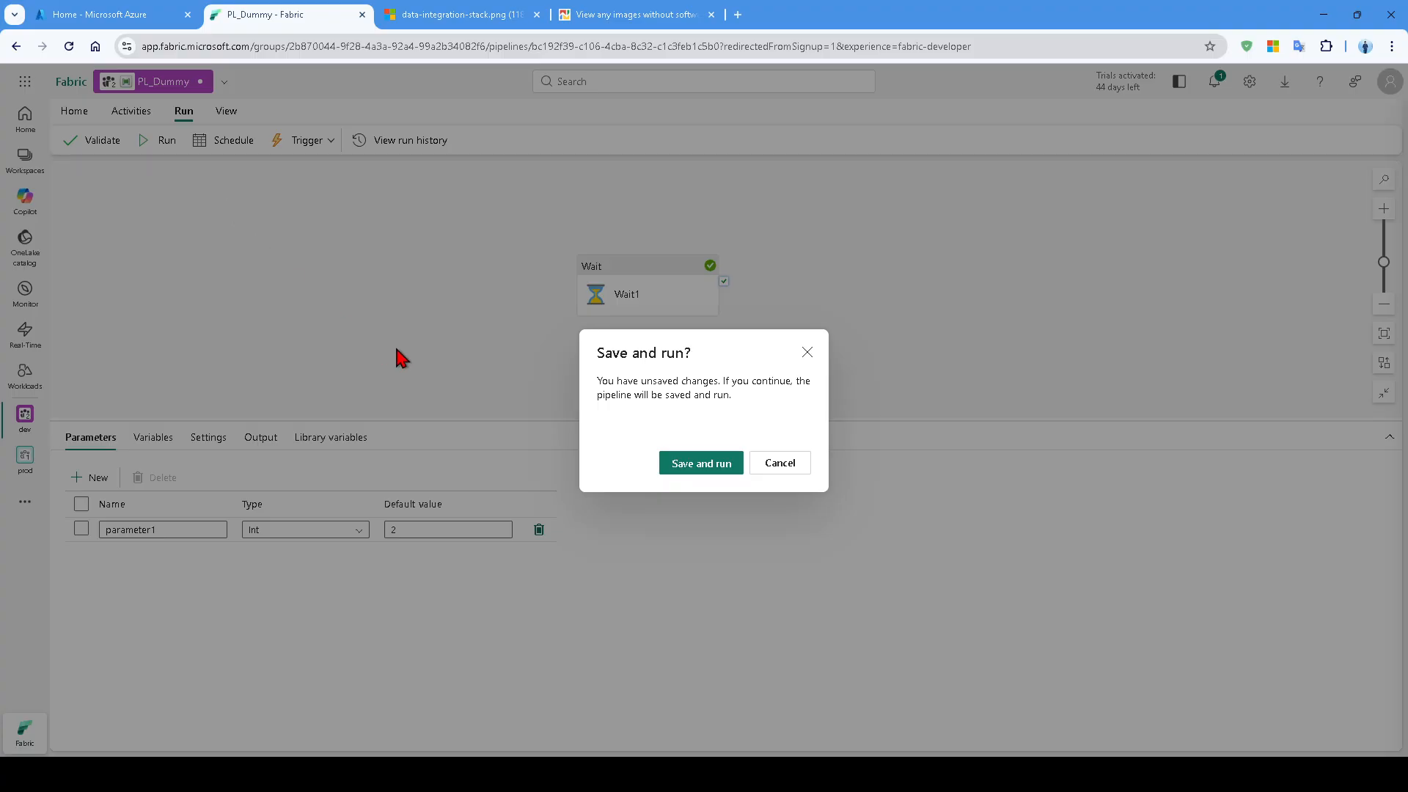
pyautogui.click(682, 464)
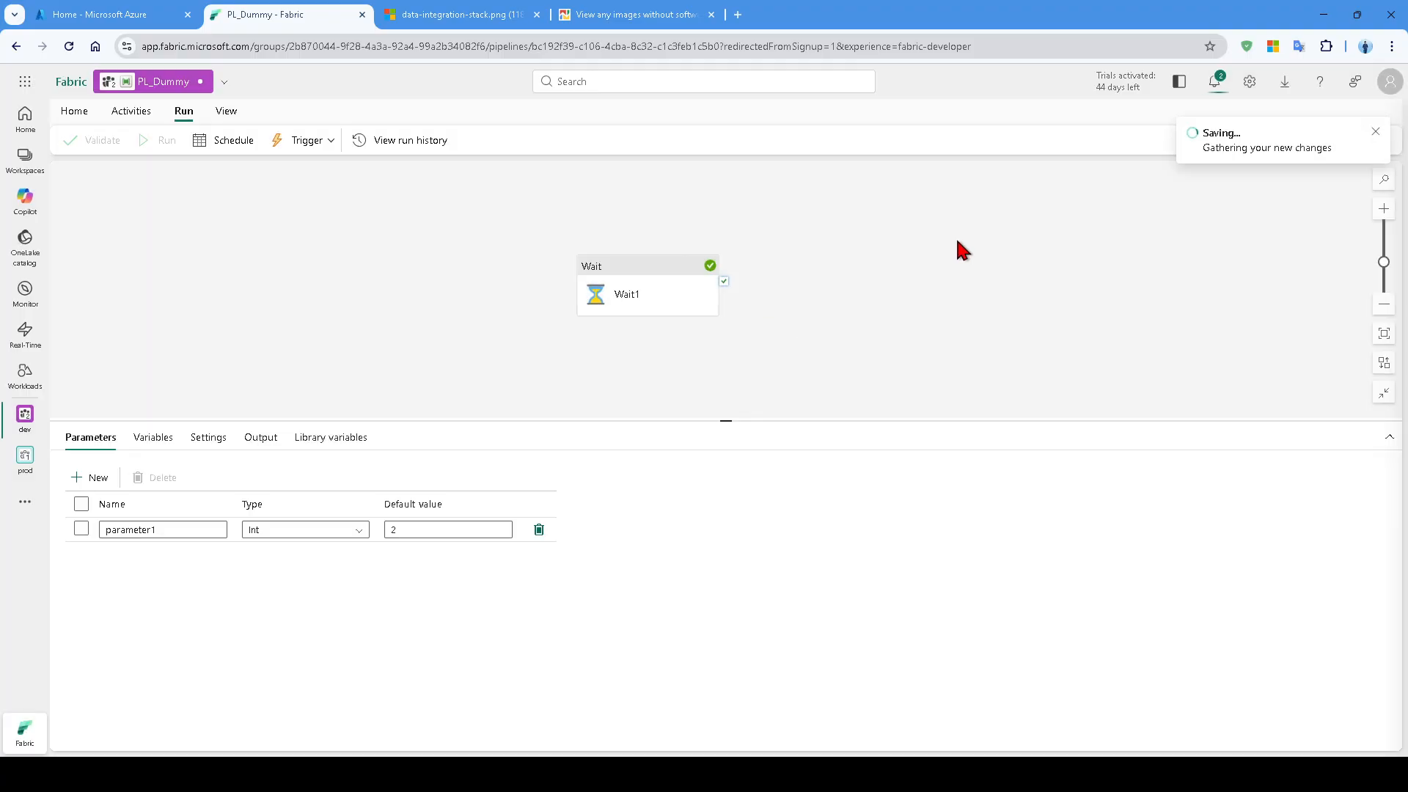
# Check the notifications for the pipeline's save progress and close them to return to the run parameters
pyautogui.click(1214, 82)
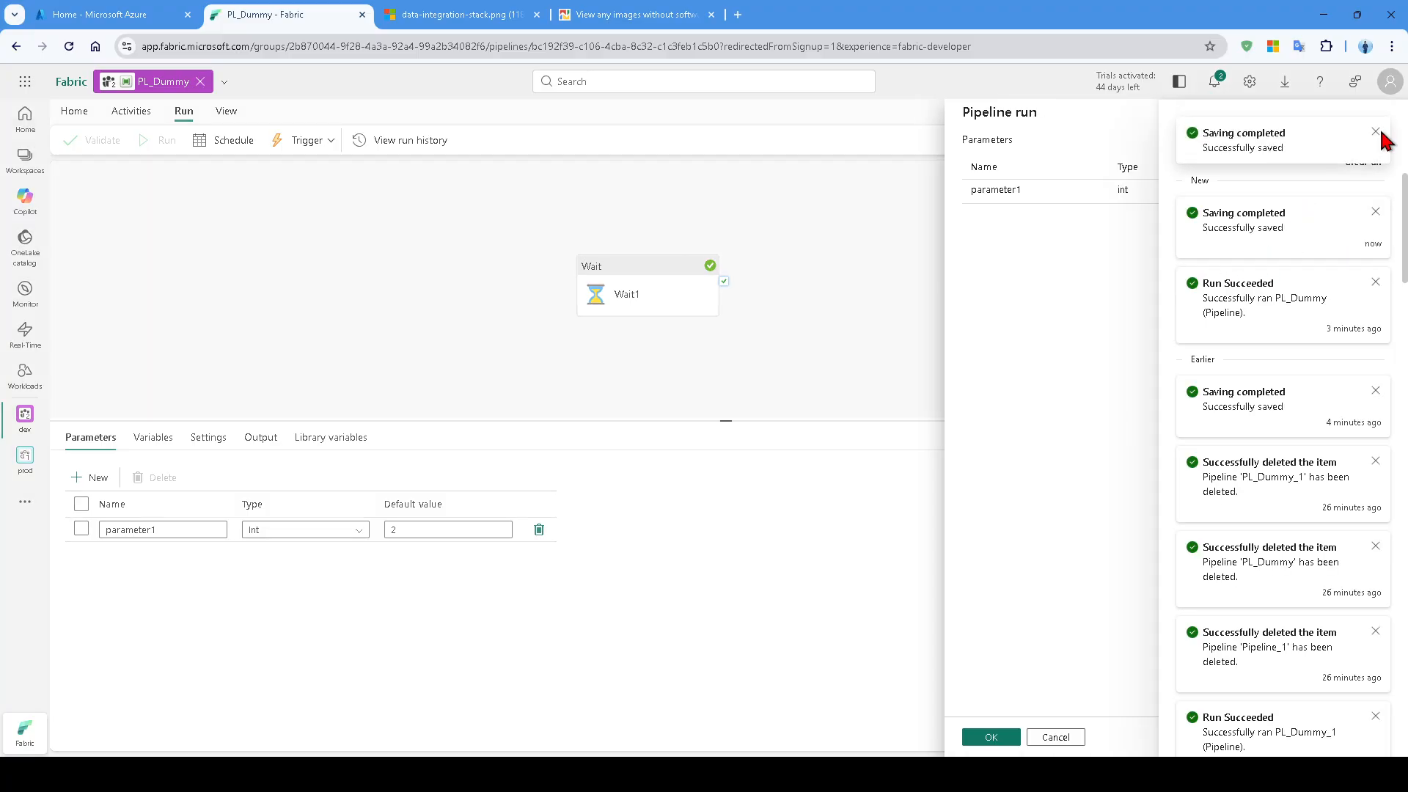
pyautogui.click(1376, 132)
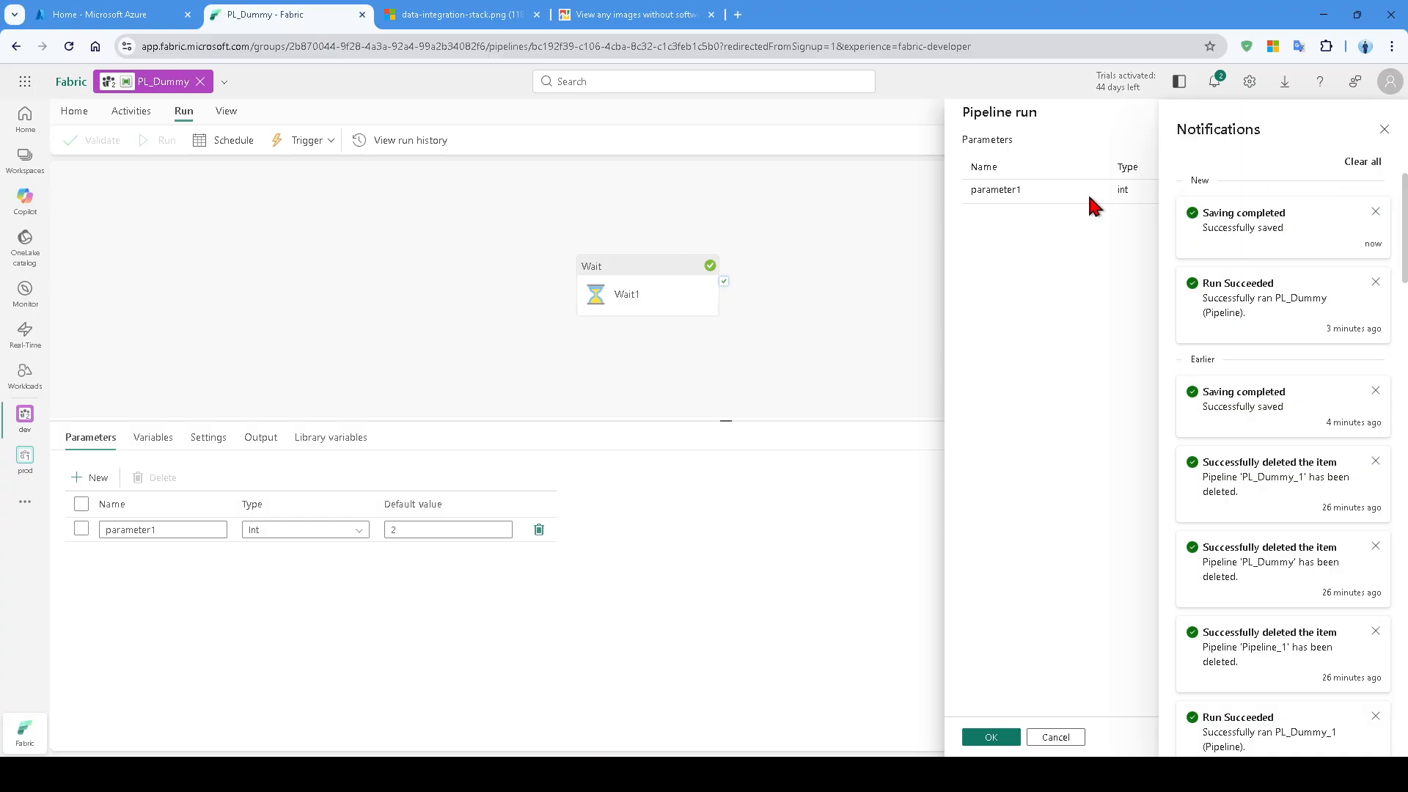
pyautogui.click(1384, 129)
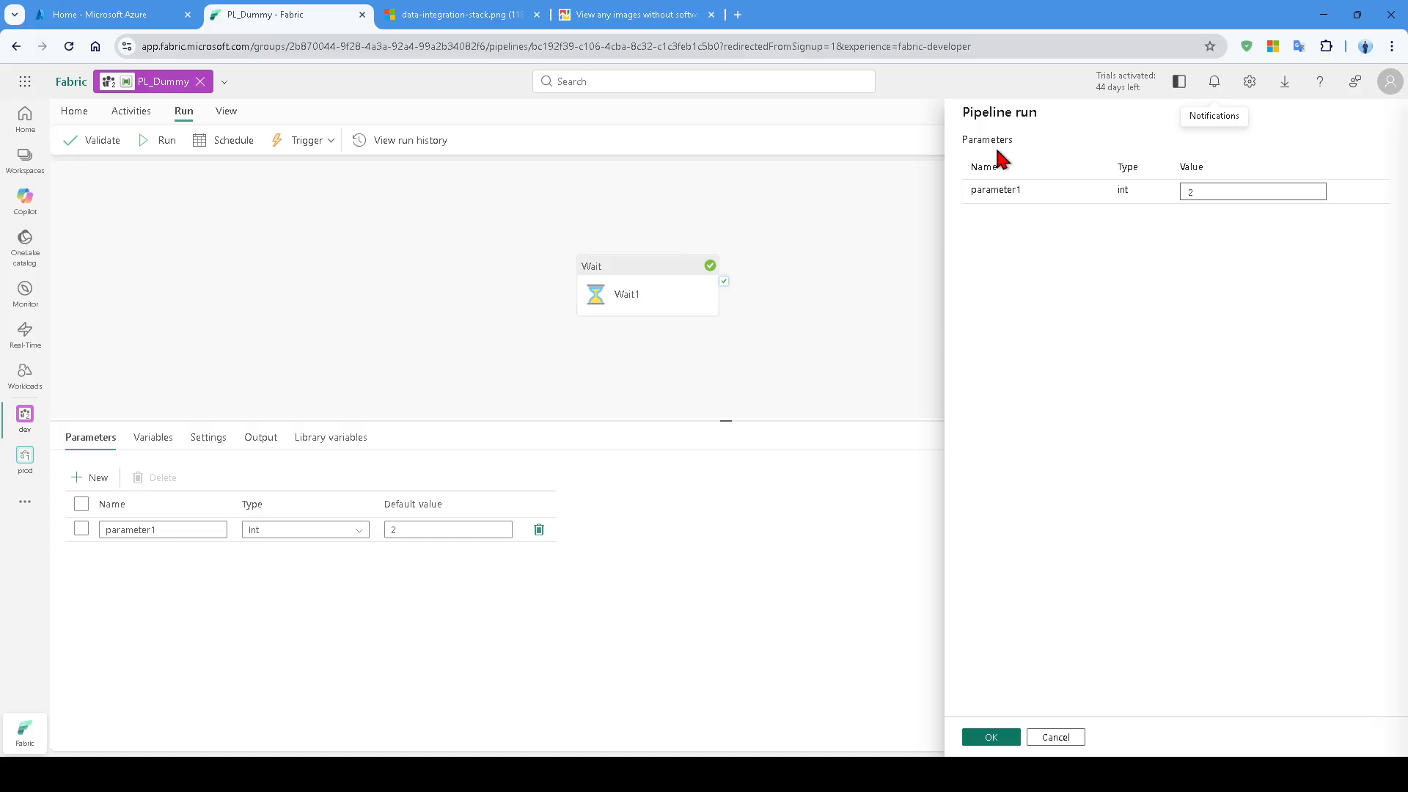
# Enter 2 as the run value of parameter1 and start the pipeline run
pyautogui.click(1183, 192)
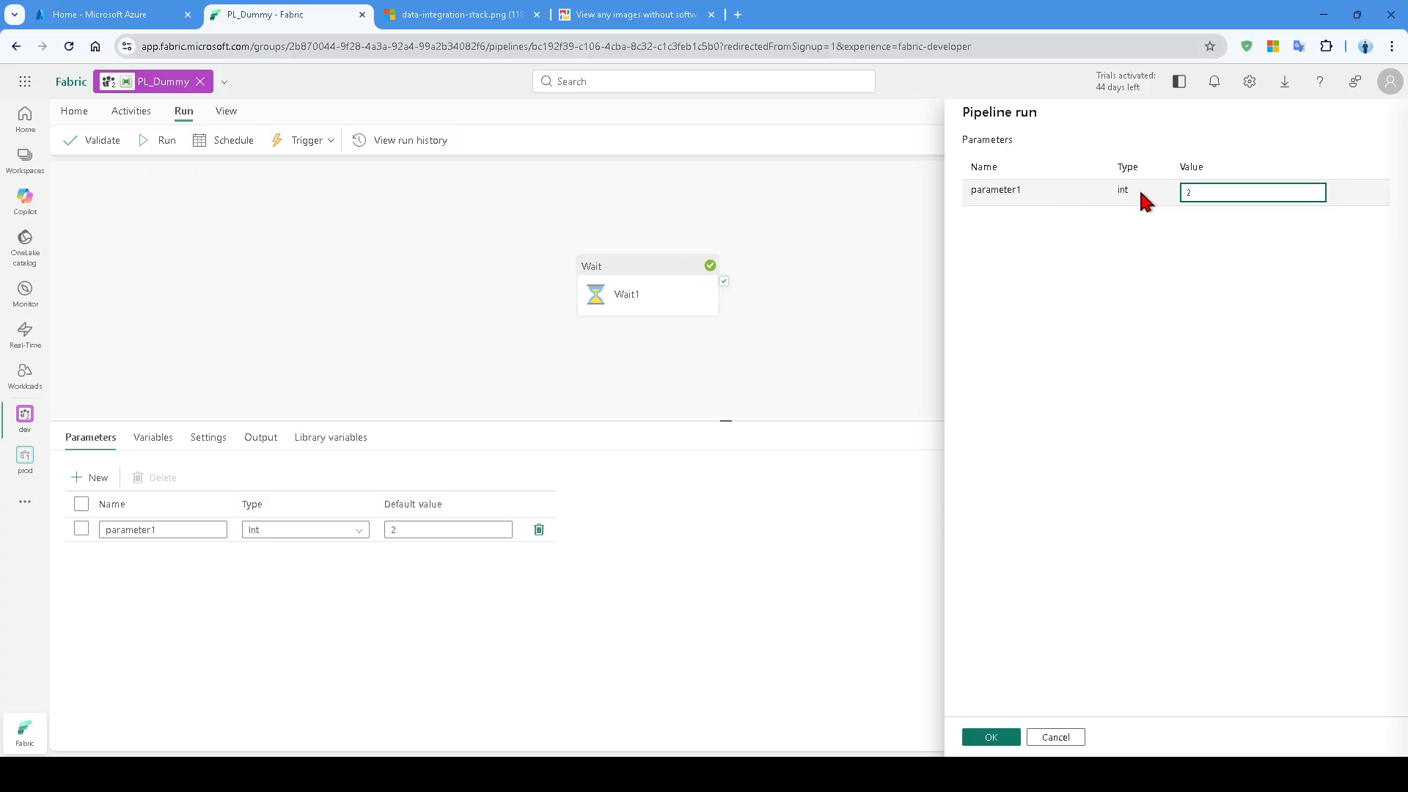
pyautogui.doubleClick(1218, 192)
pyautogui.press('BackSpace')
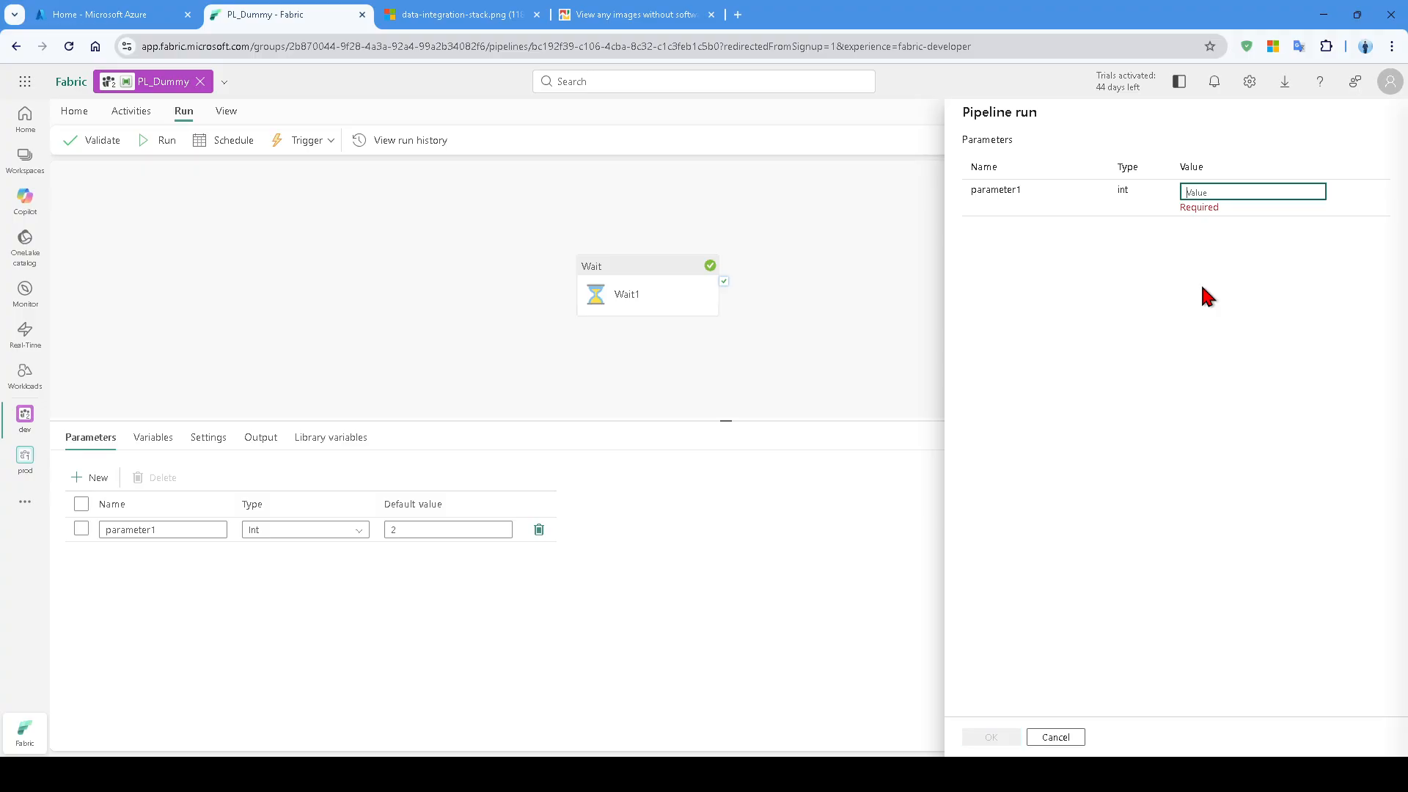
pyautogui.write('2')
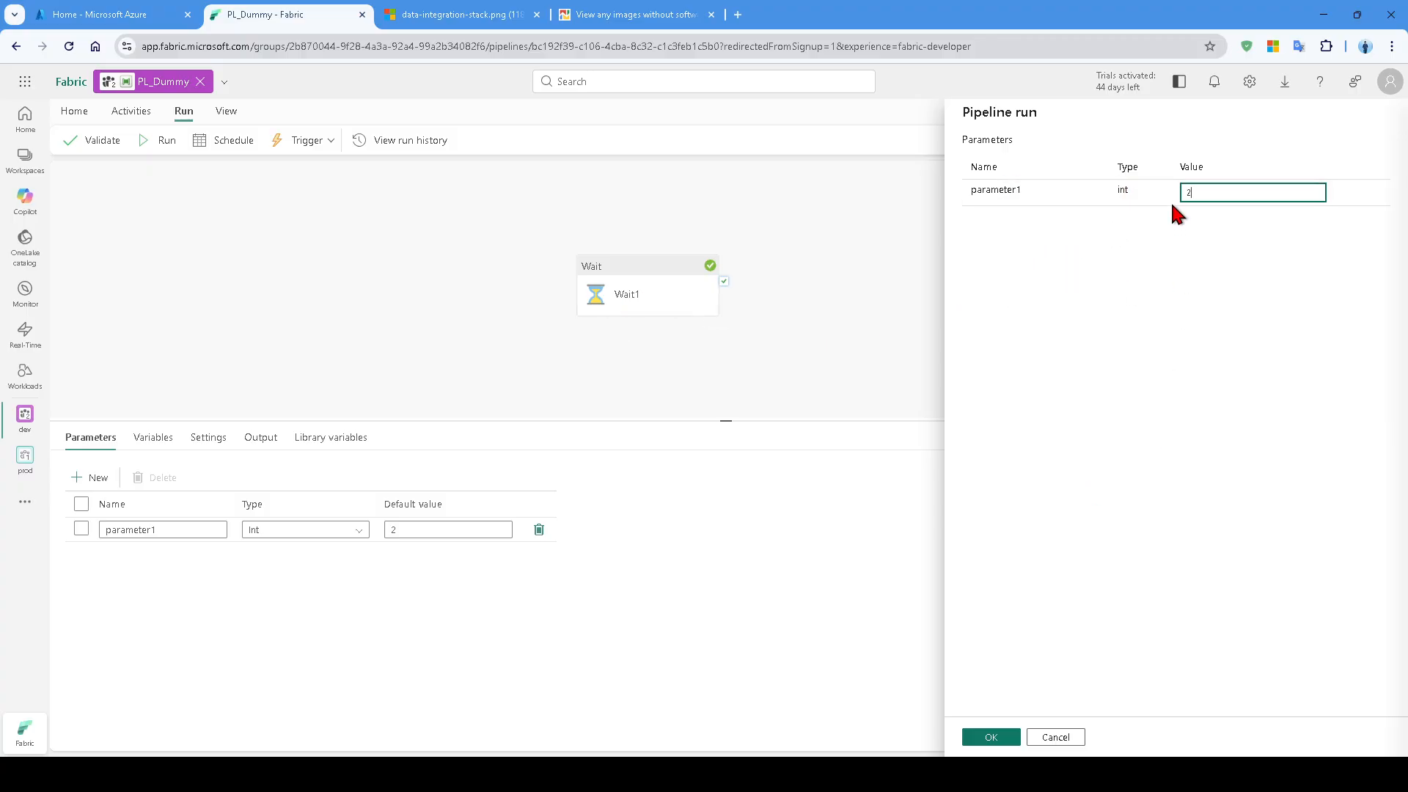
pyautogui.click(991, 736)
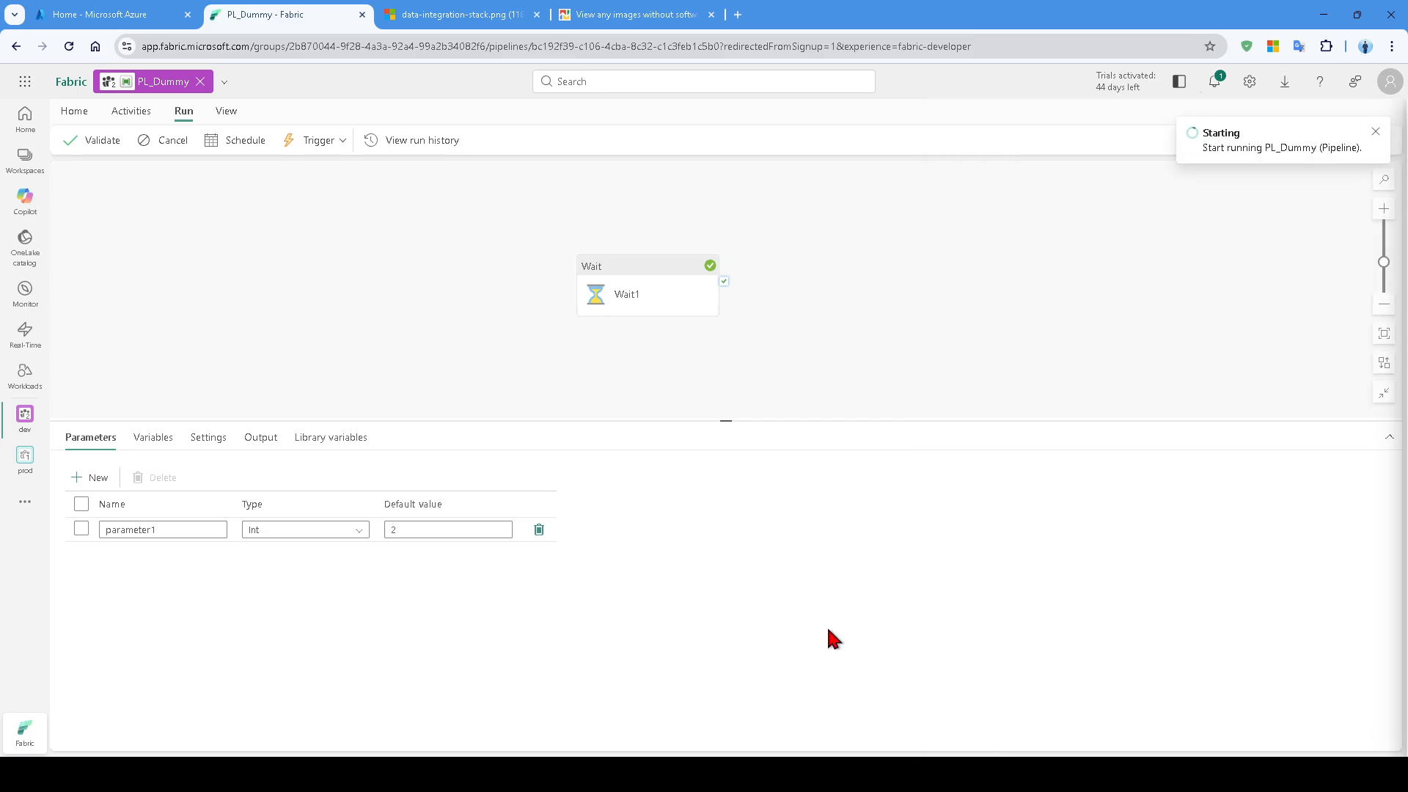
# Enlarge the run output area, refresh the Wait1 activity's run status and dismiss the run notifications
pyautogui.click(1375, 132)
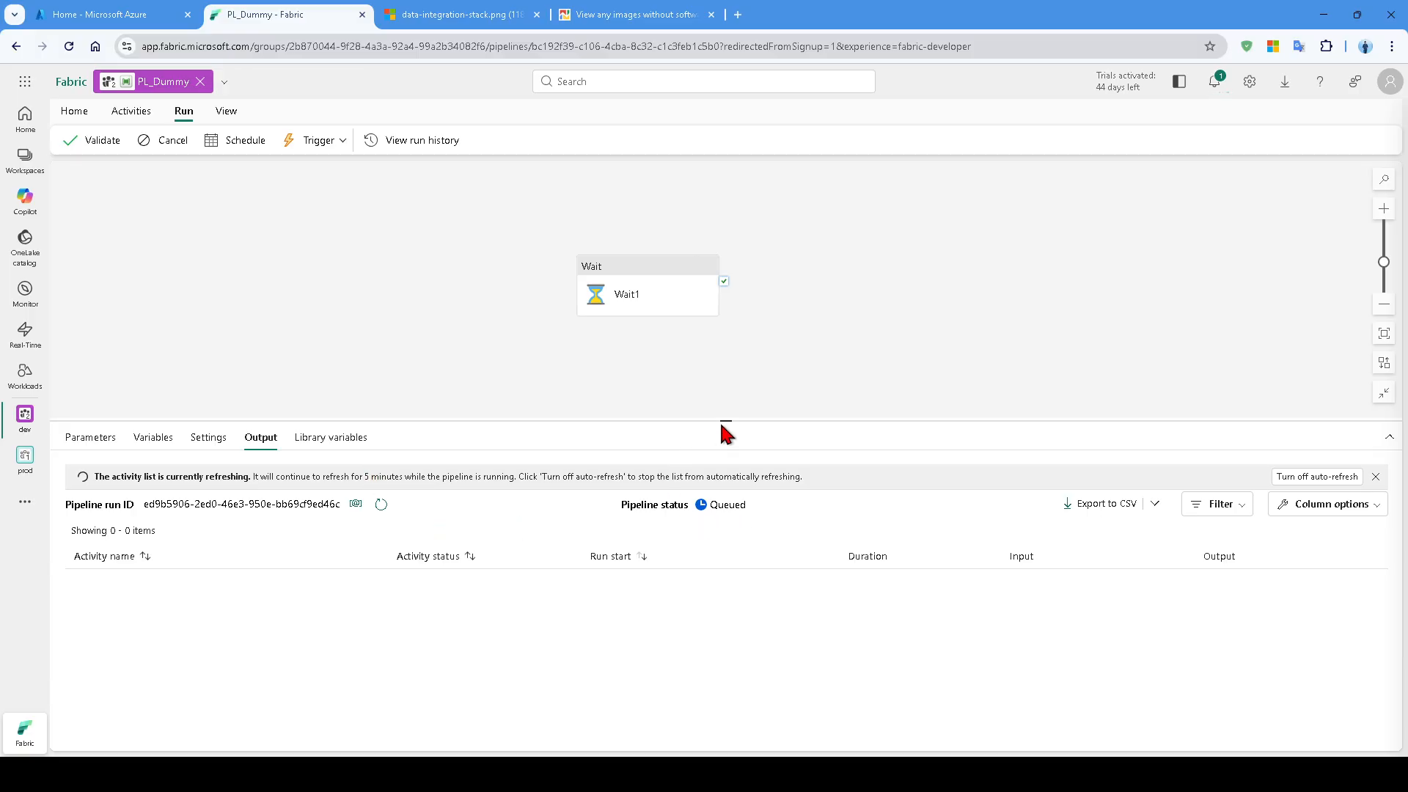
pyautogui.moveTo(727, 420); pyautogui.dragTo(773, 341)
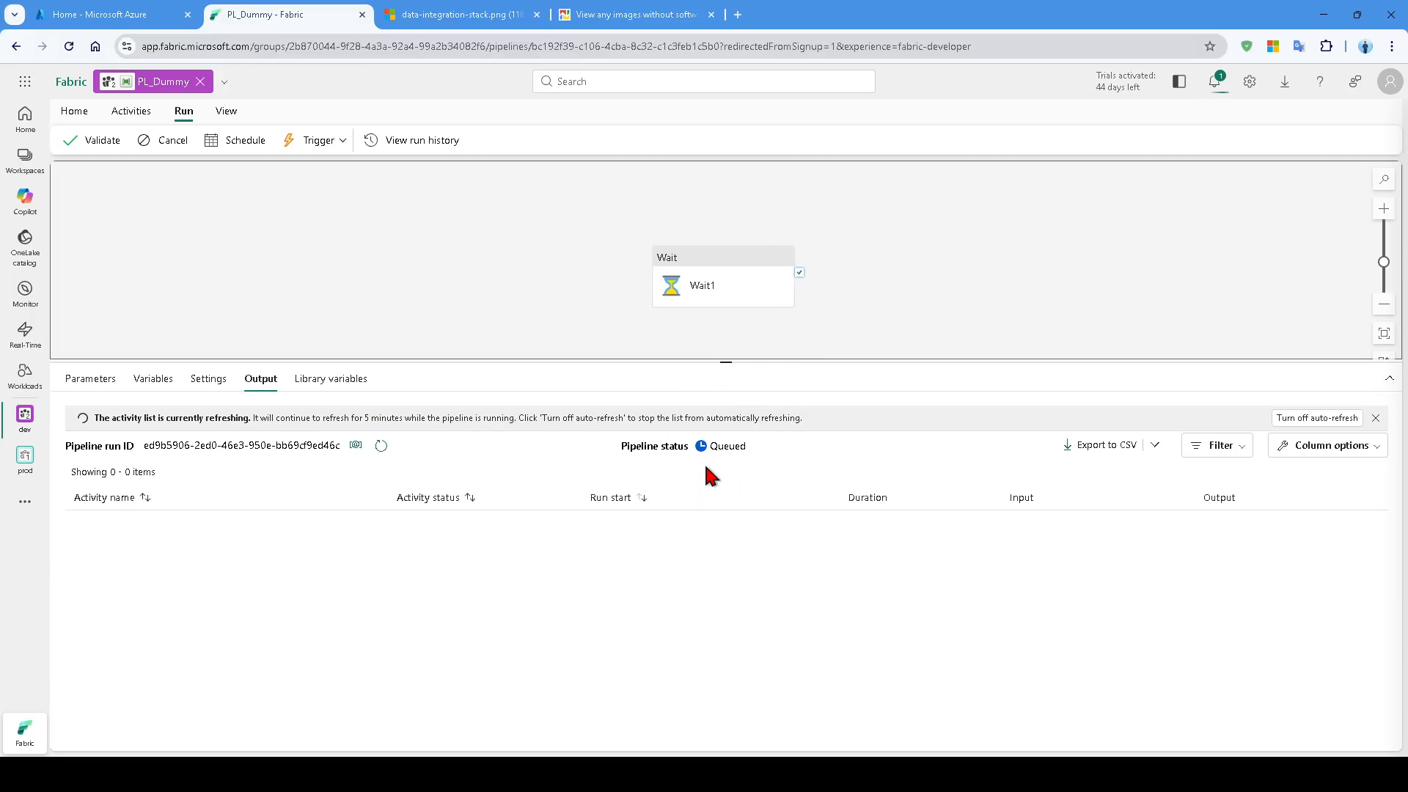
pyautogui.click(380, 447)
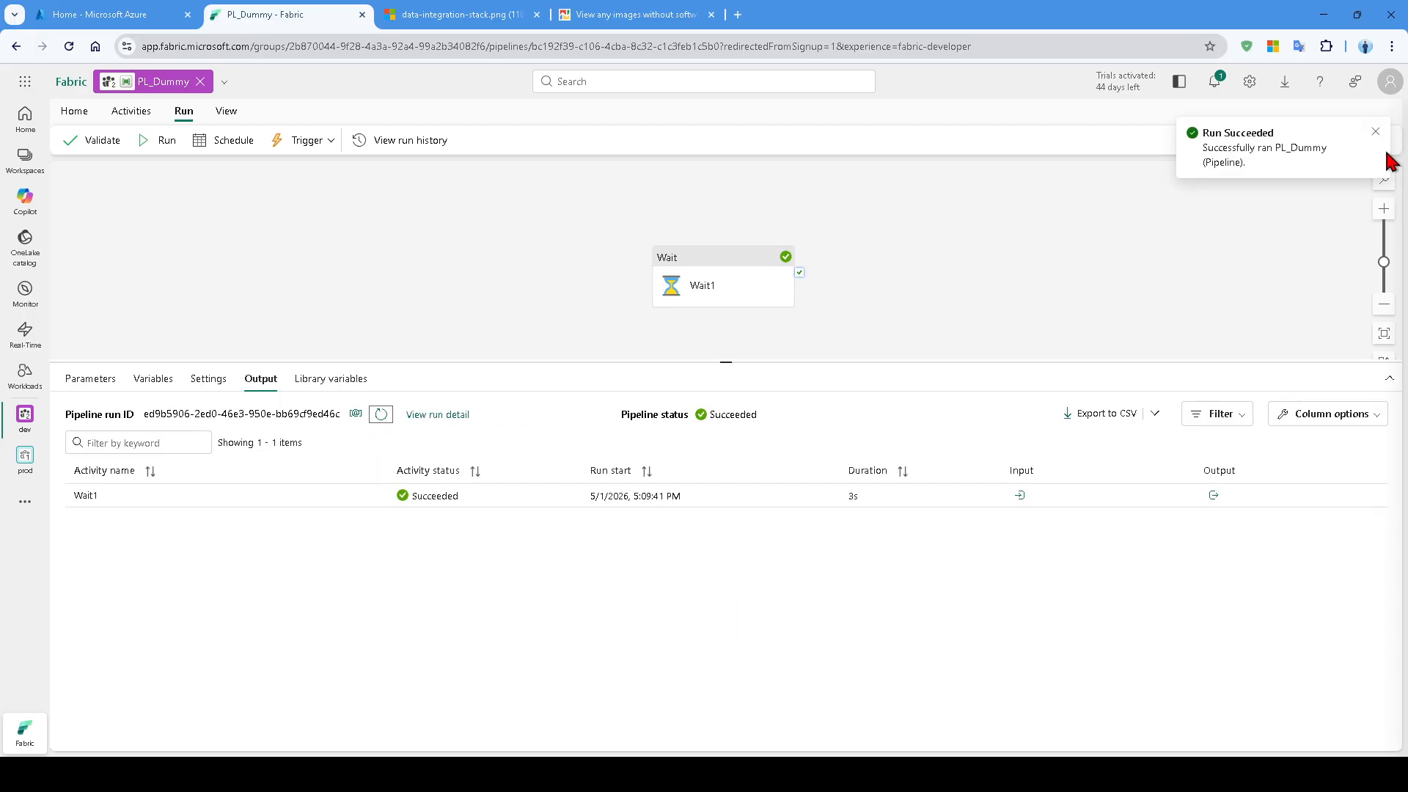
pyautogui.click(1374, 132)
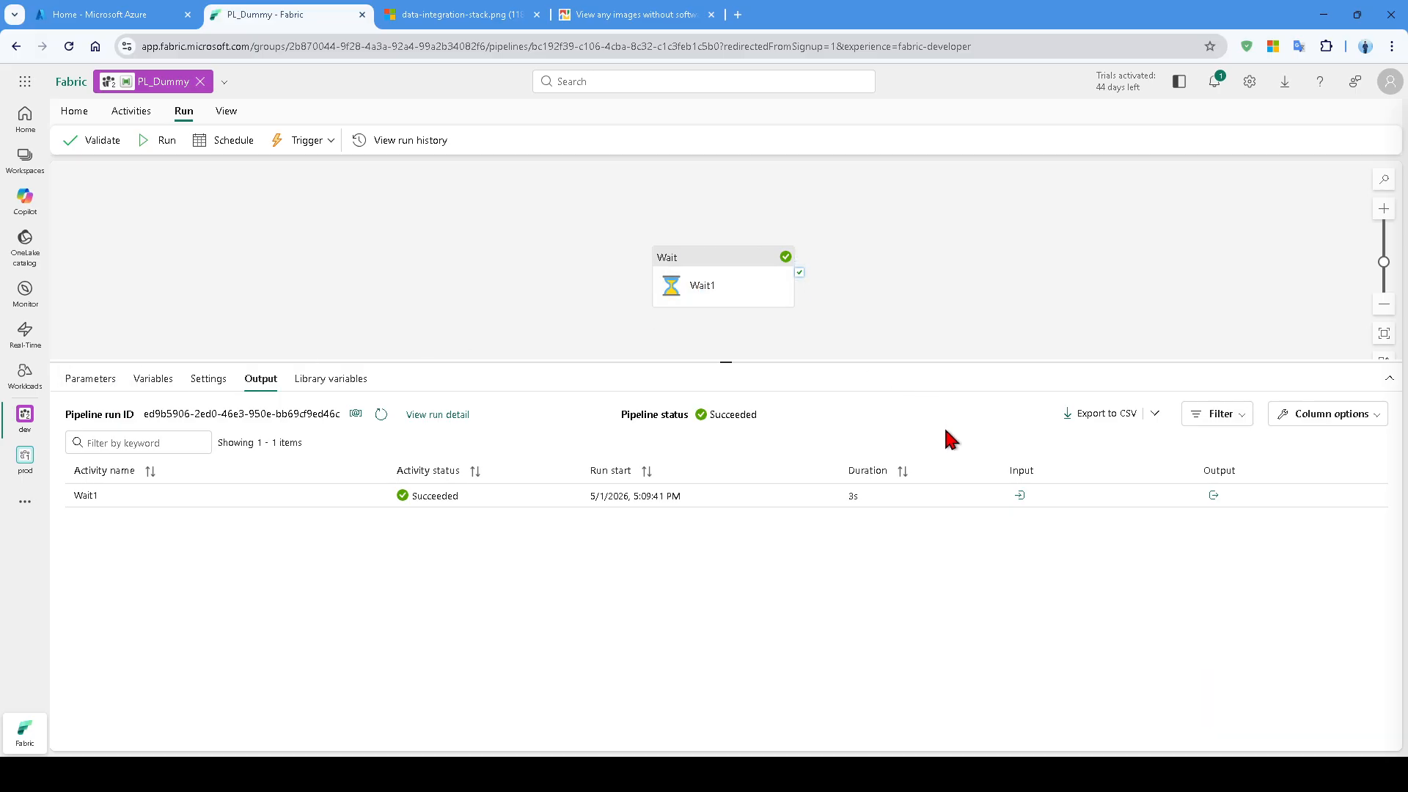
# Inspect the input and output details of the Wait1 activity run, closing each when done
pyautogui.click(1021, 495)
pyautogui.moveTo(966, 360); pyautogui.dragTo(891, 365)
pyautogui.click(928, 389)
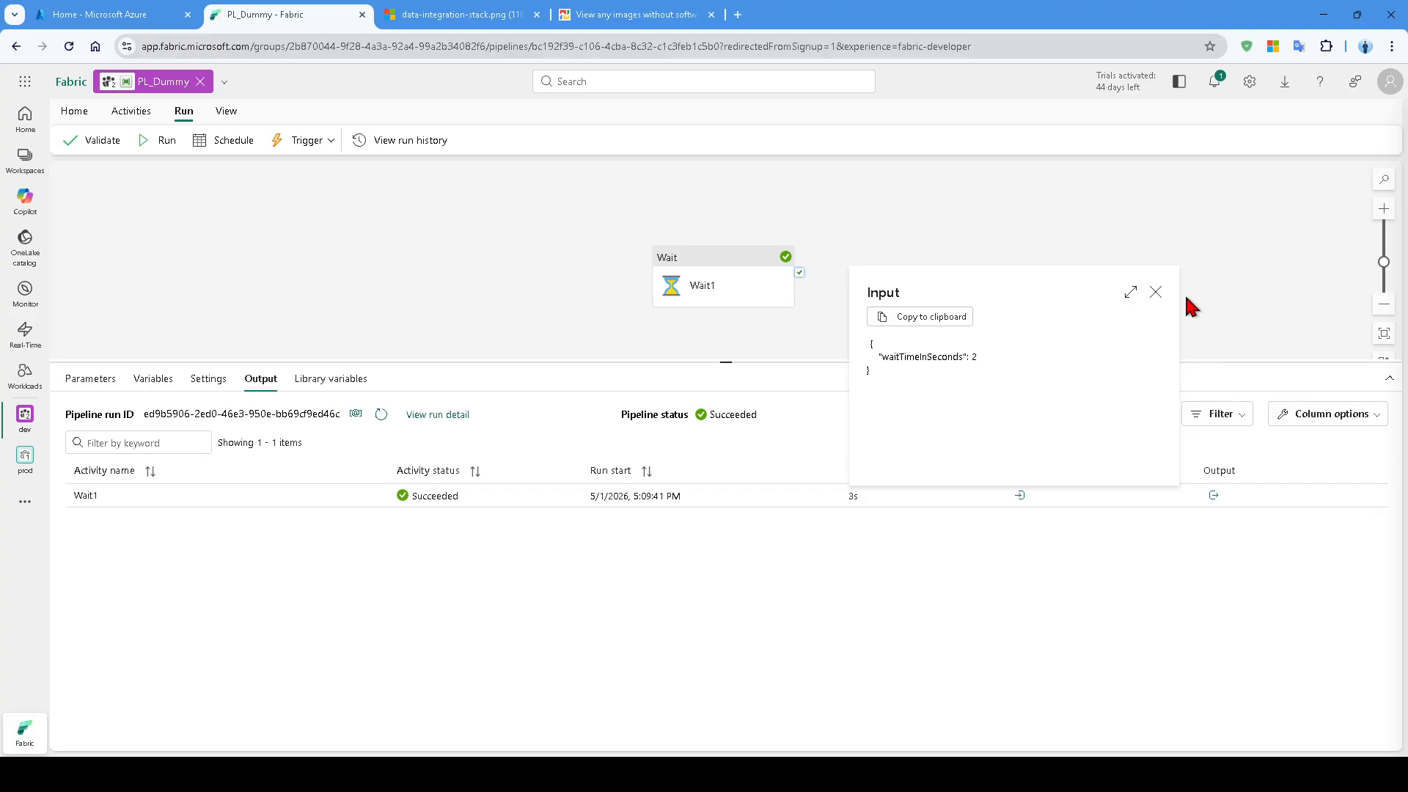
pyautogui.click(1156, 292)
pyautogui.click(1213, 495)
pyautogui.click(1349, 292)
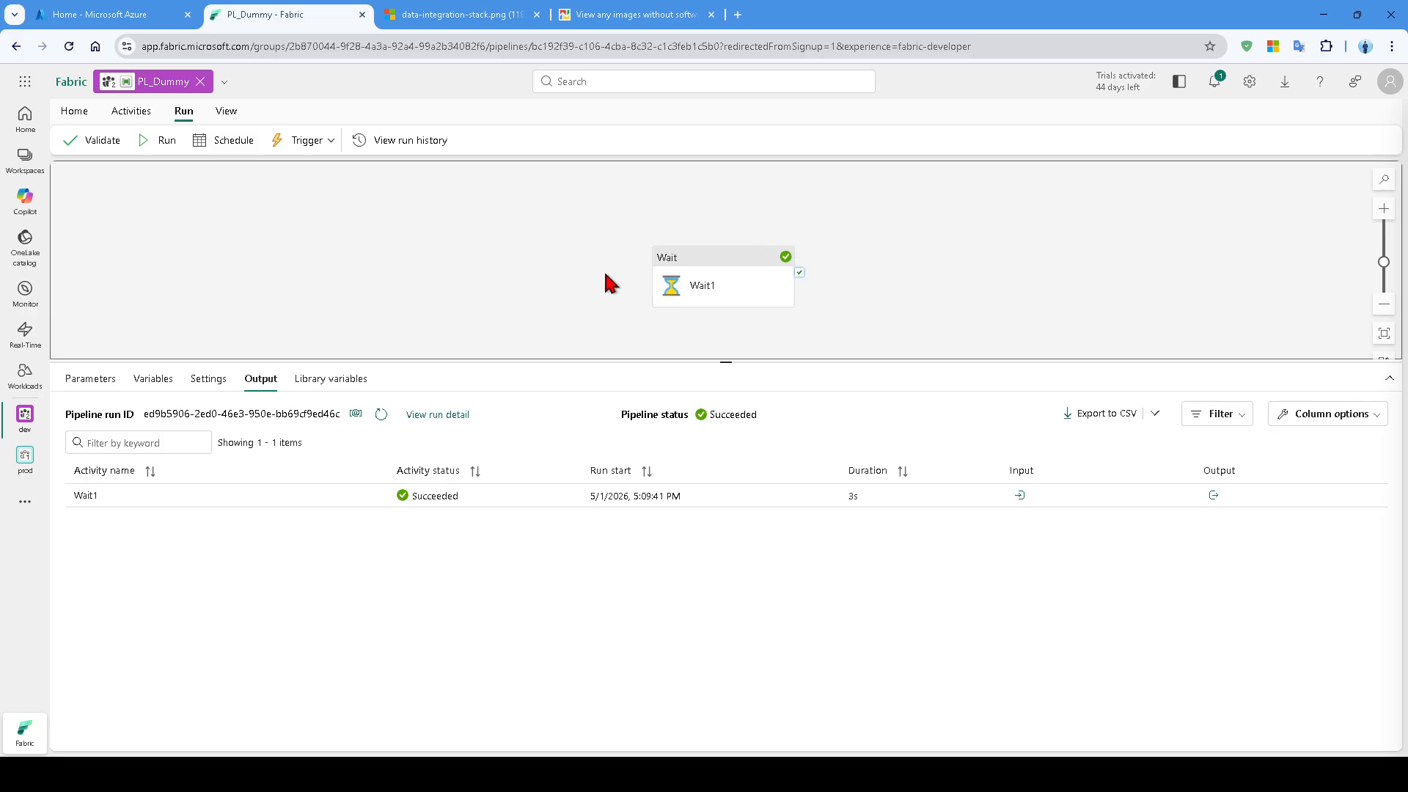
# Start another PL_Dummy run with the run value of parameter1 set to 3
pyautogui.click(148, 140)
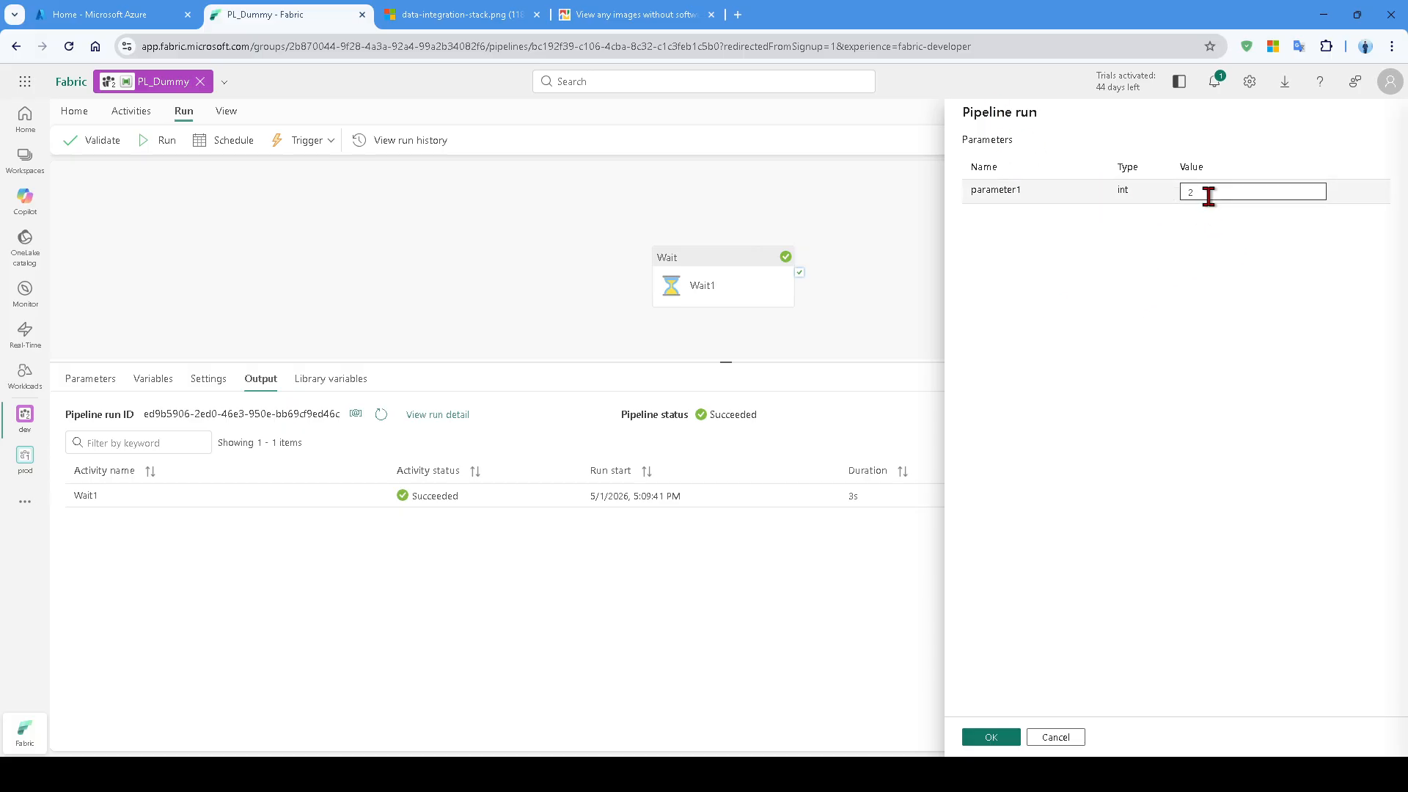
pyautogui.click(1214, 193)
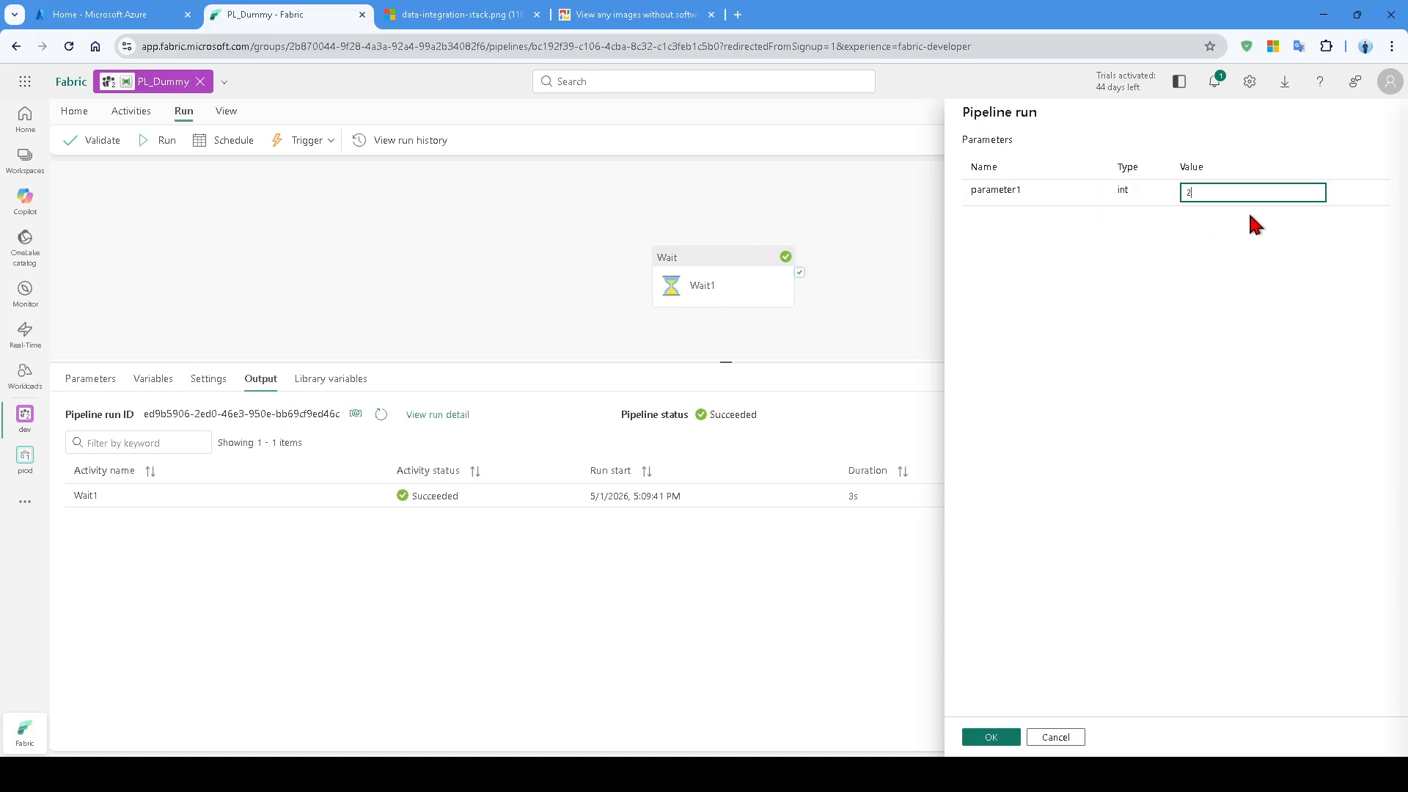
pyautogui.press('BackSpace')
pyautogui.write('3')
pyautogui.click(991, 739)
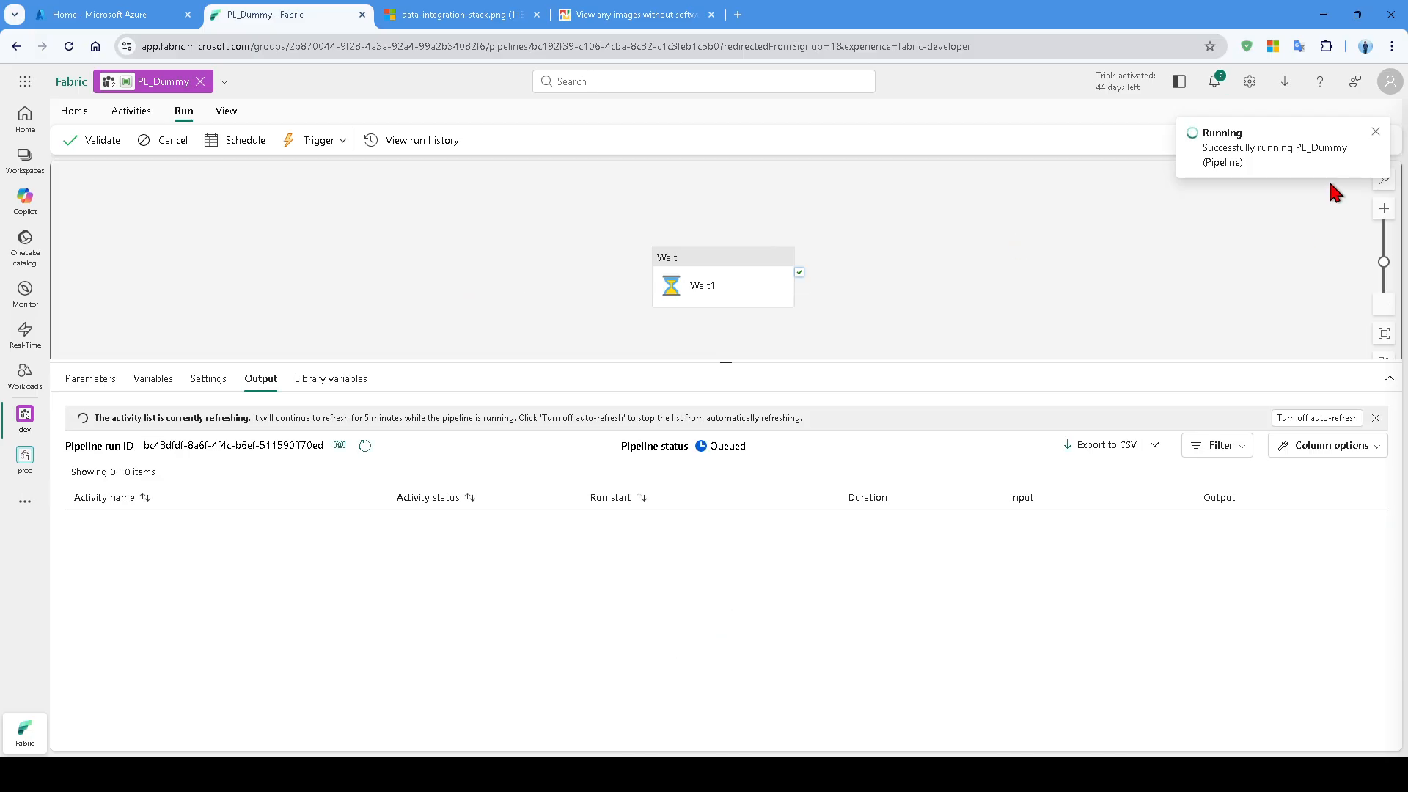
# Check parameter1's default value, refresh the new run's activity status and dismiss the run notification
pyautogui.click(87, 379)
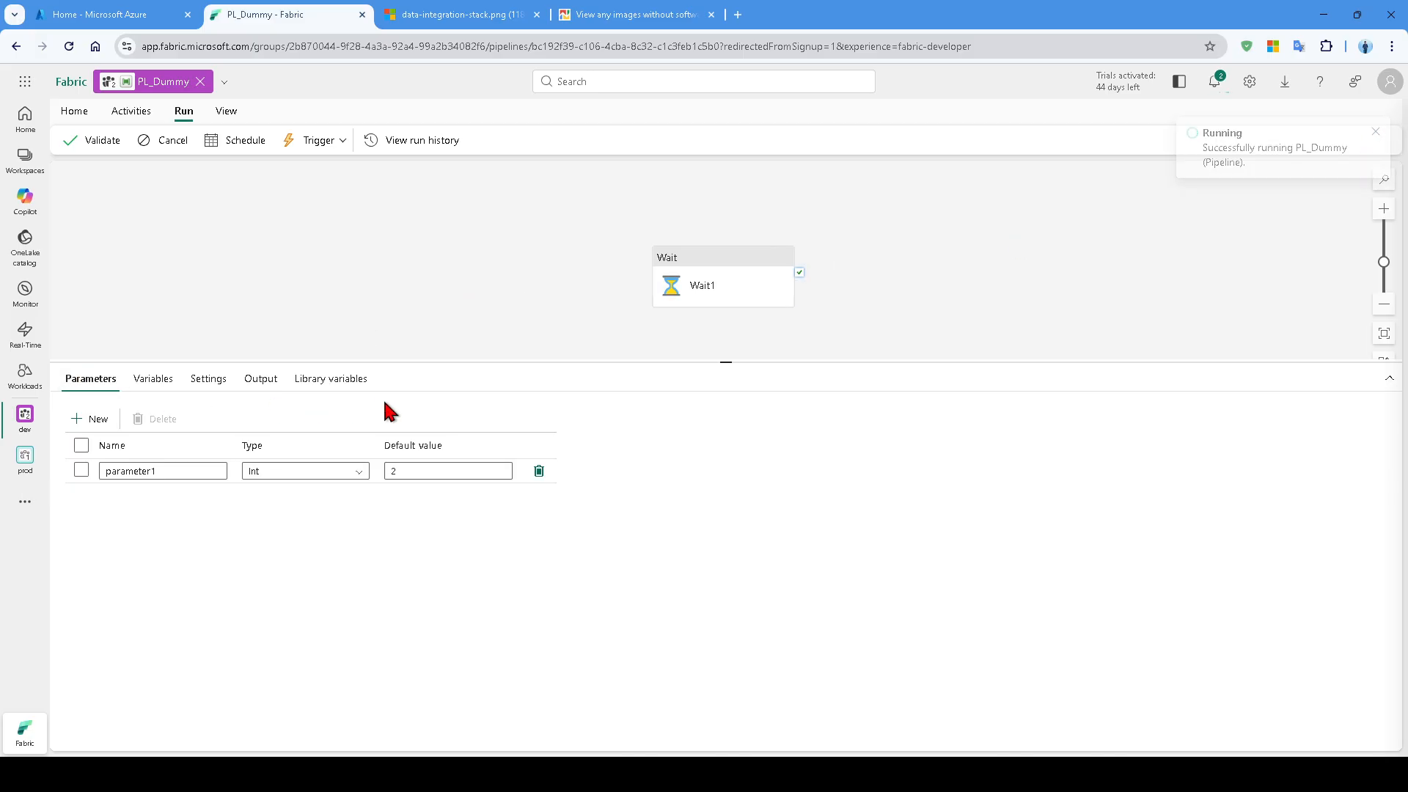
pyautogui.click(396, 466)
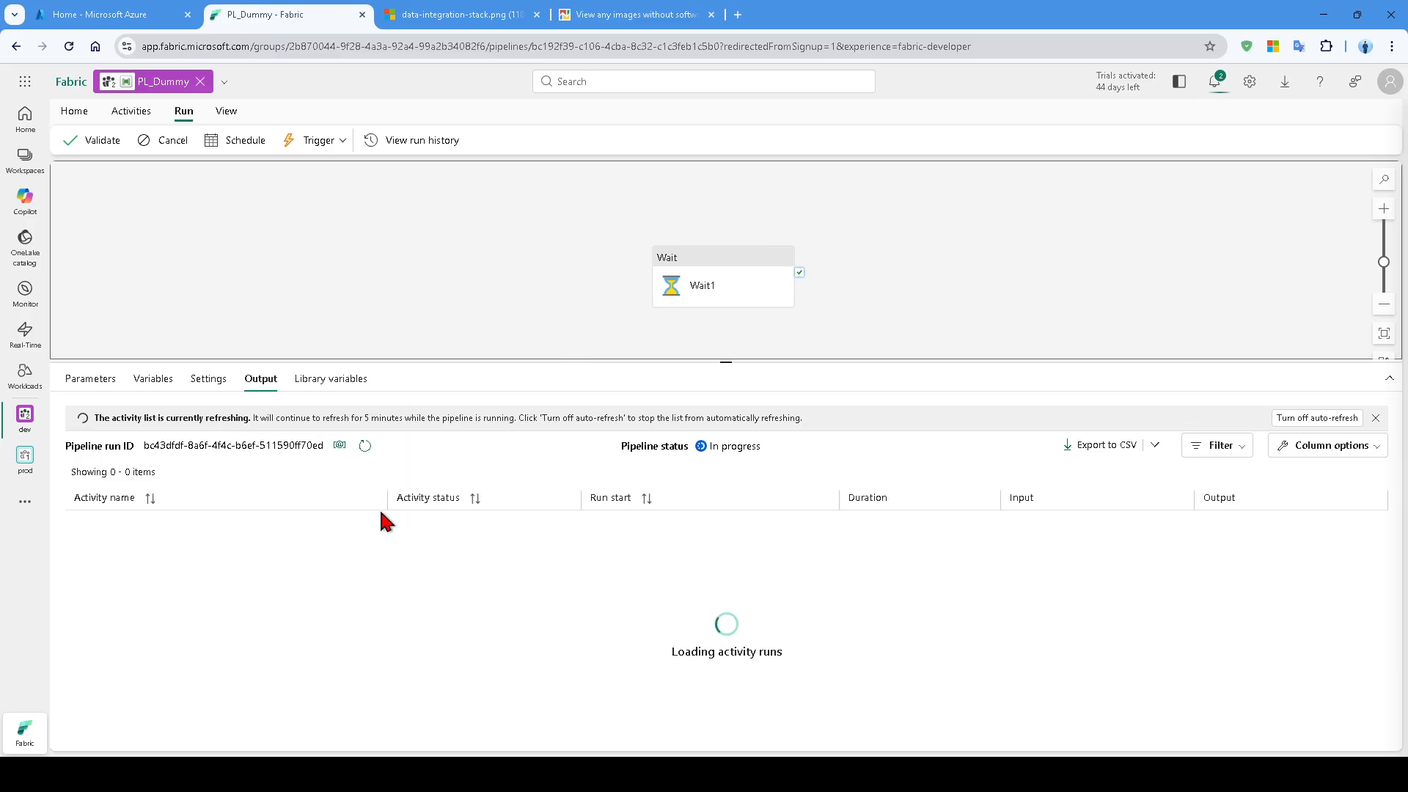
pyautogui.click(365, 445)
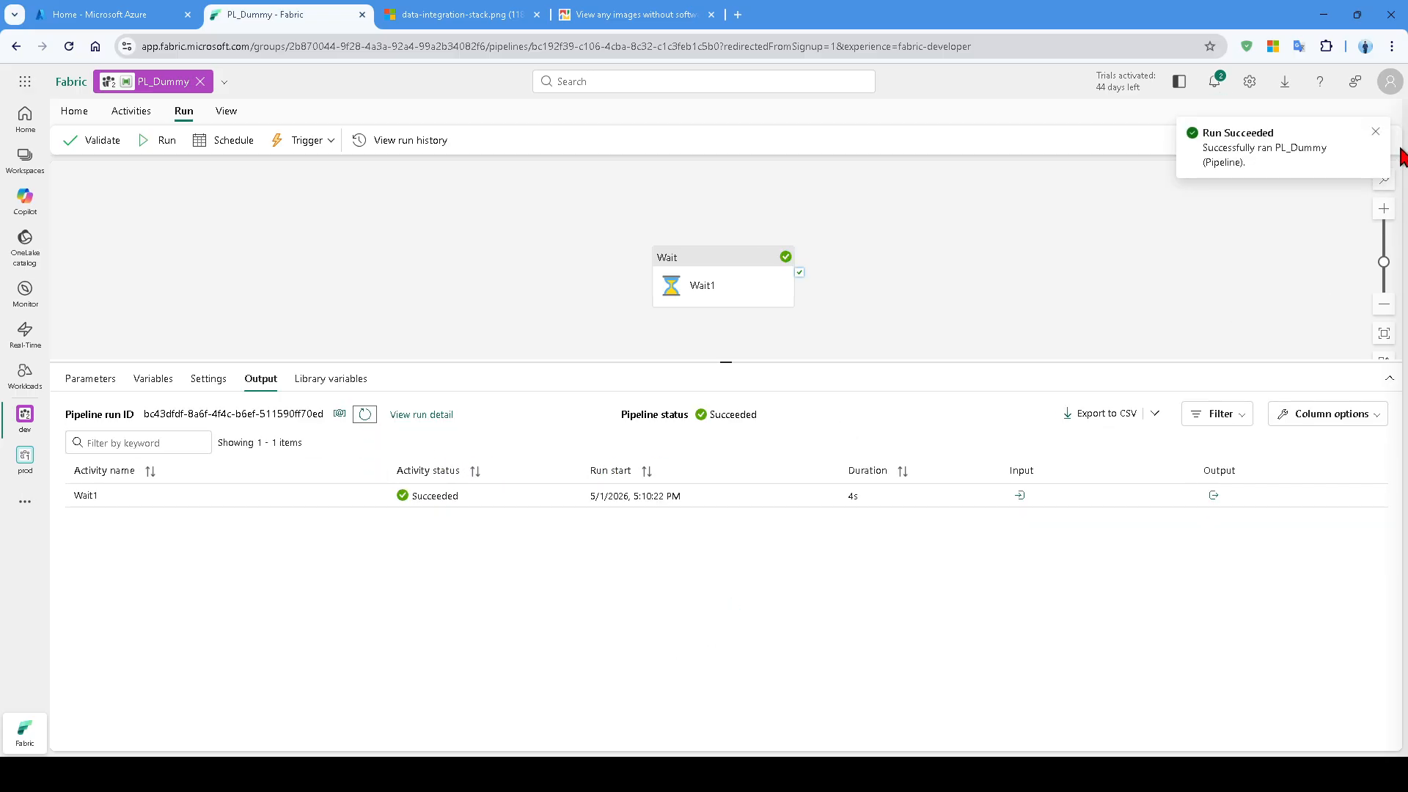
pyautogui.click(1375, 133)
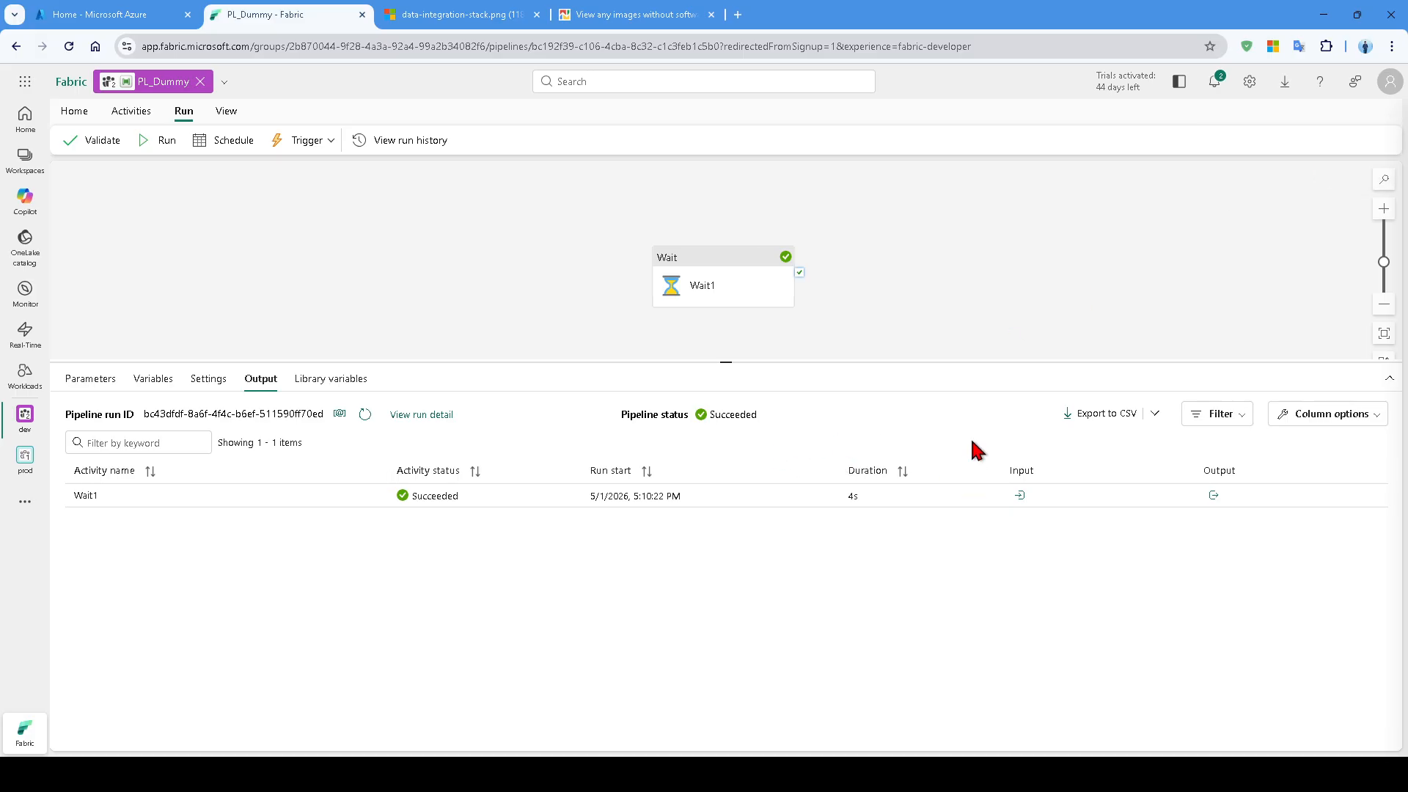
# Examine the wait time passed to Wait1 in the latest run's input details and close them
pyautogui.click(1020, 495)
pyautogui.moveTo(996, 356); pyautogui.dragTo(875, 356)
pyautogui.click(1057, 398)
pyautogui.click(1152, 290)
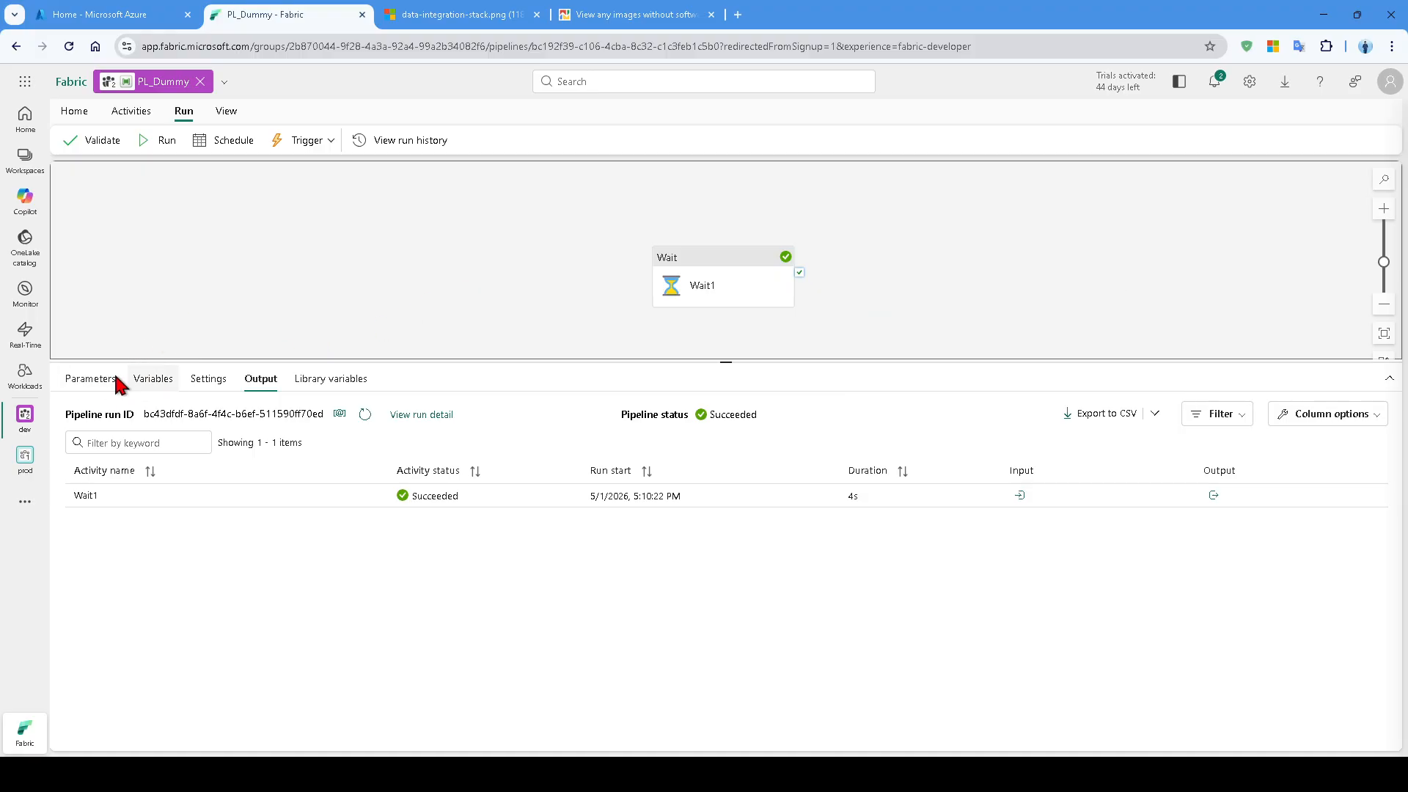
# Review the pipeline's parameters and variables, and check the wait time expression in Wait1's settings
pyautogui.click(90, 379)
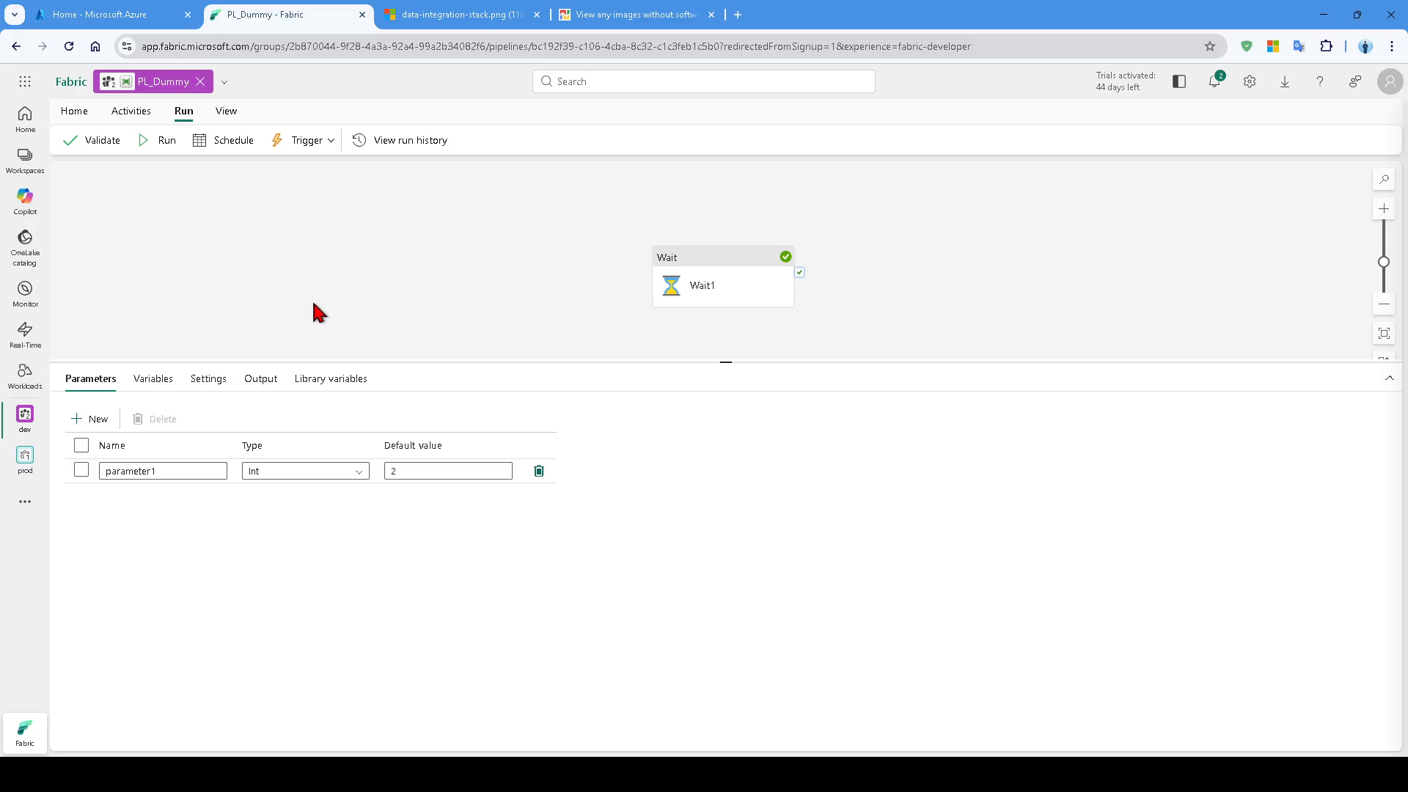
pyautogui.click(149, 387)
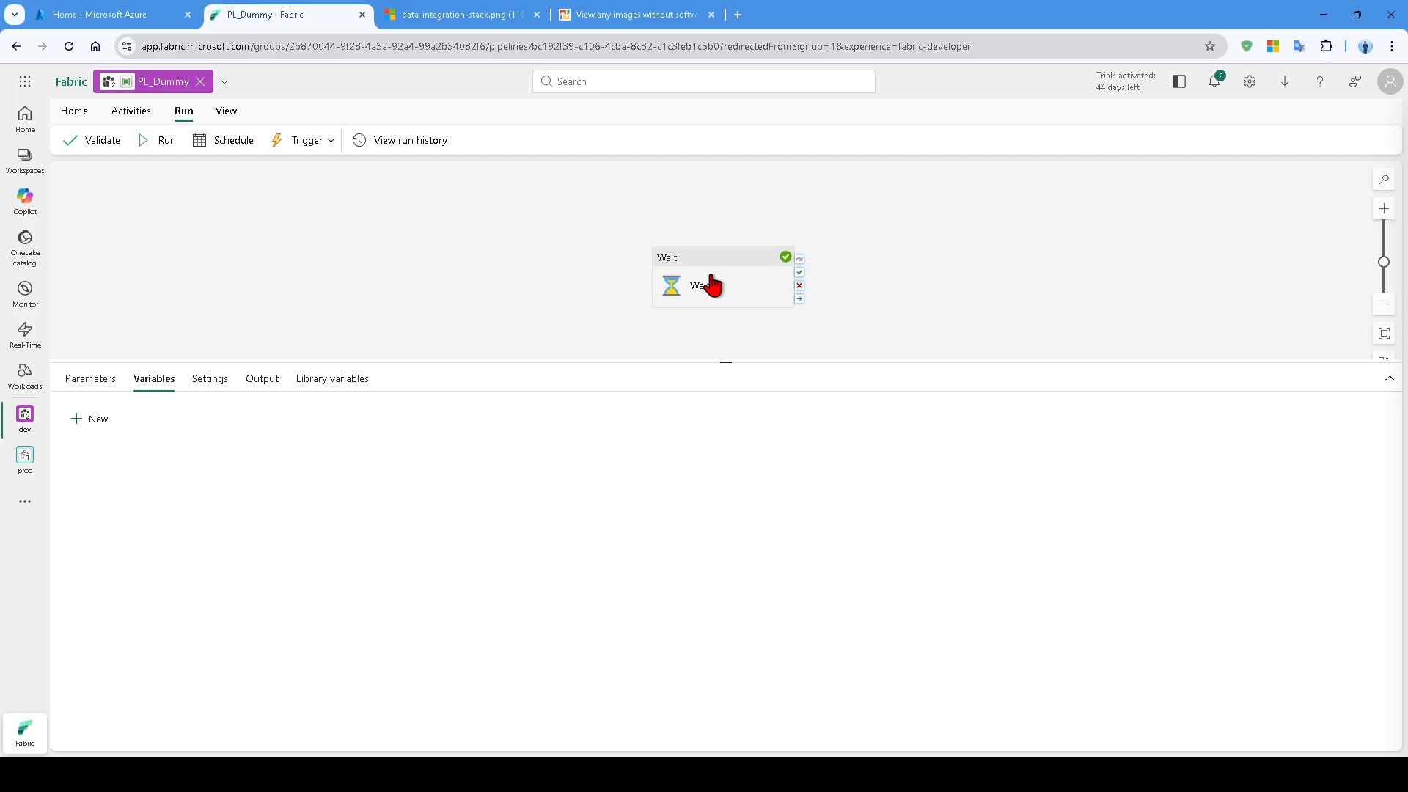
pyautogui.moveTo(722, 282); pyautogui.dragTo(612, 261)
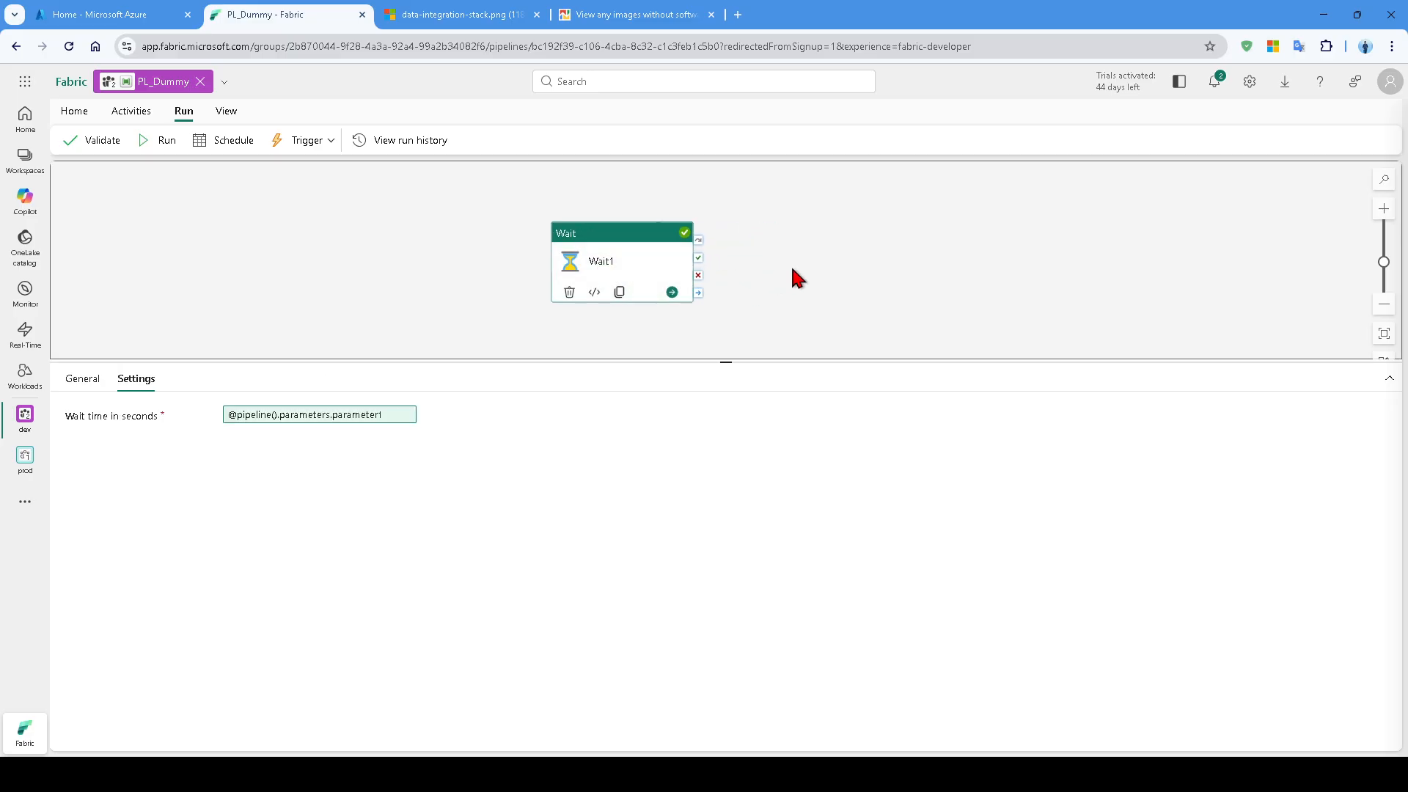
pyautogui.click(437, 305)
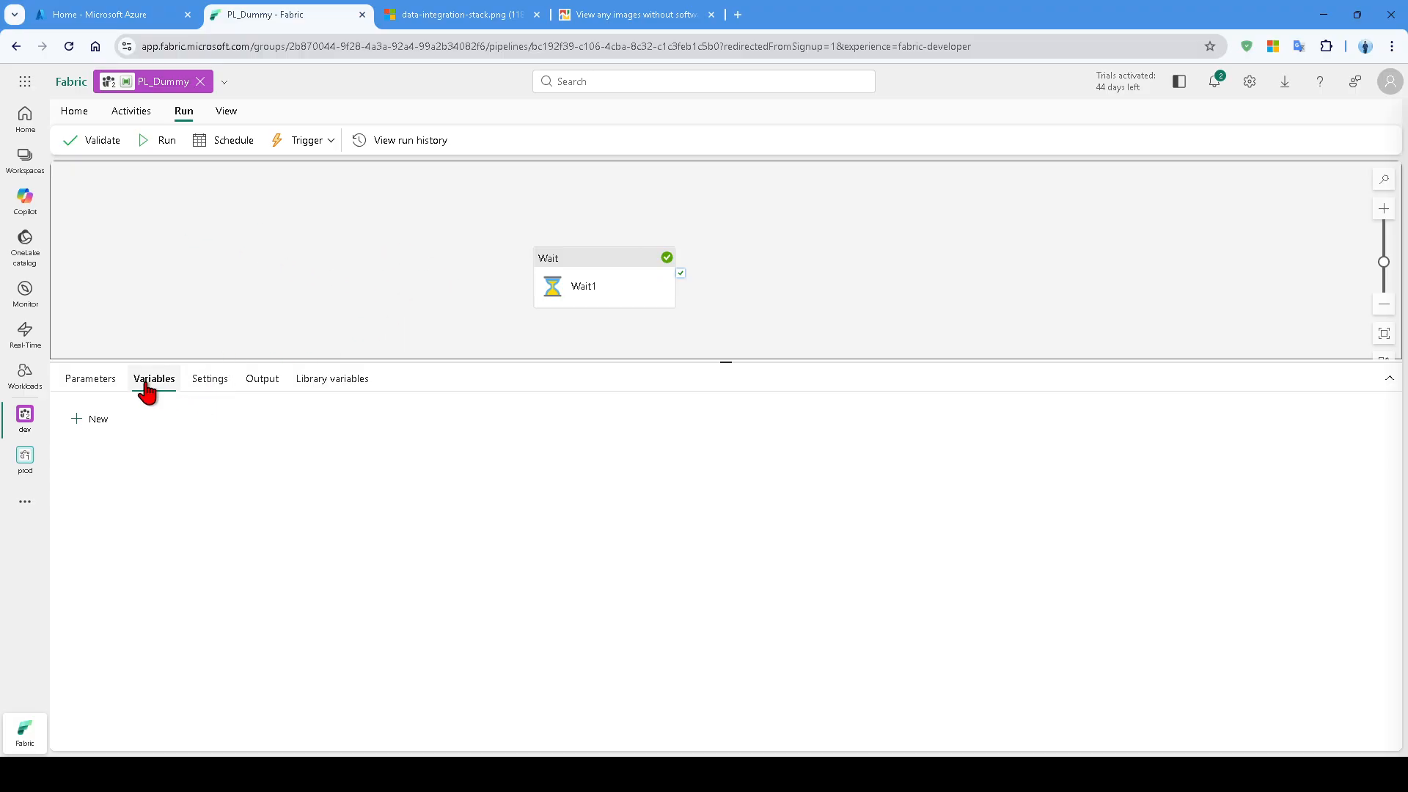
pyautogui.click(90, 380)
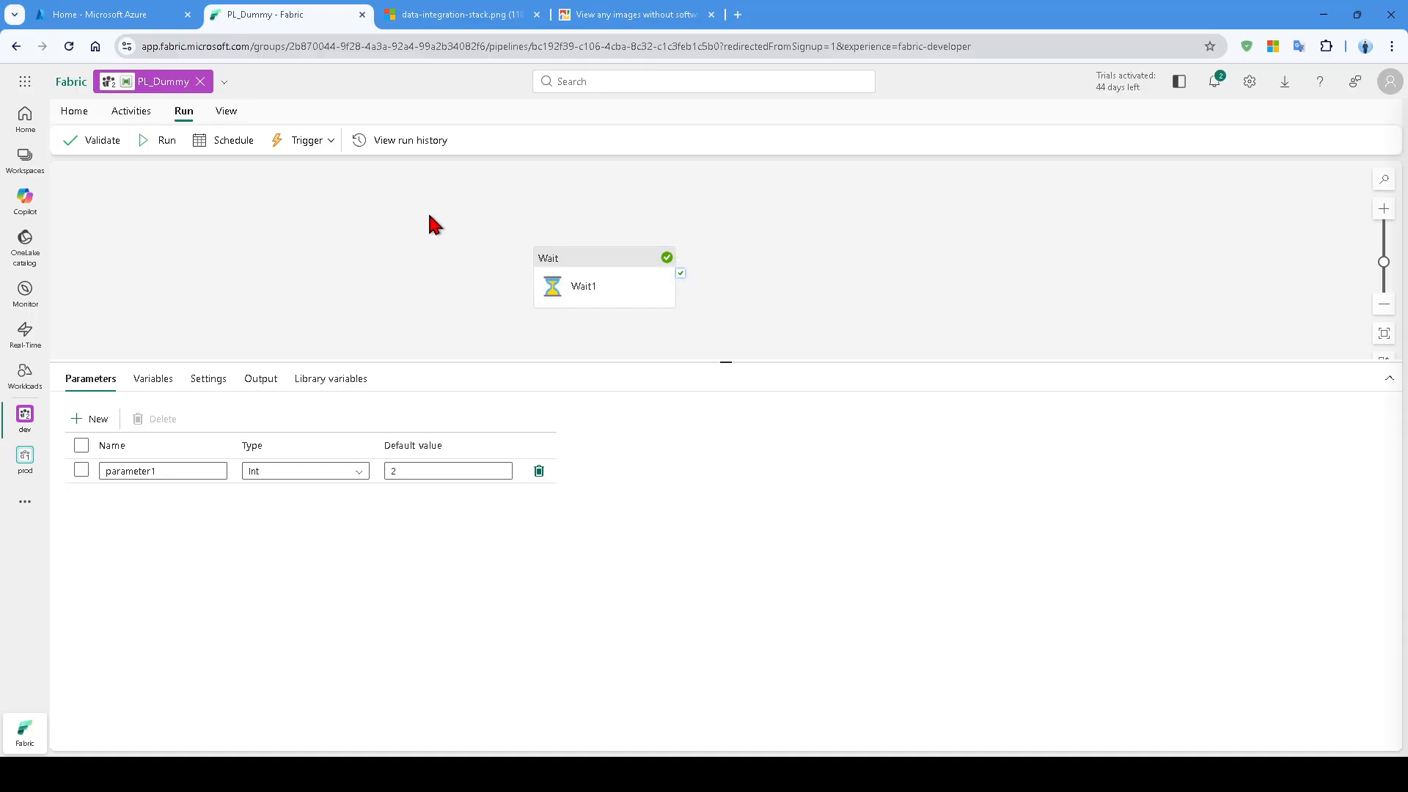
pyautogui.click(322, 291)
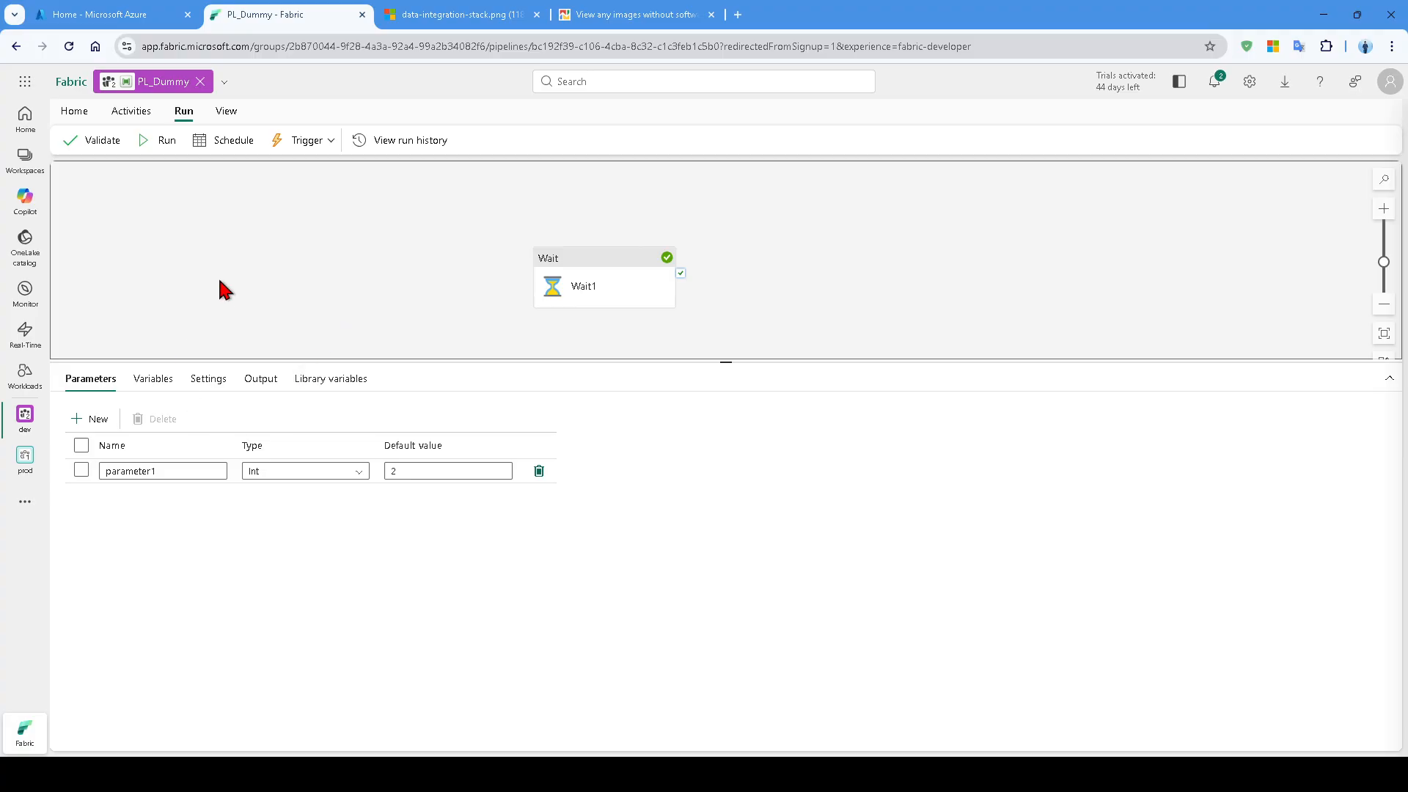
# View the activity runs across workspaces in the Monitor hub, and return to PL_Dummy to check Wait1's settings
pyautogui.click(23, 308)
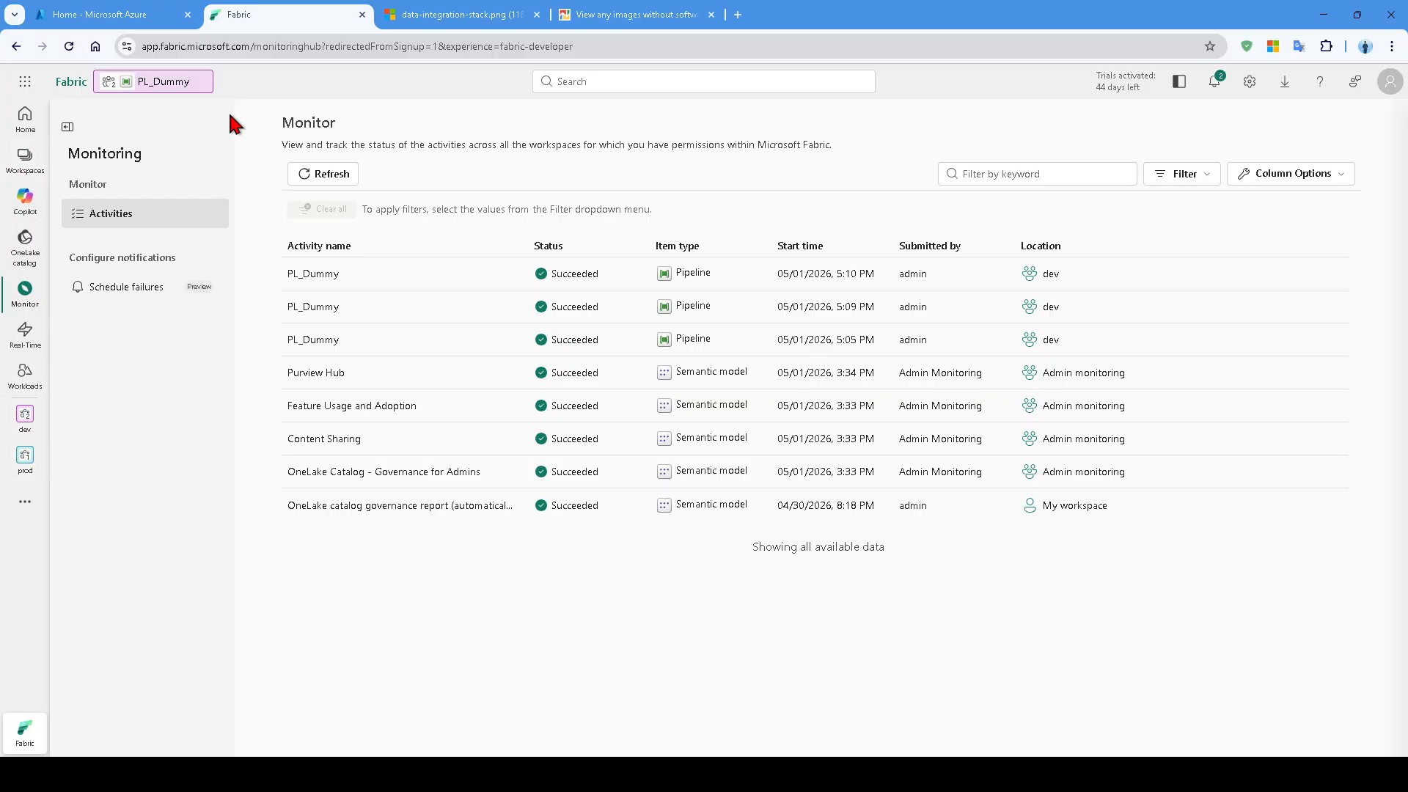
pyautogui.click(156, 83)
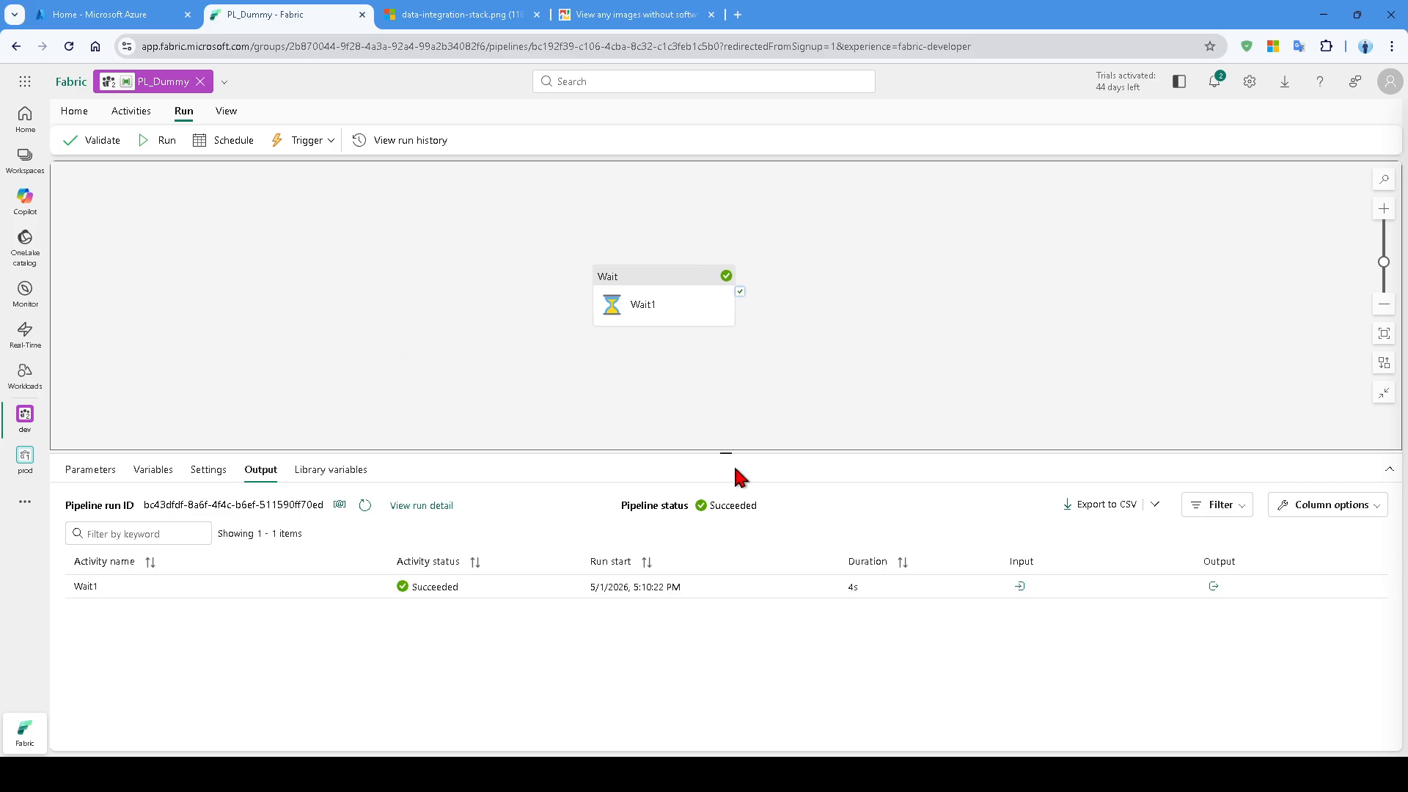
pyautogui.moveTo(724, 452); pyautogui.dragTo(727, 396)
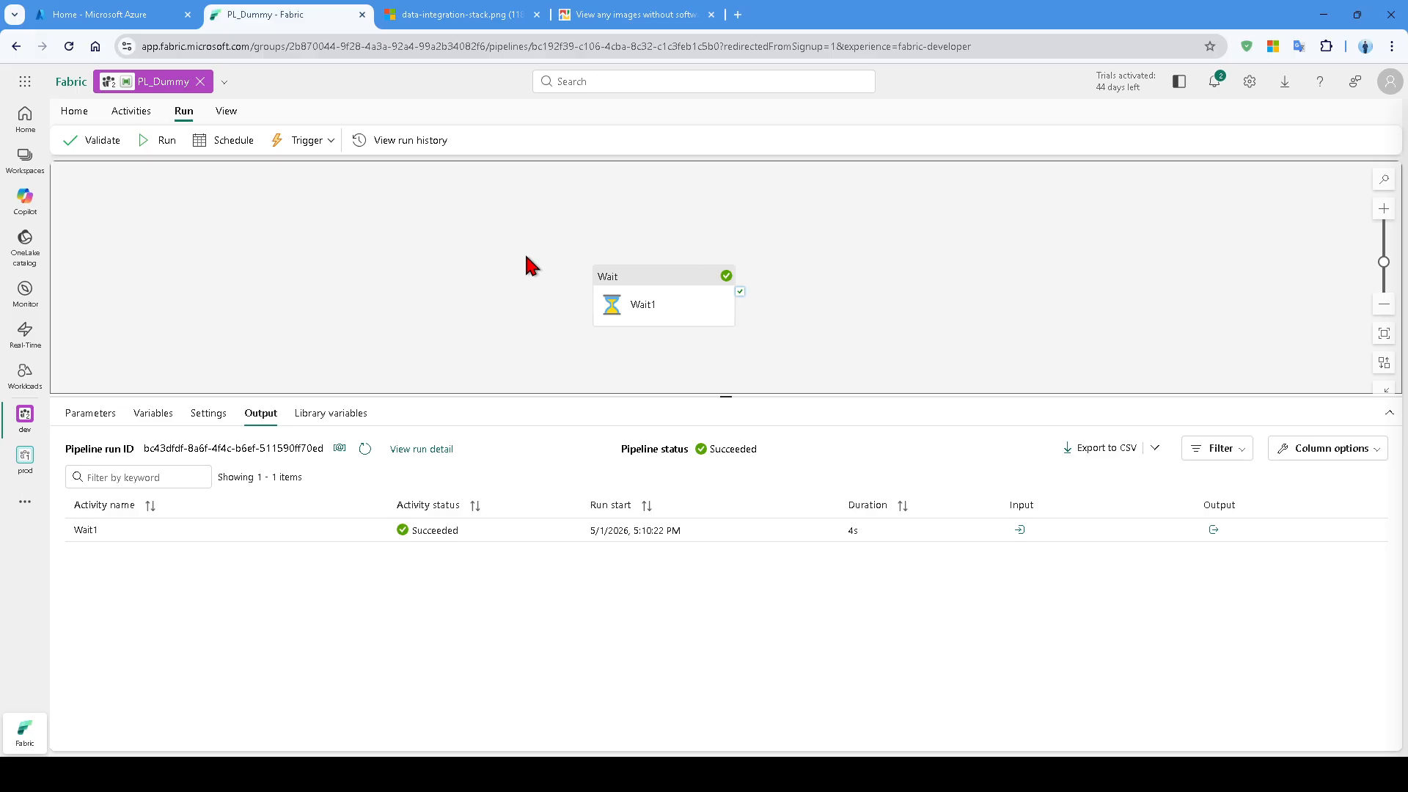
pyautogui.click(651, 278)
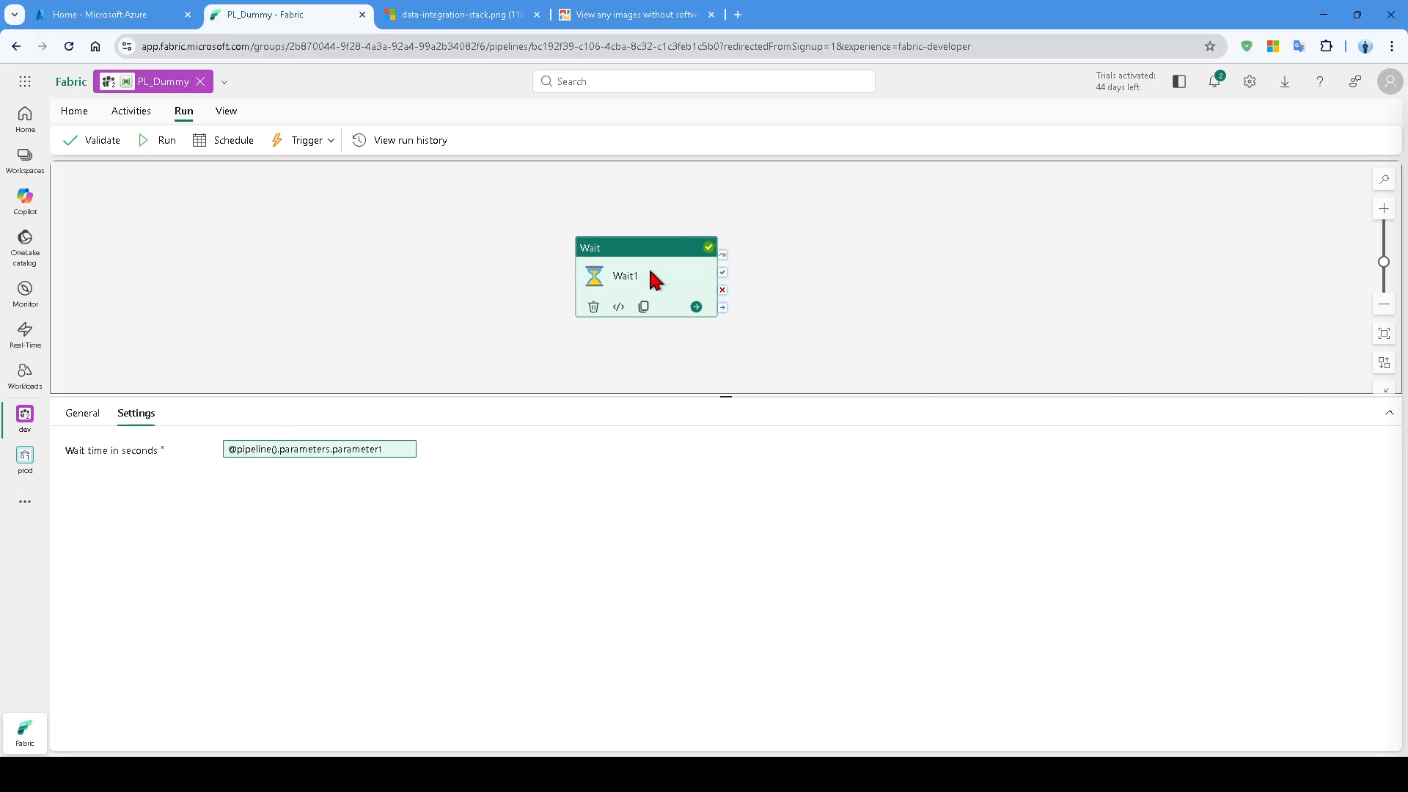
pyautogui.click(475, 255)
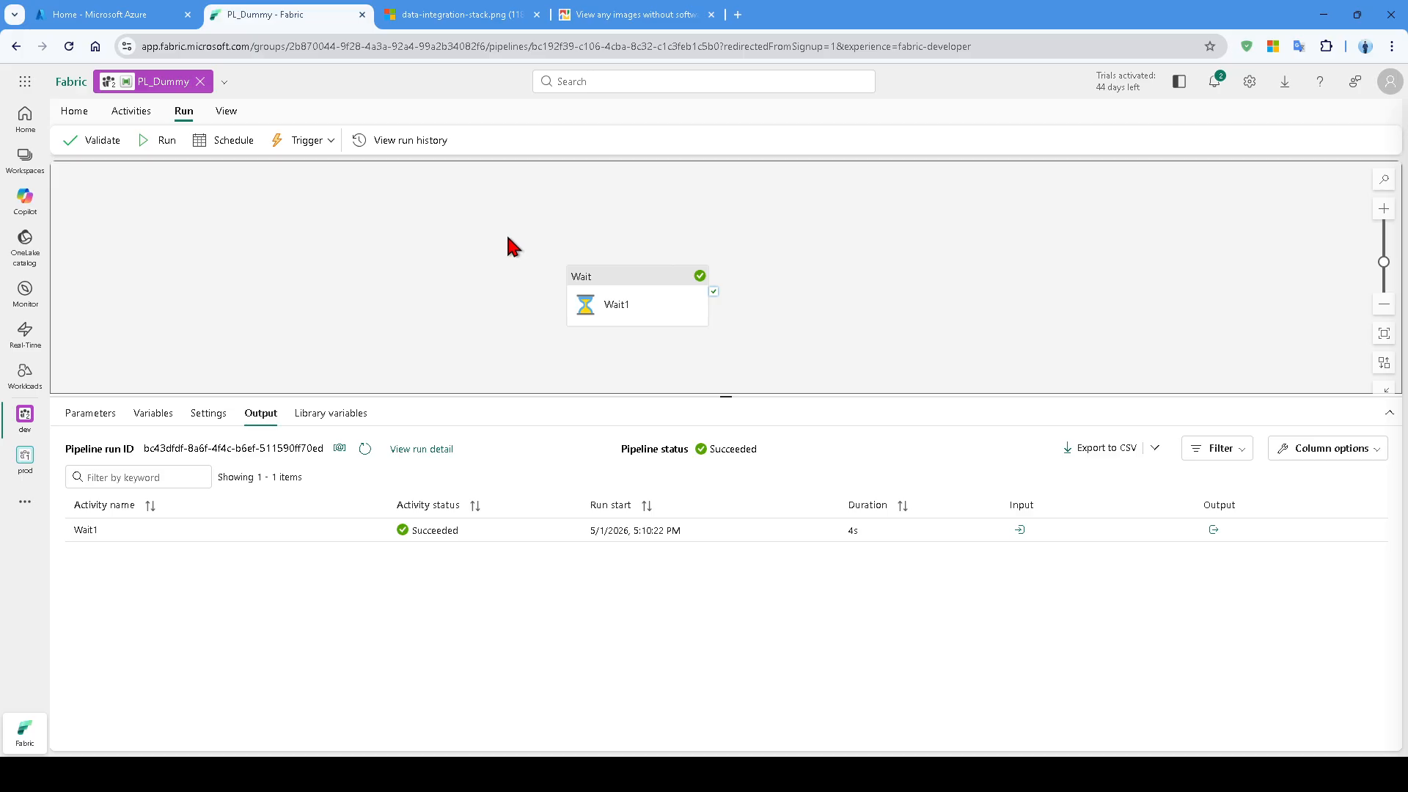
# Examine the prod workspace's Medallion task flow and return to the PL_Dummy pipeline
pyautogui.click(19, 492)
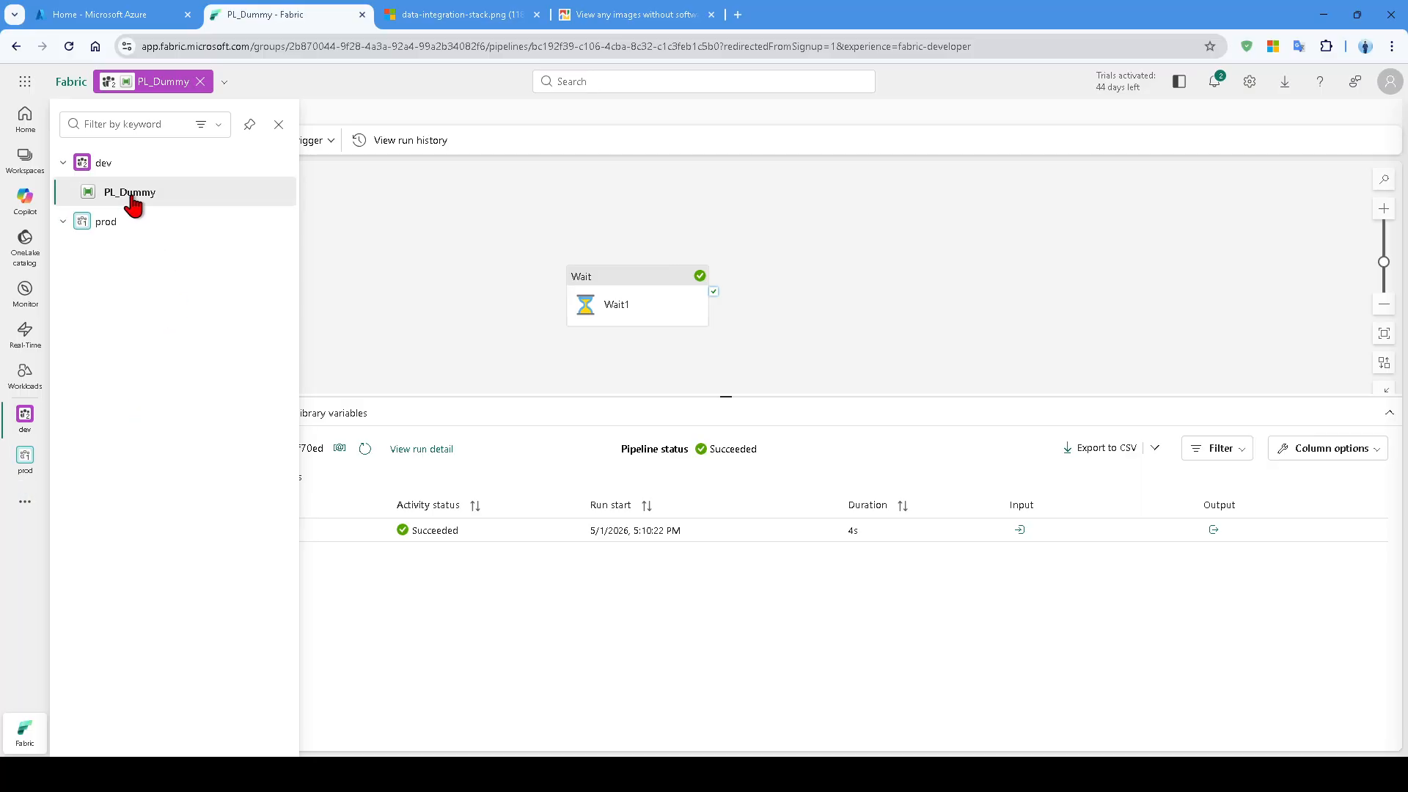
pyautogui.click(126, 226)
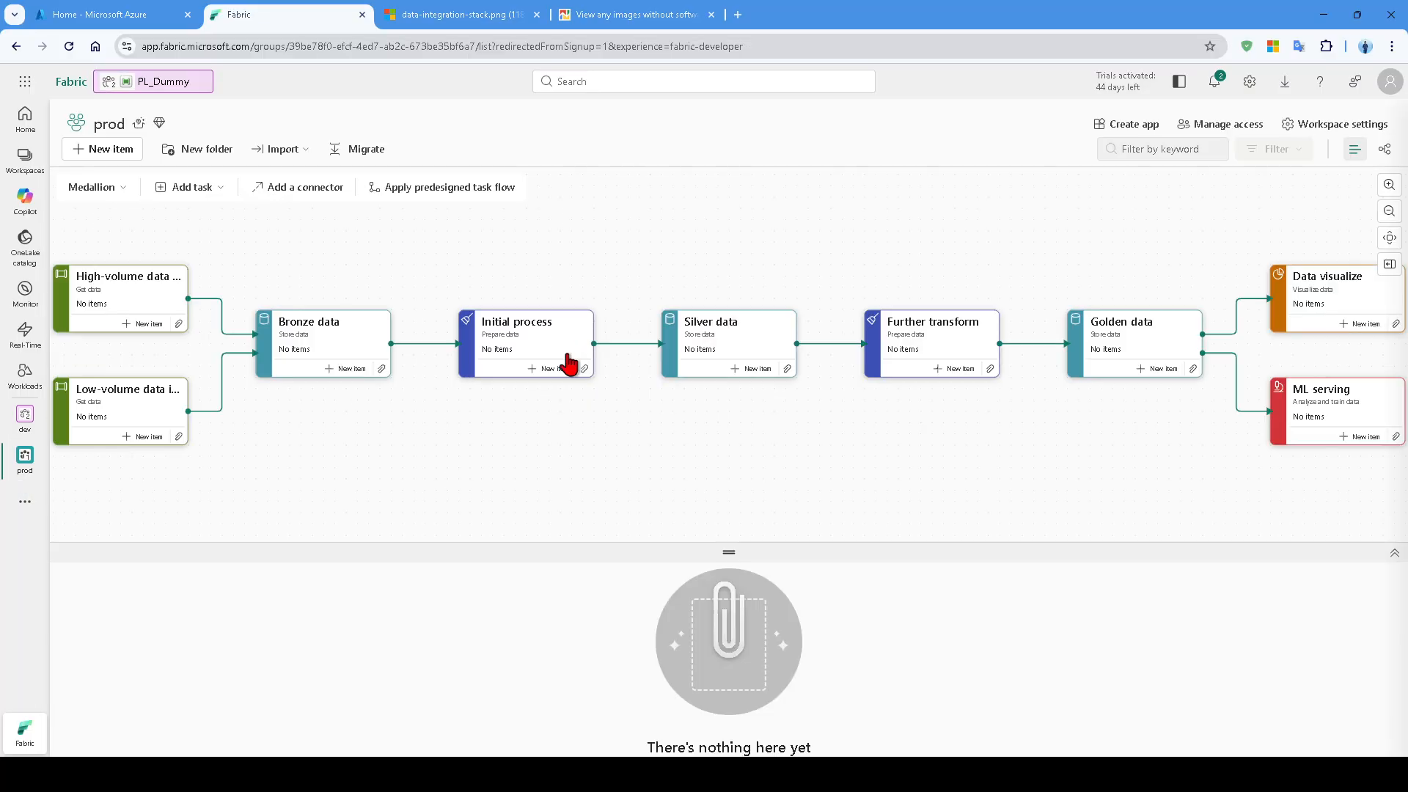
pyautogui.click(1389, 211)
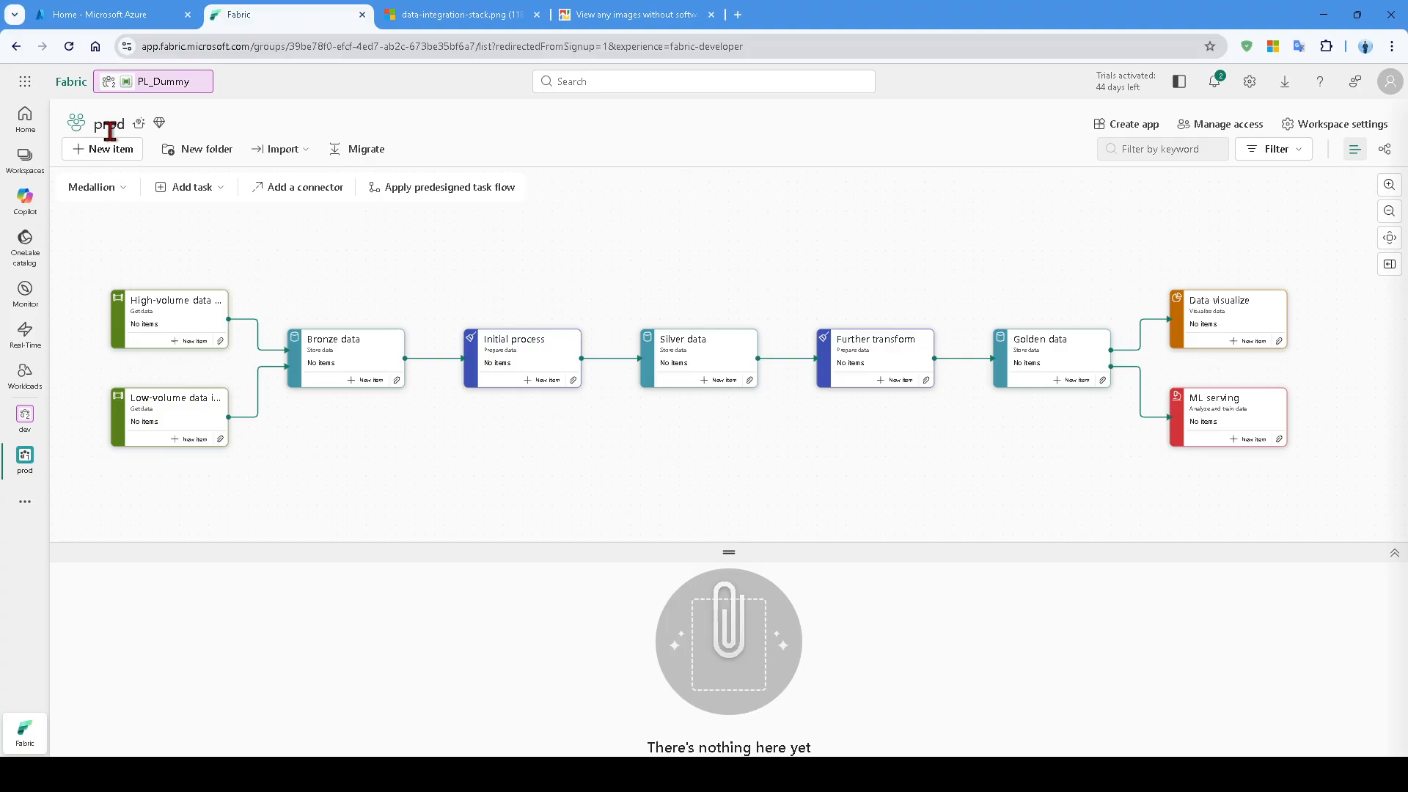
pyautogui.click(154, 82)
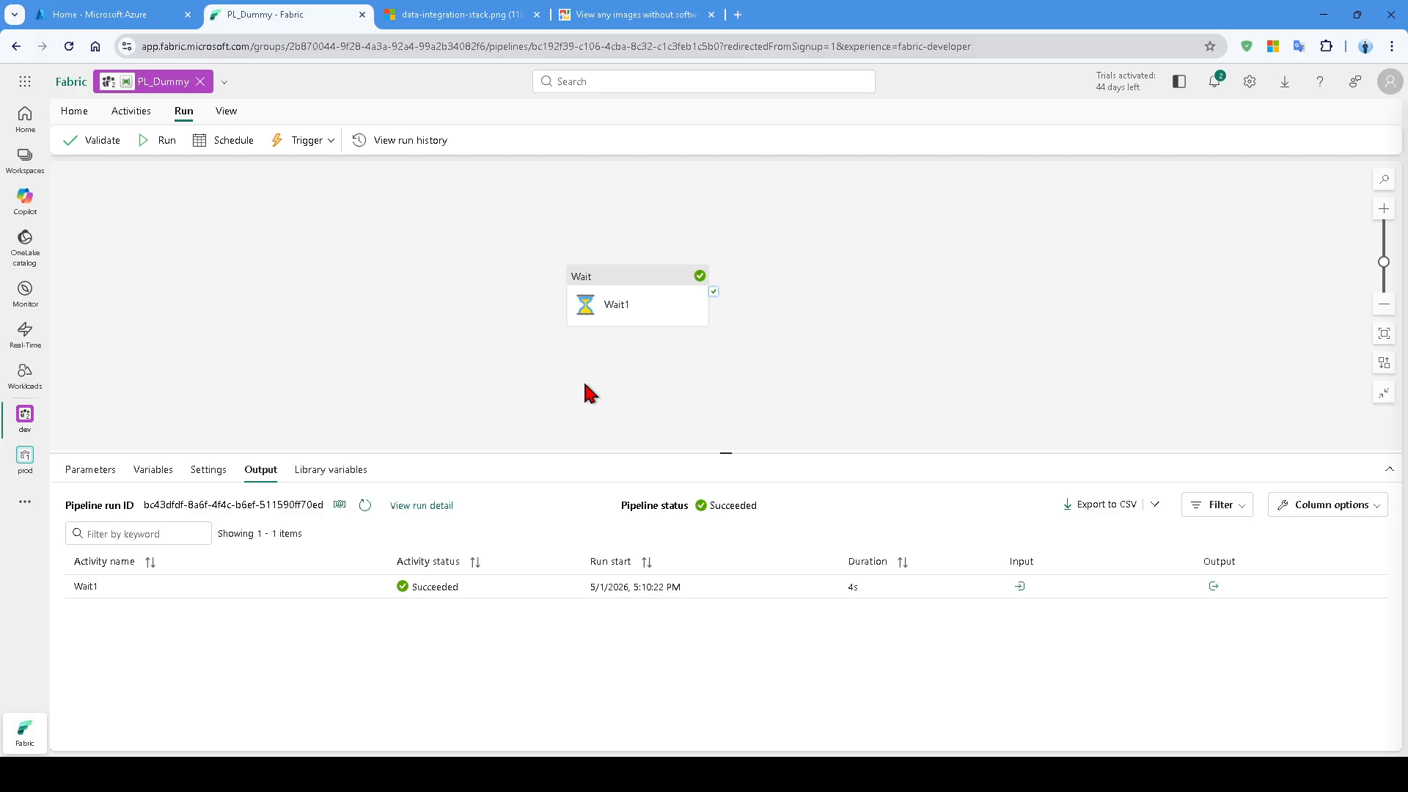
pyautogui.moveTo(642, 390); pyautogui.dragTo(667, 392)
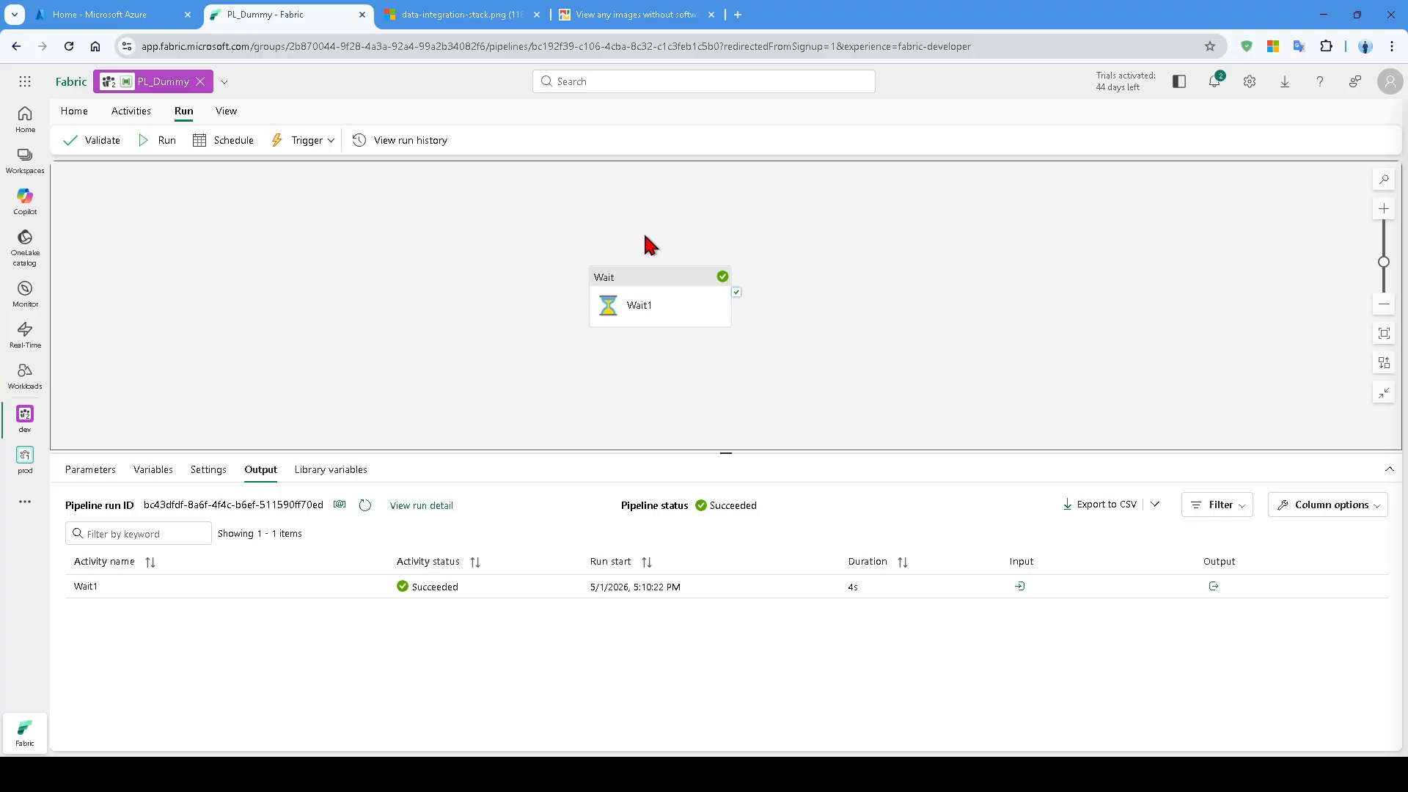
# Review parameter1's name, type and default value in the pipeline's parameters
pyautogui.click(72, 469)
pyautogui.moveTo(115, 562); pyautogui.dragTo(196, 614)
pyautogui.click(194, 612)
pyautogui.moveTo(165, 539); pyautogui.dragTo(153, 568)
pyautogui.click(223, 614)
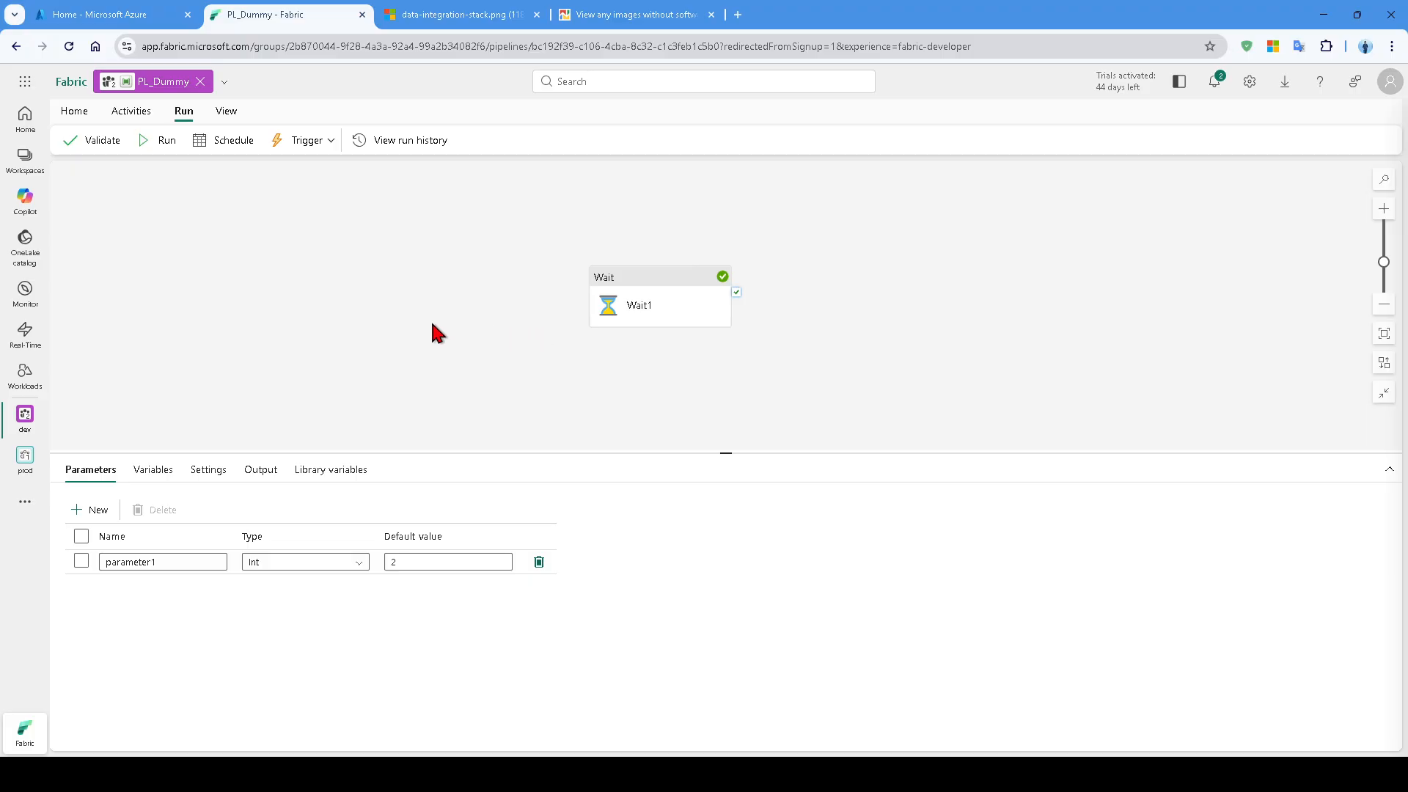
pyautogui.moveTo(506, 374); pyautogui.dragTo(374, 365)
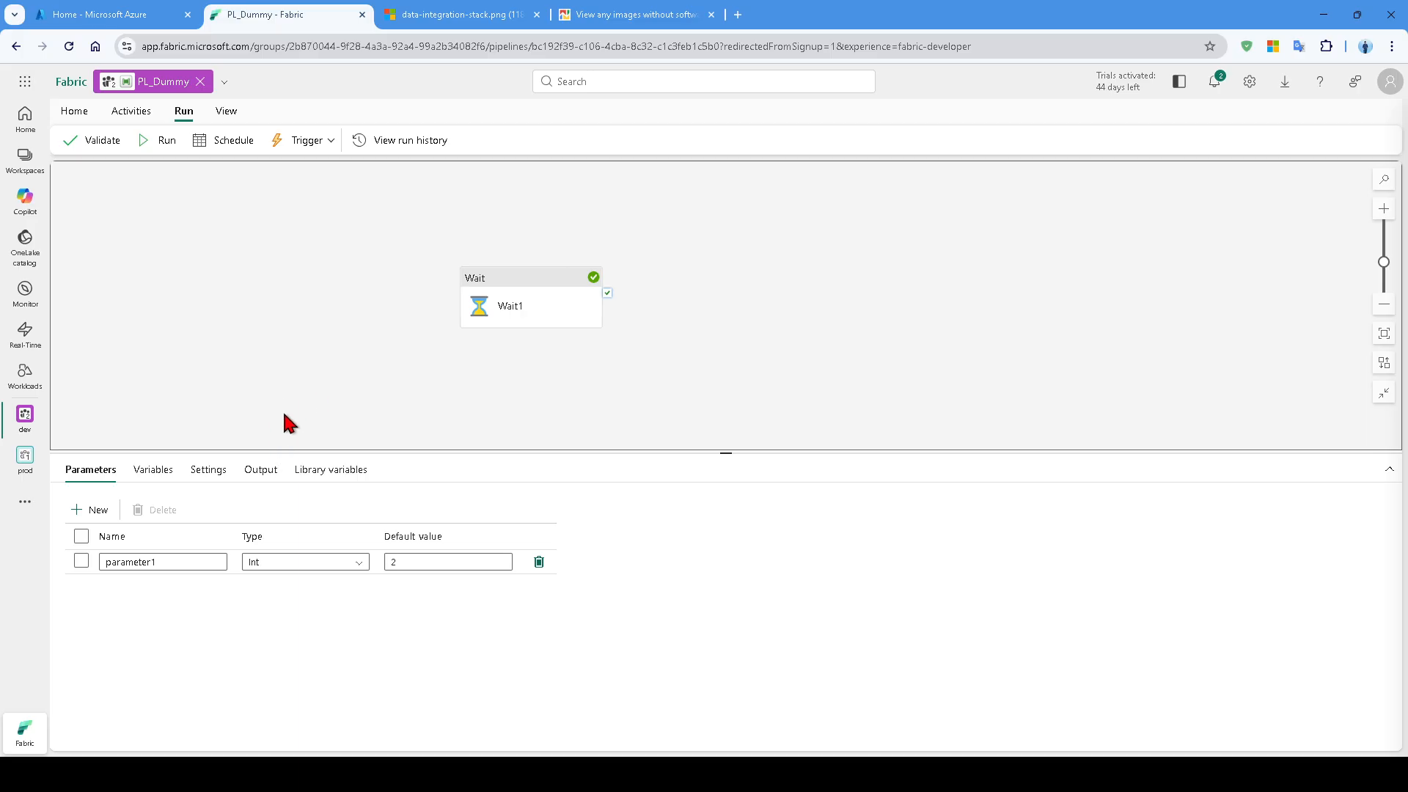
pyautogui.moveTo(324, 391); pyautogui.dragTo(303, 394)
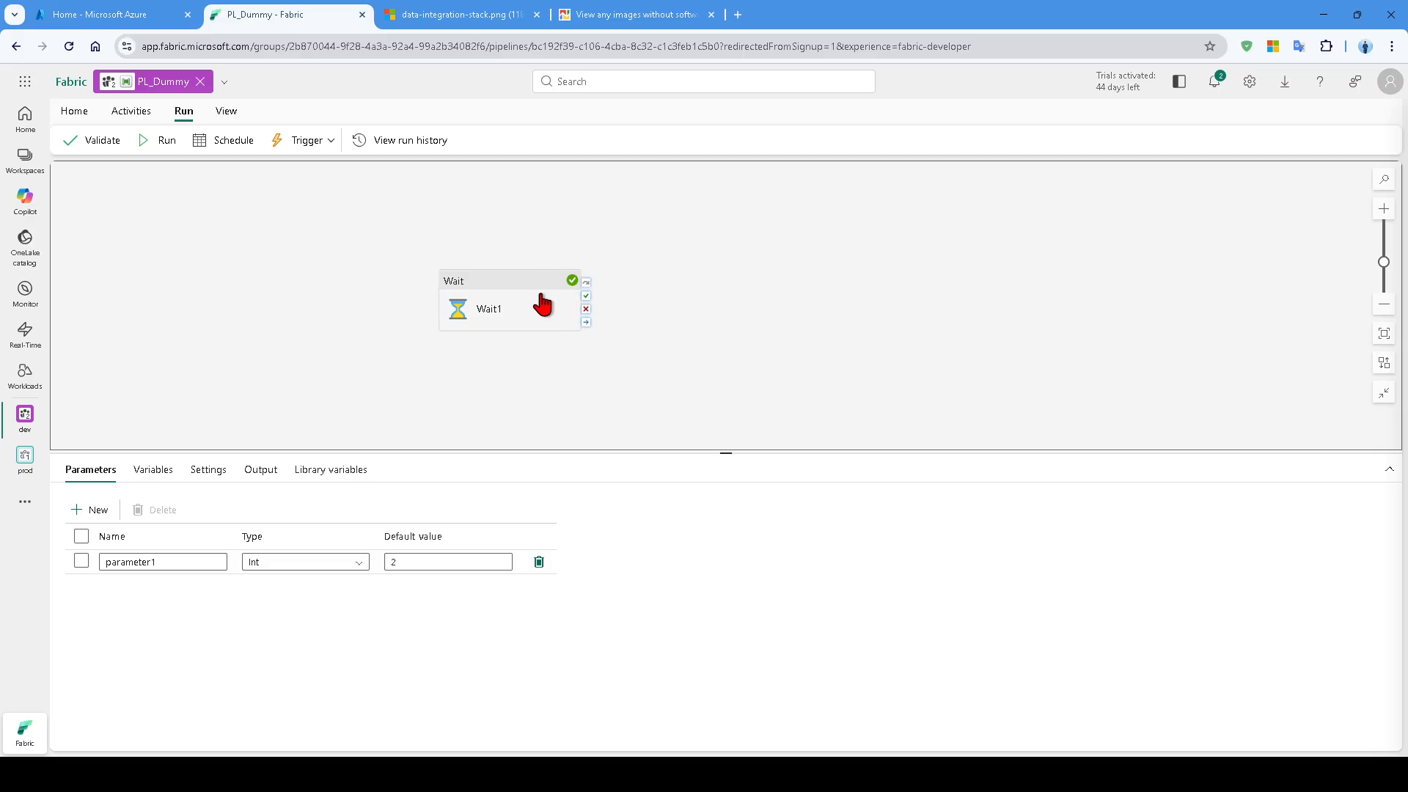
# Check the Monitor hub and the open workspaces' item list again, and return to PL_Dummy
pyautogui.click(25, 294)
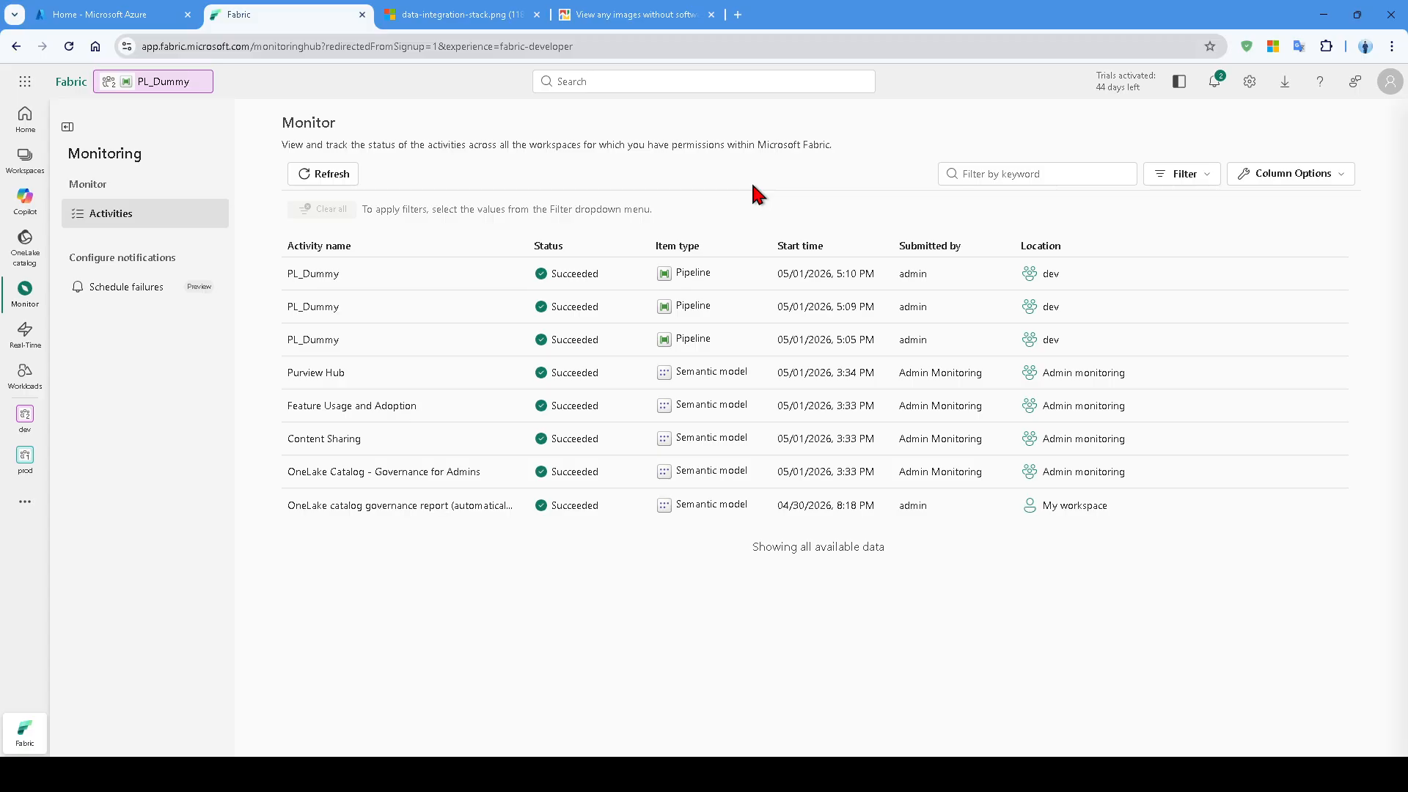
pyautogui.click(24, 458)
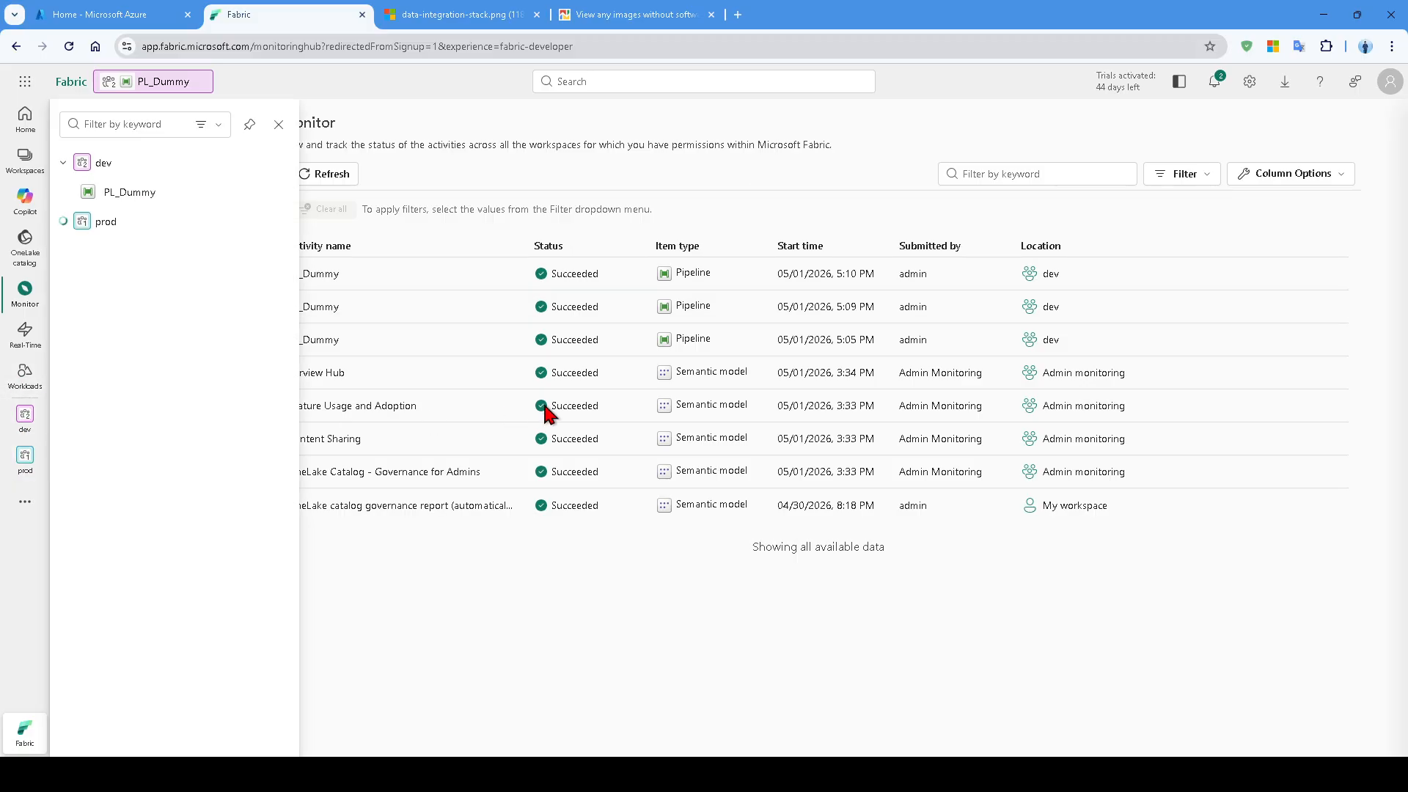
pyautogui.click(145, 85)
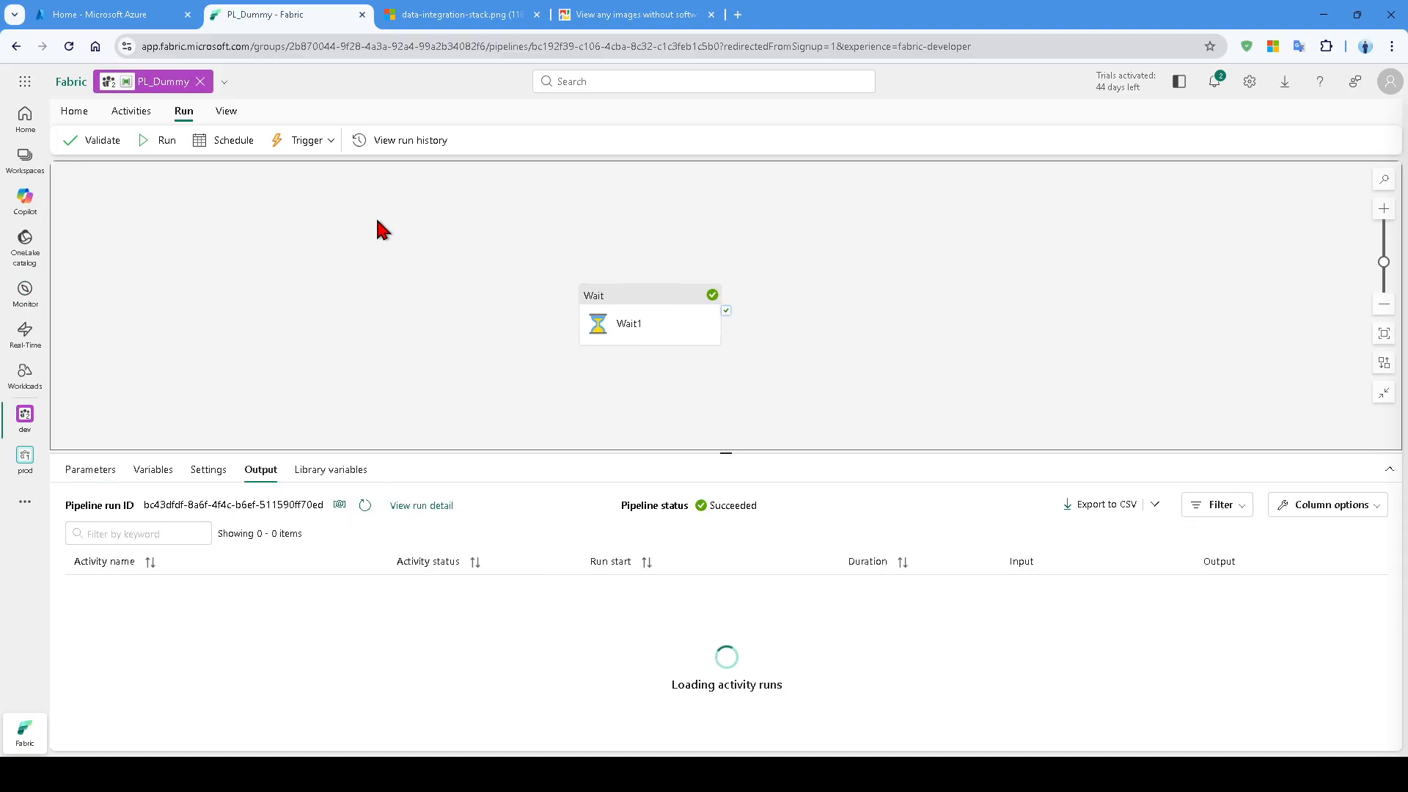
# Look through the pipeline's command sets and validate PL_Dummy for errors
pyautogui.click(128, 113)
pyautogui.click(74, 111)
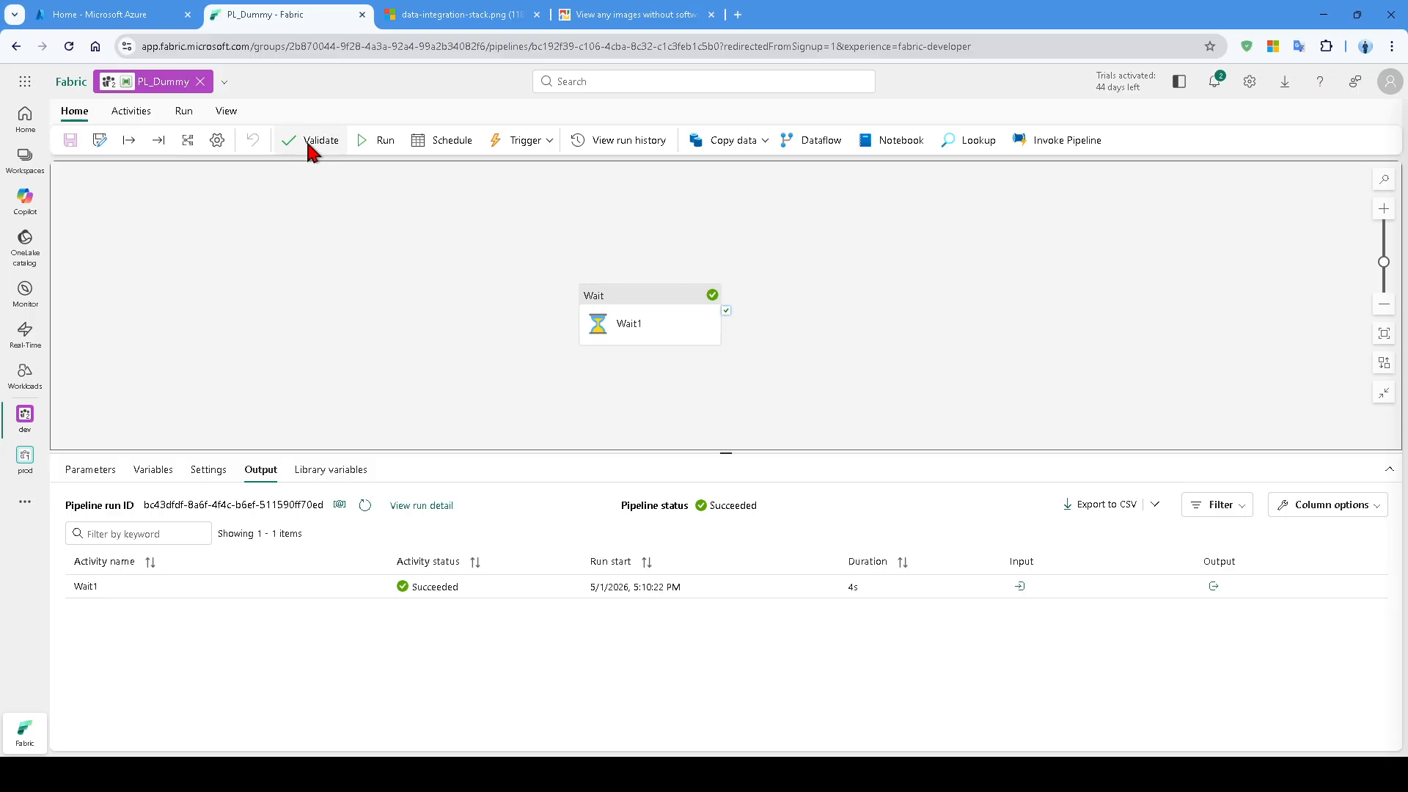
pyautogui.click(176, 110)
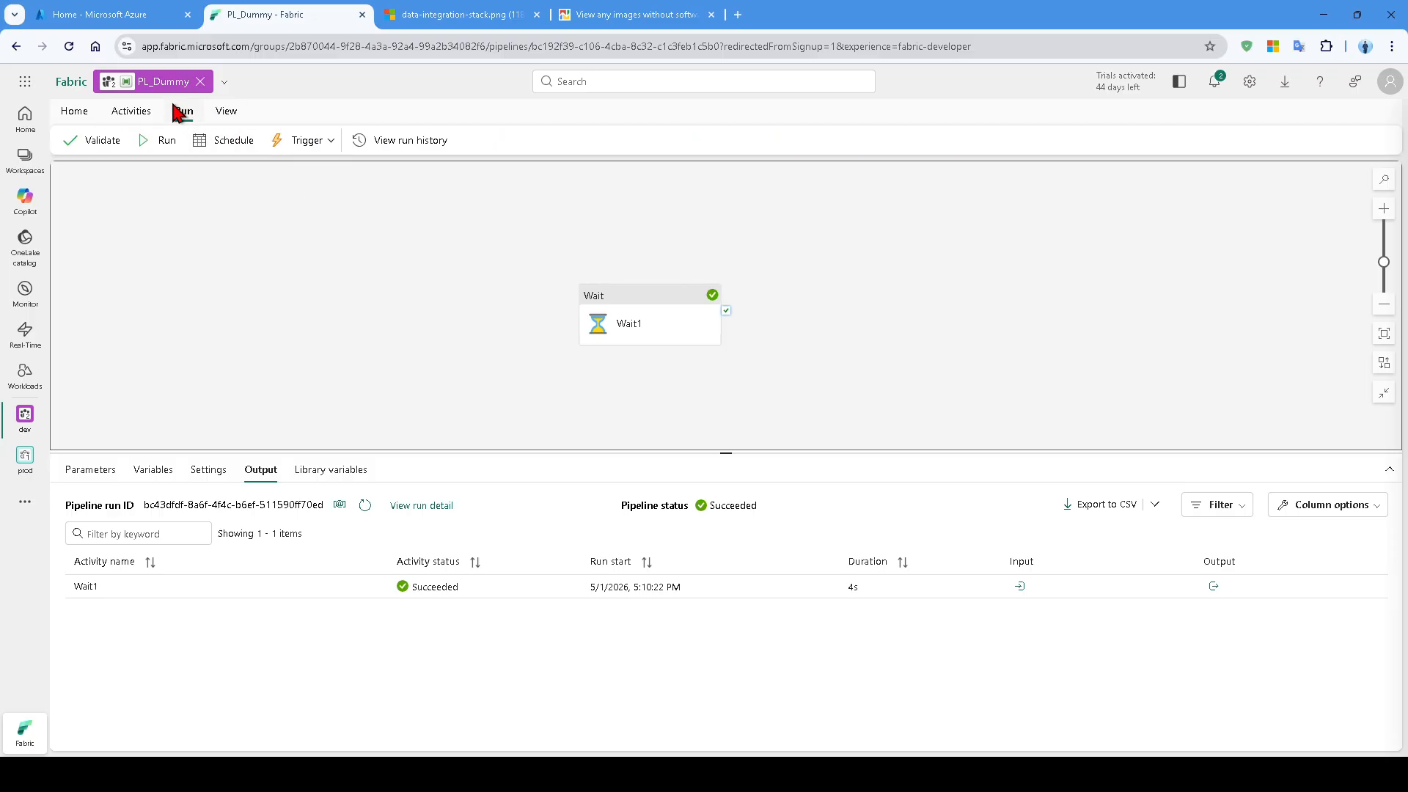
pyautogui.click(64, 112)
pyautogui.click(302, 135)
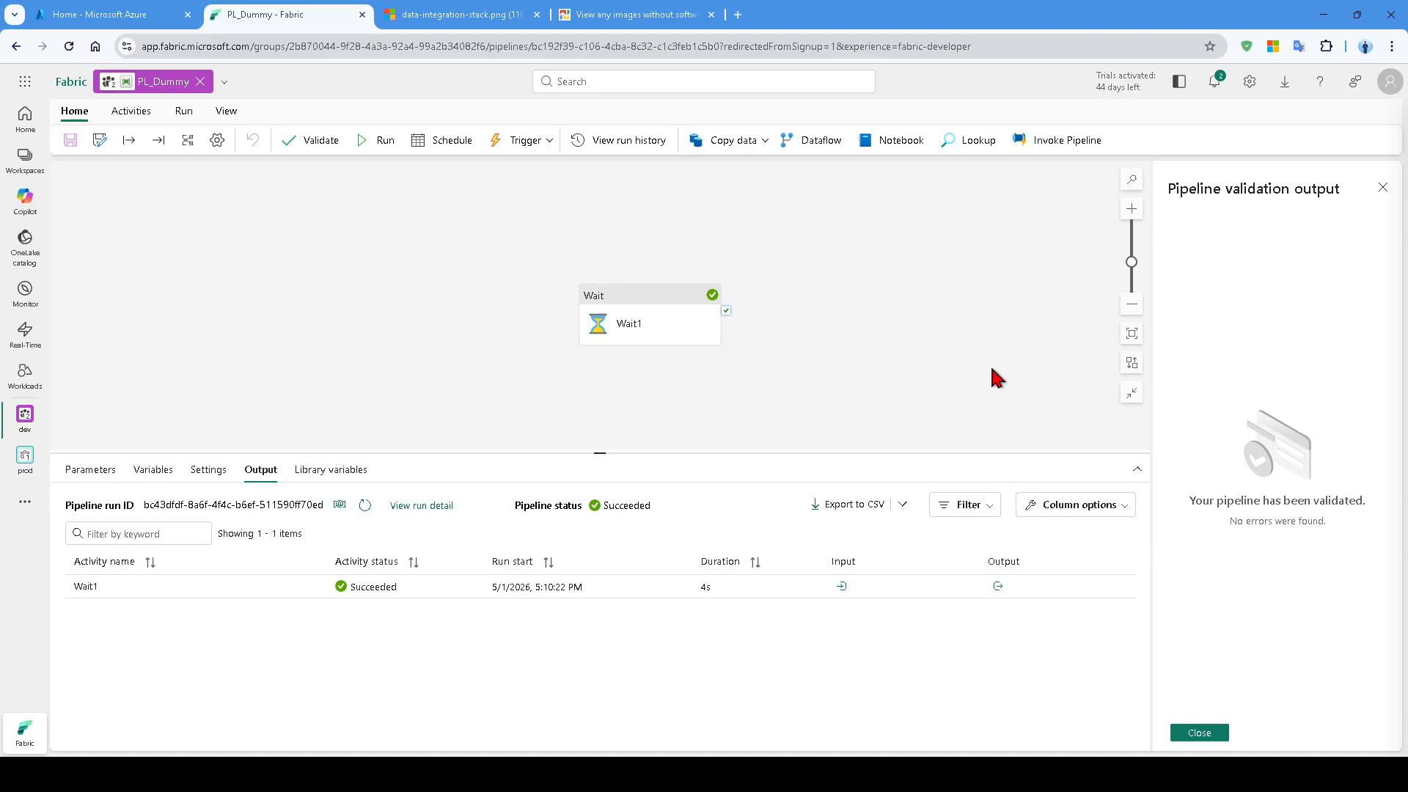
# Replace the Wait1 activity's dynamic wait time with a fixed value of 0 seconds
pyautogui.click(1381, 190)
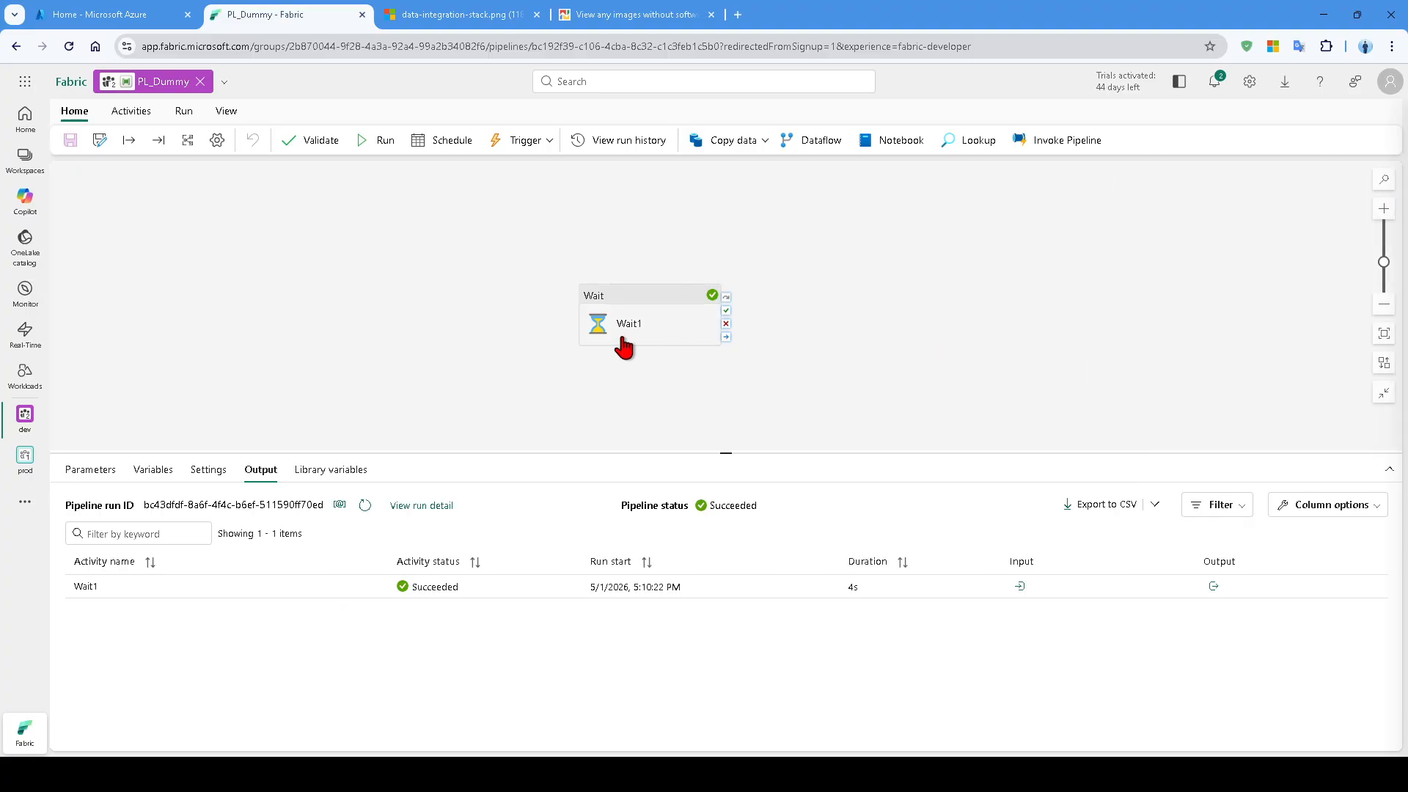
pyautogui.click(625, 305)
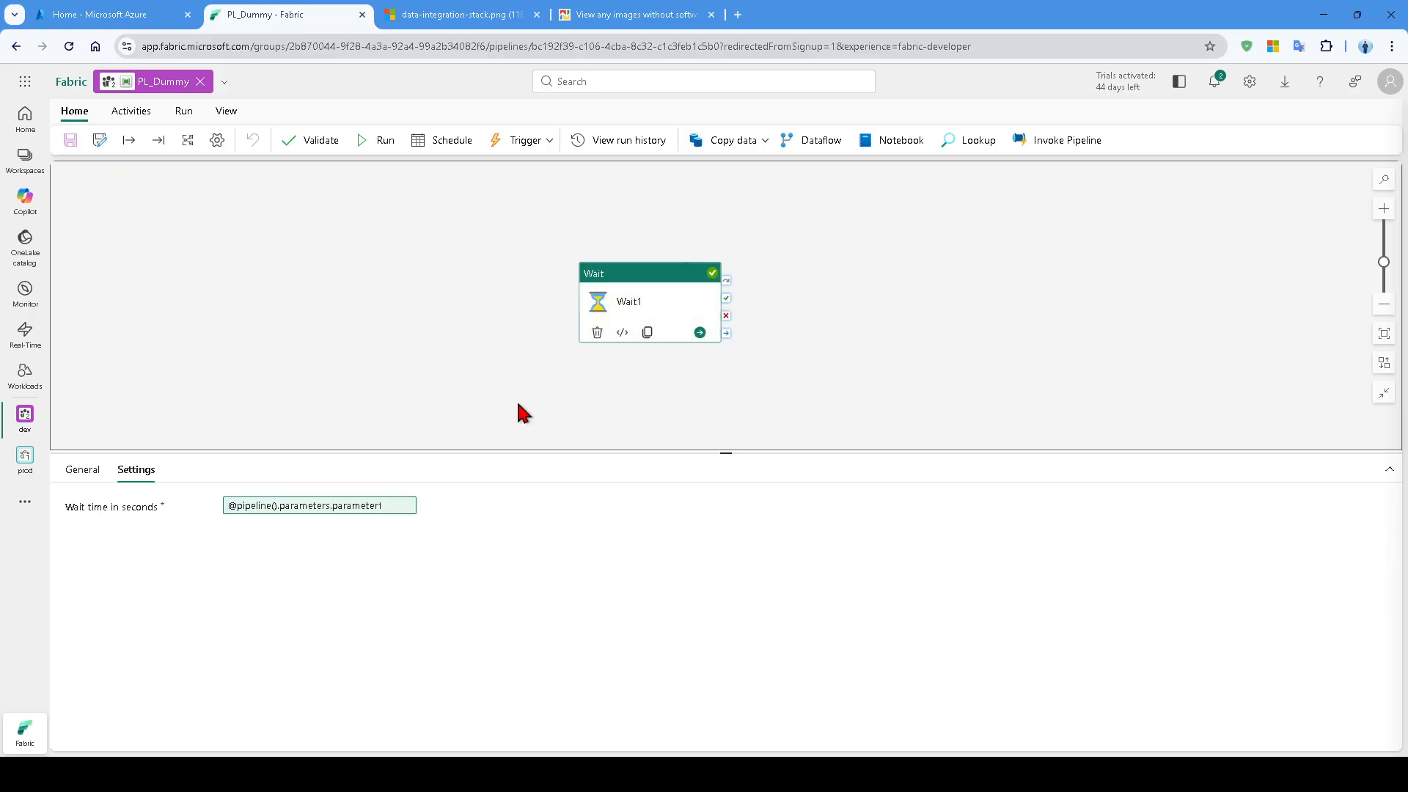
pyautogui.click(407, 506)
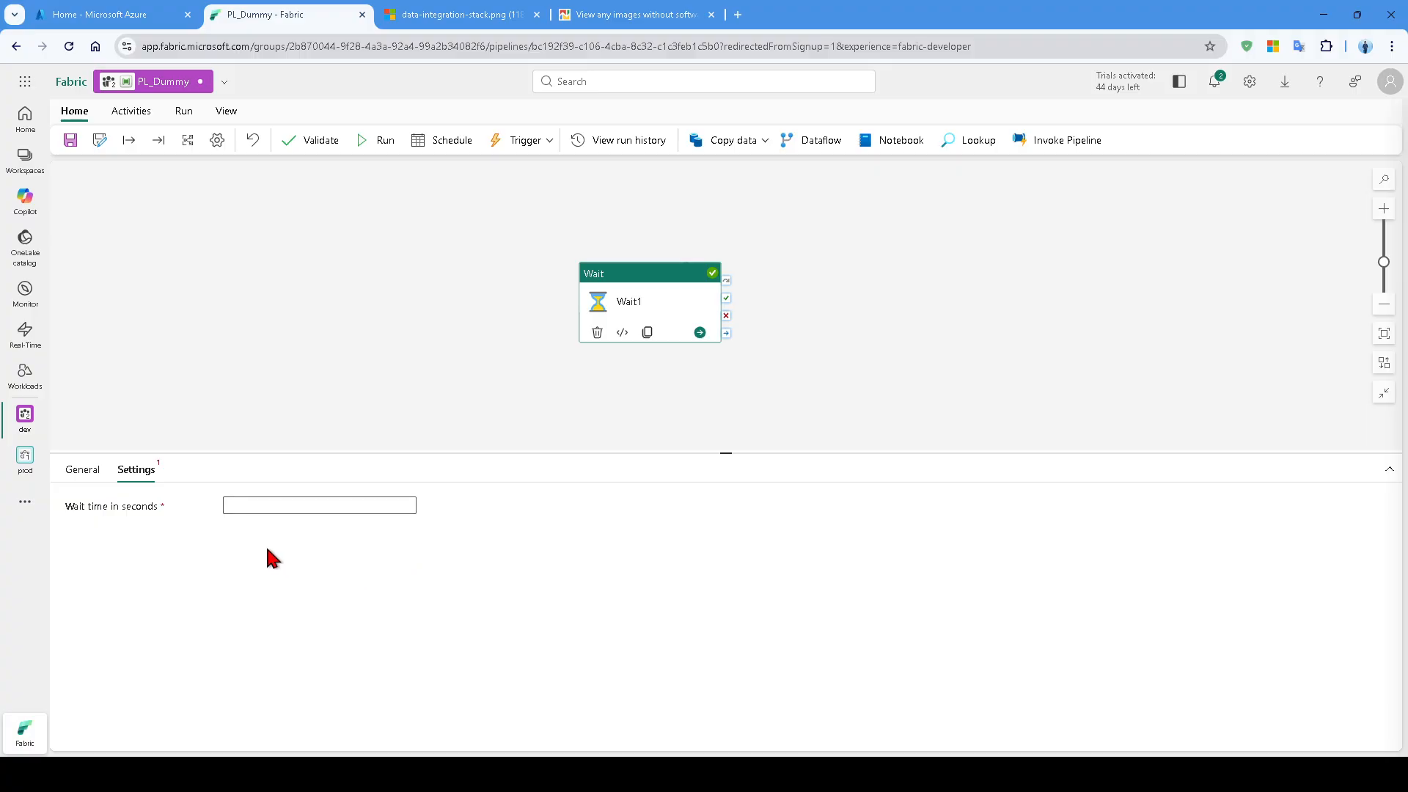
pyautogui.click(239, 507)
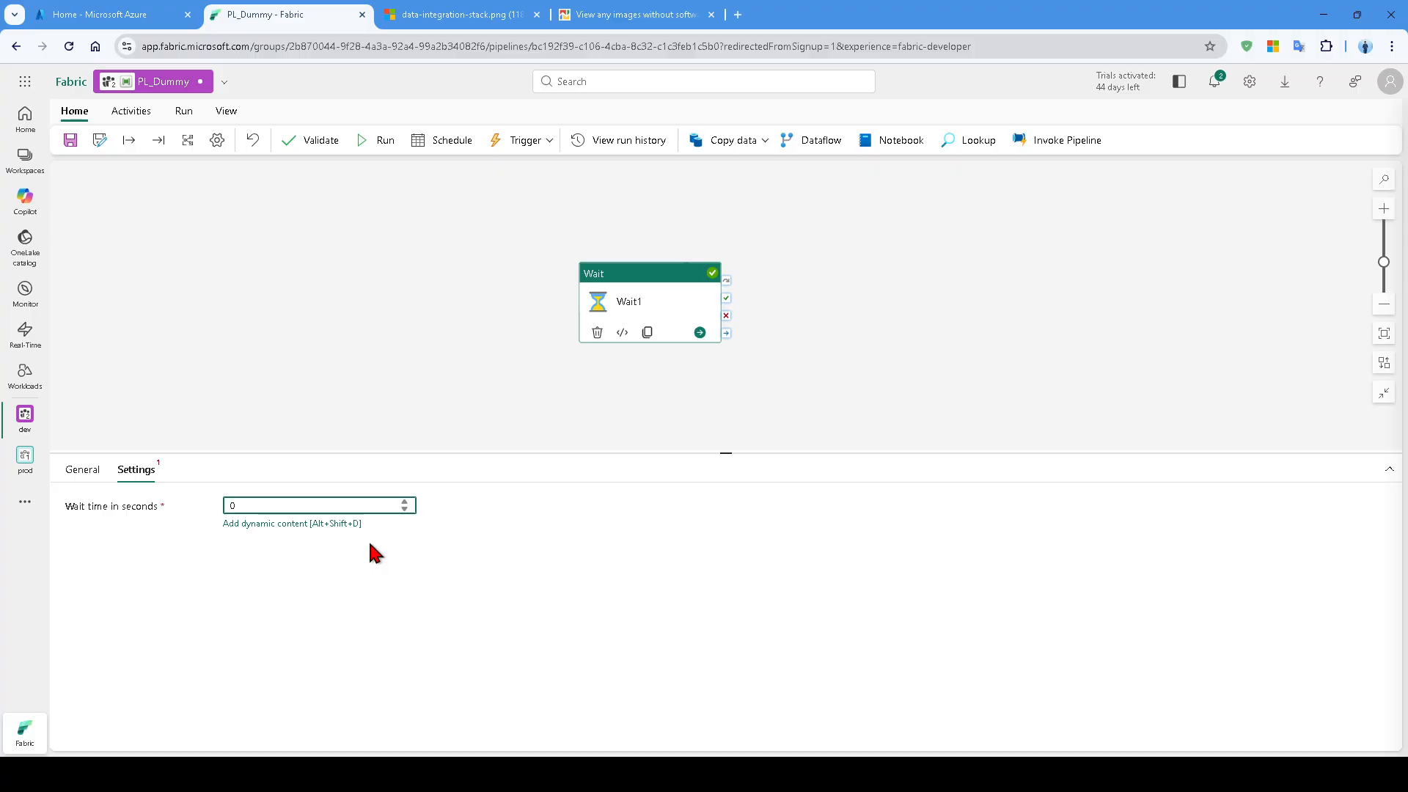
pyautogui.click(365, 381)
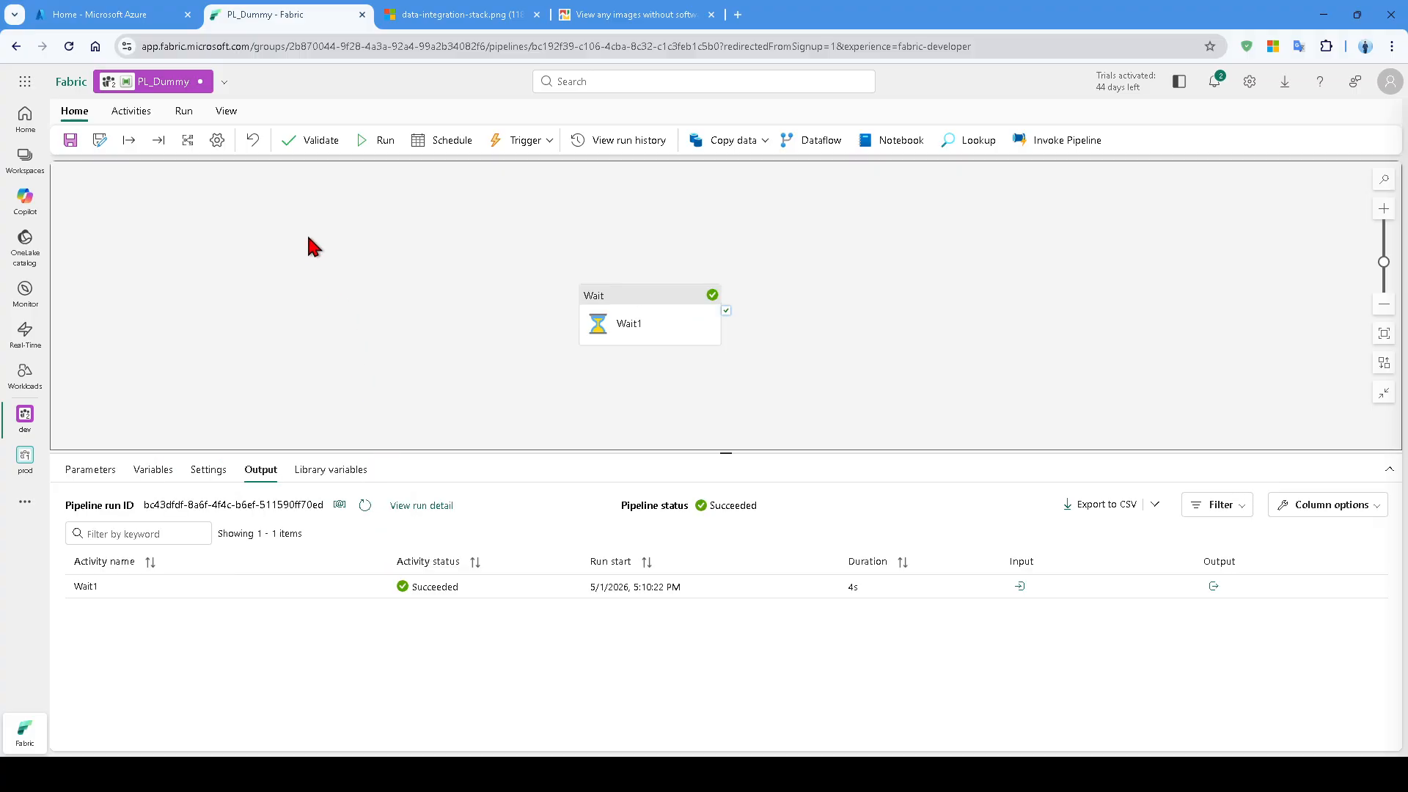
# Validate the pipeline again, review the validation output for Wait1 and close it
pyautogui.click(307, 139)
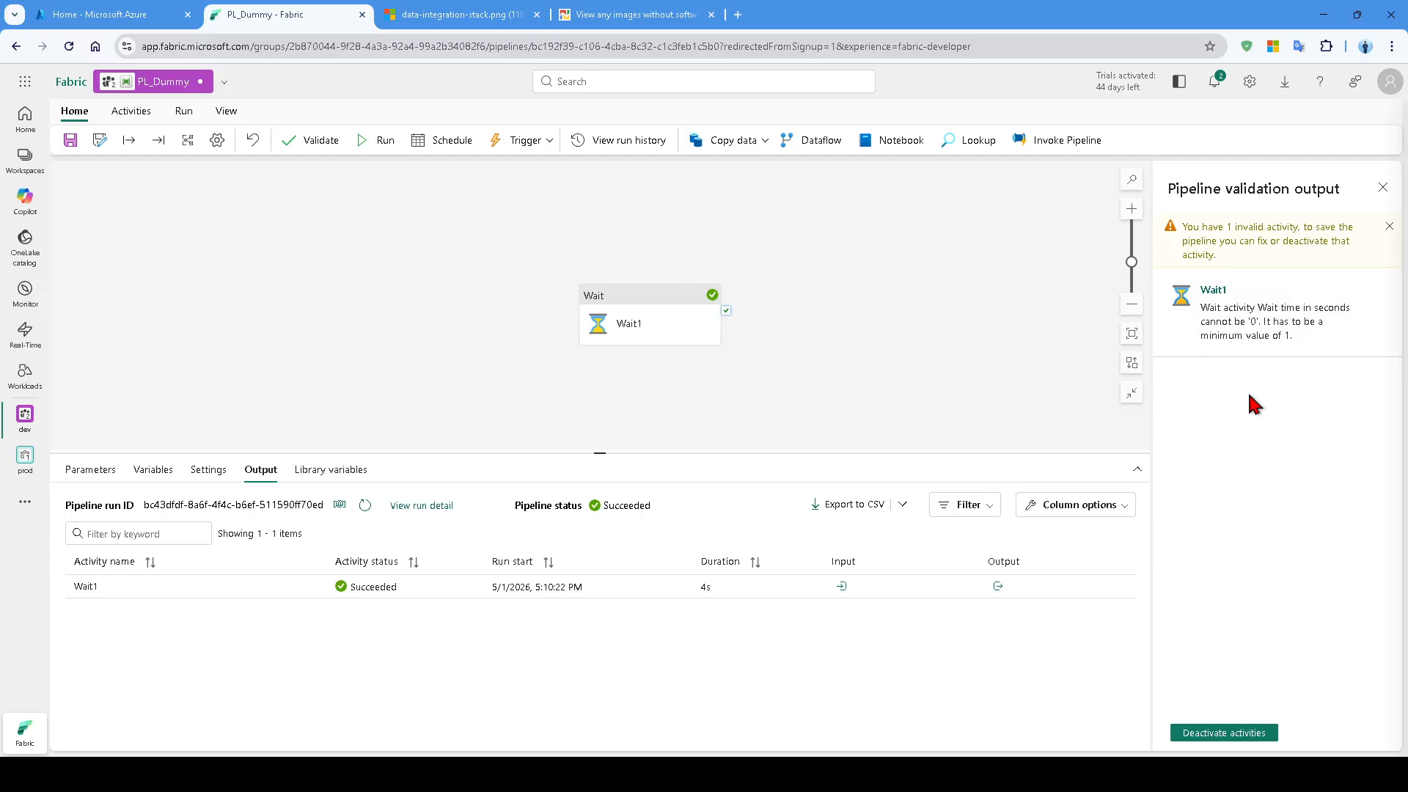
pyautogui.click(1382, 193)
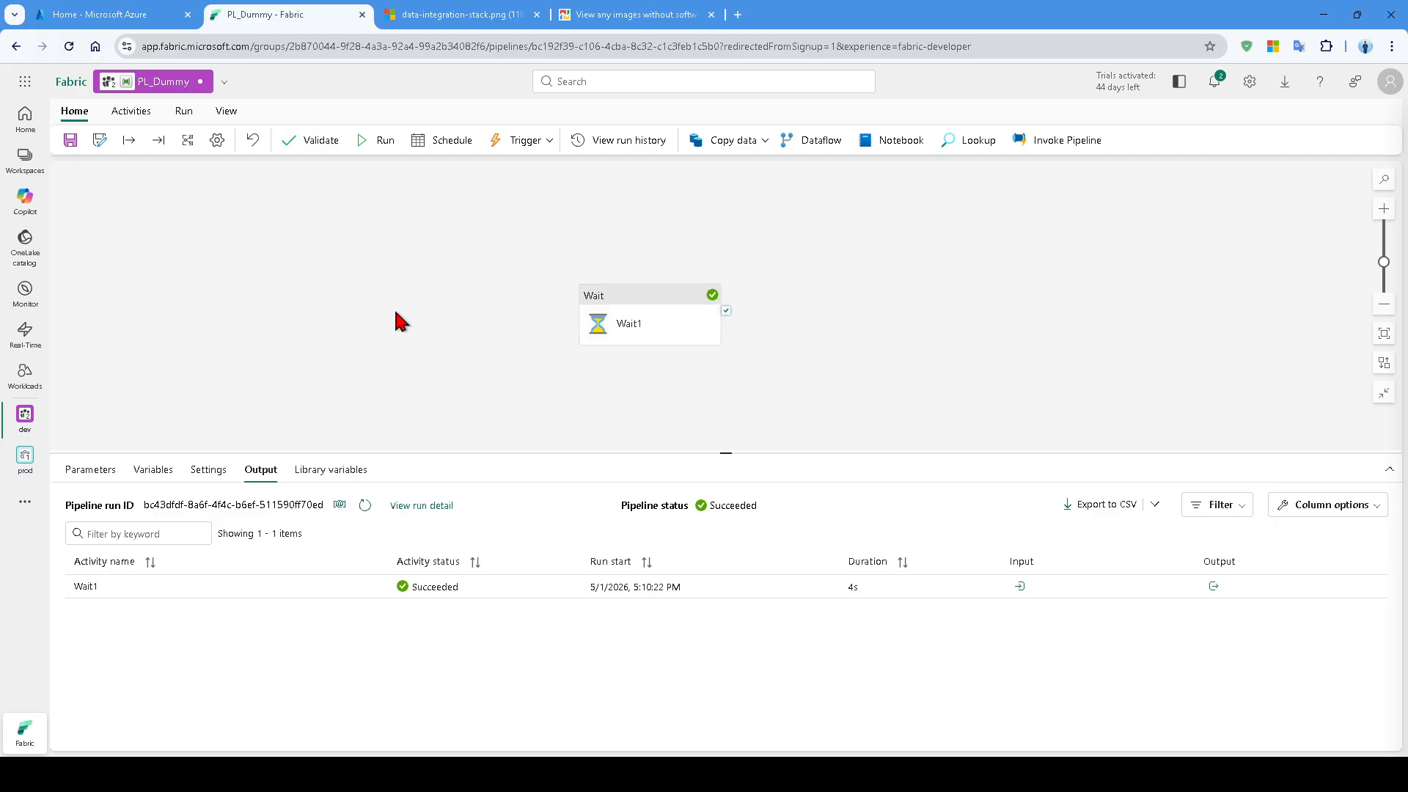
pyautogui.click(447, 311)
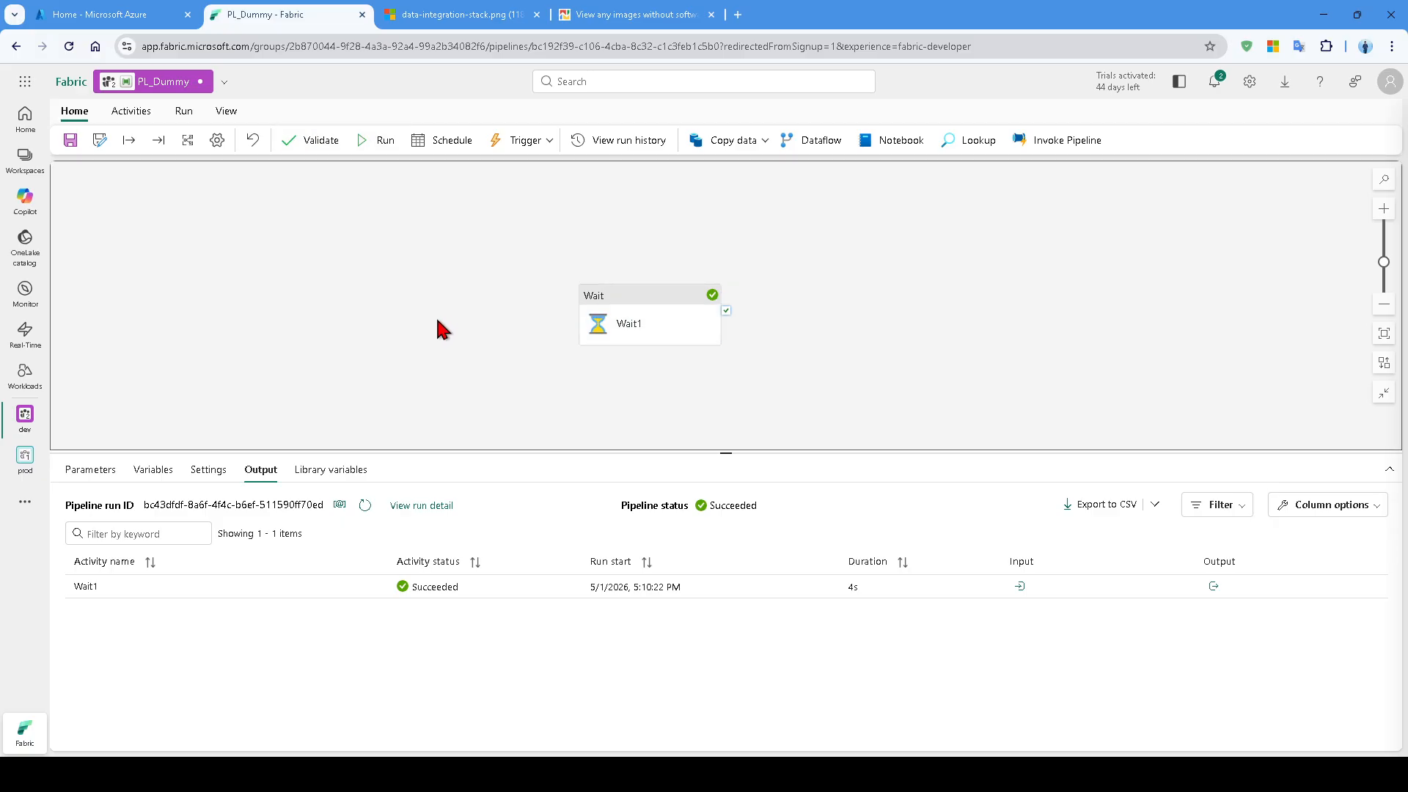
# Start a new schedule for PL_Dummy, check the available repeat frequencies and set it to repeat hourly
pyautogui.click(447, 139)
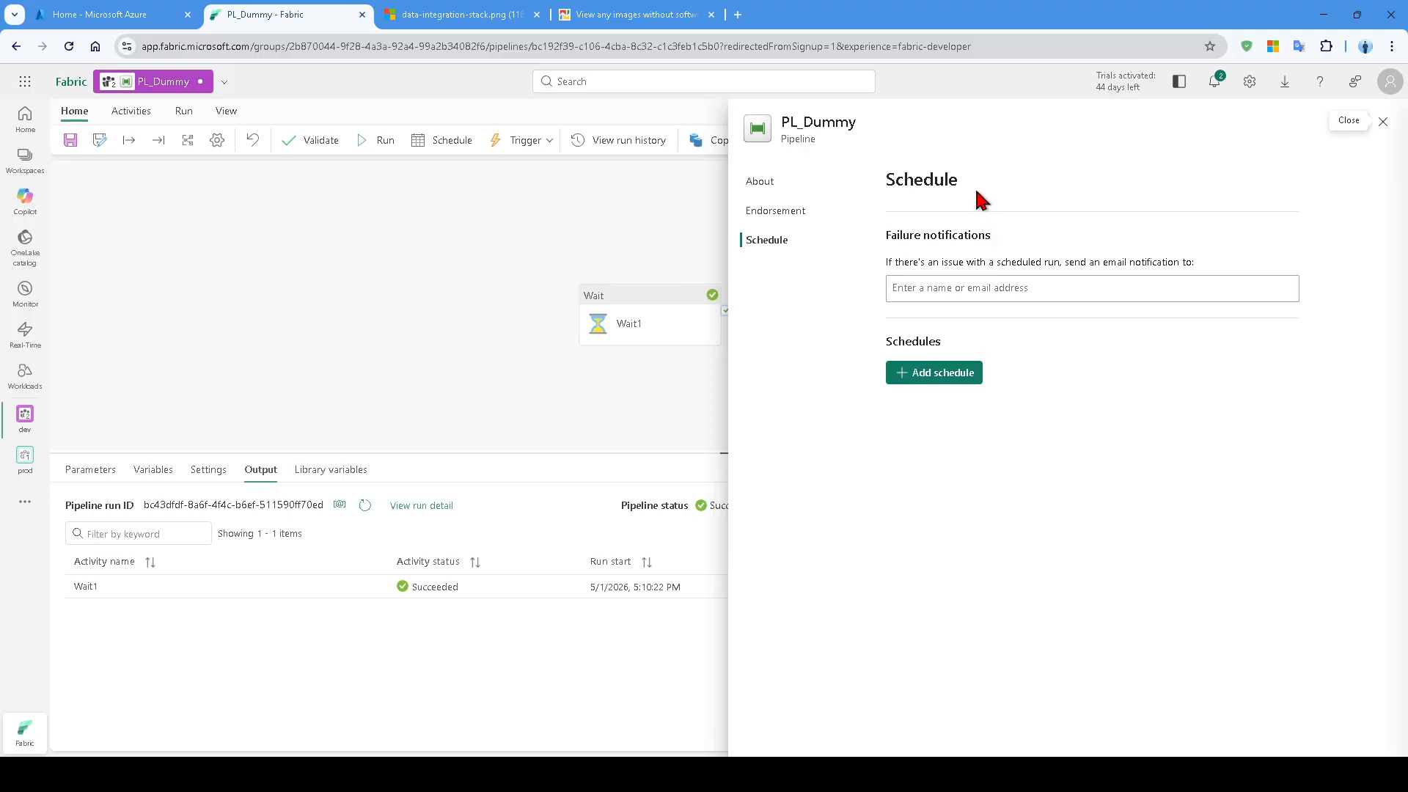
pyautogui.click(936, 384)
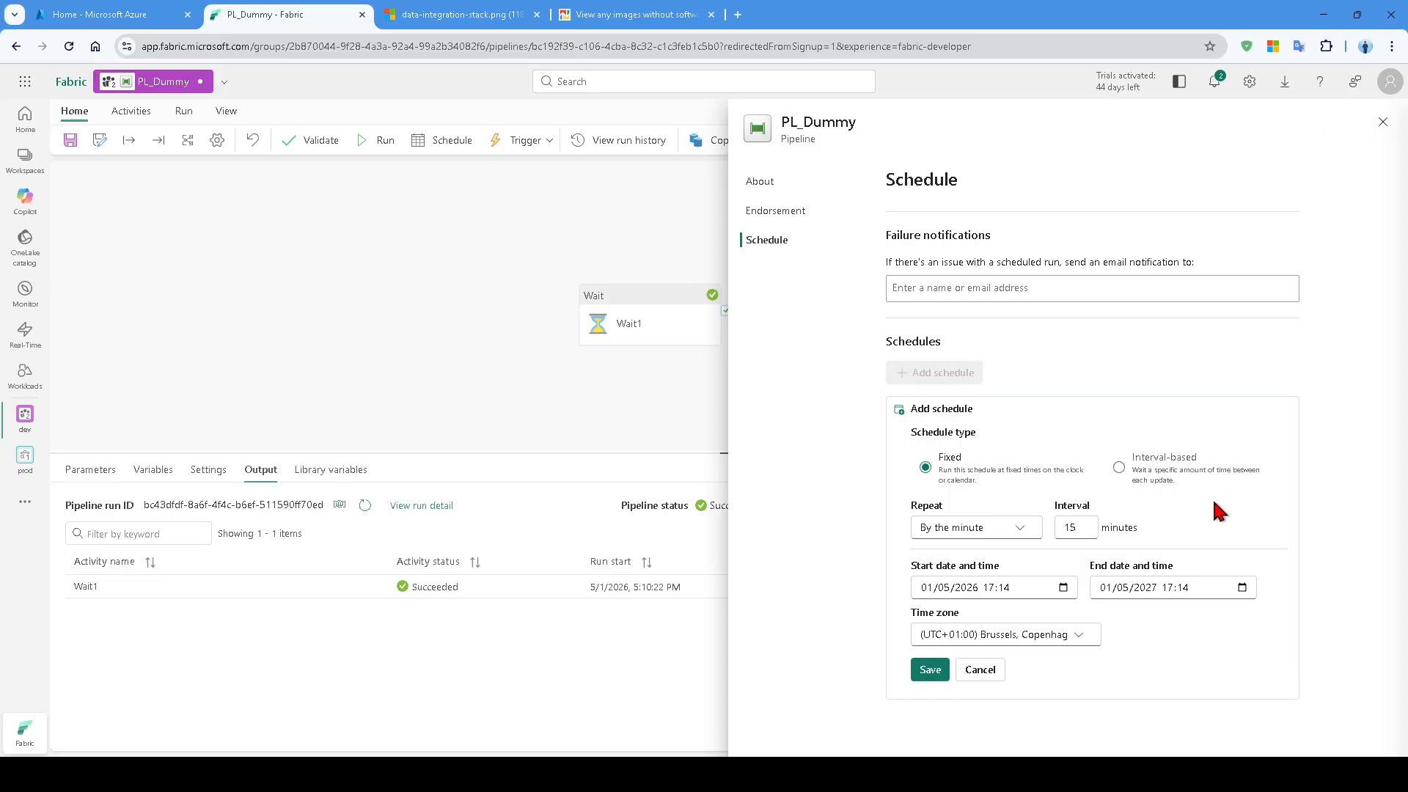
pyautogui.click(1018, 530)
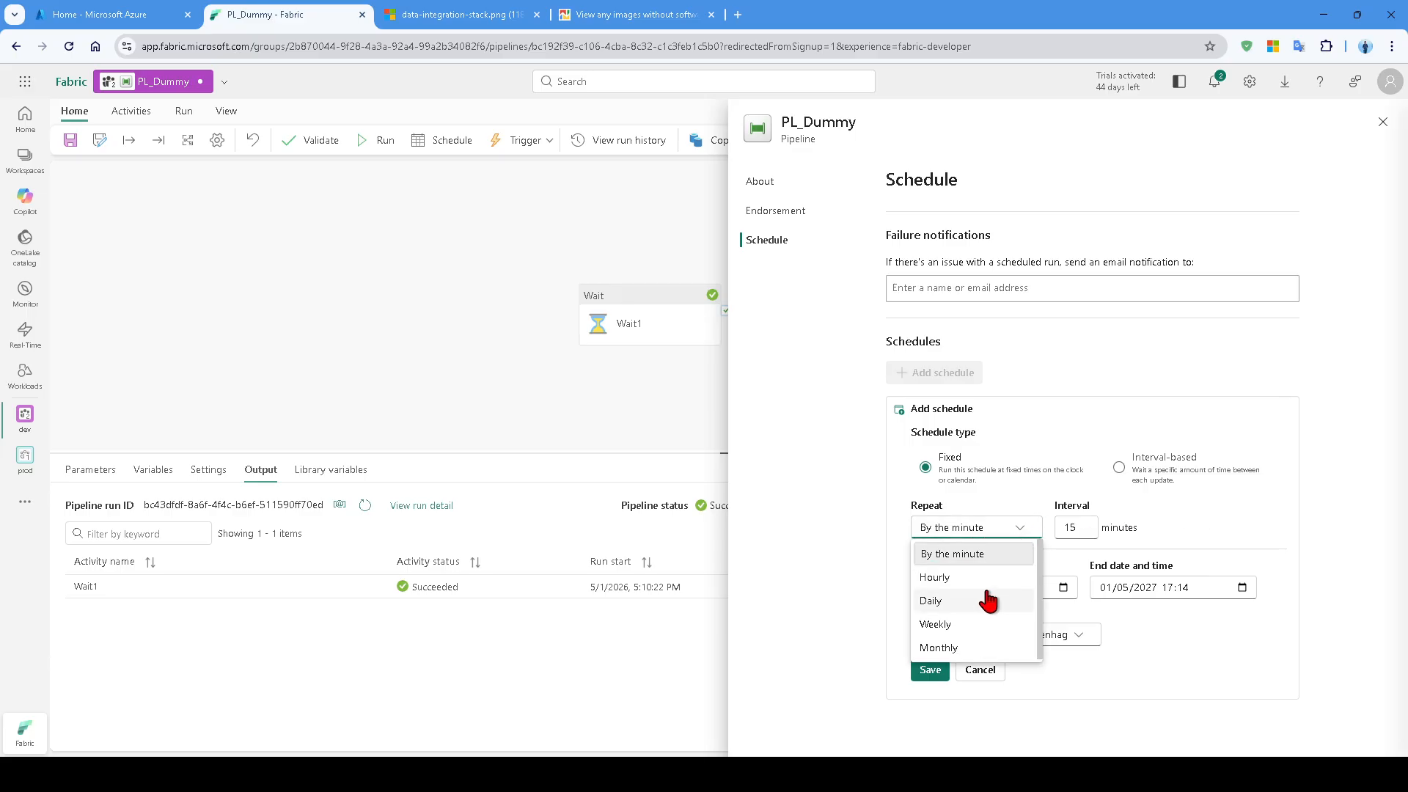
pyautogui.click(1191, 527)
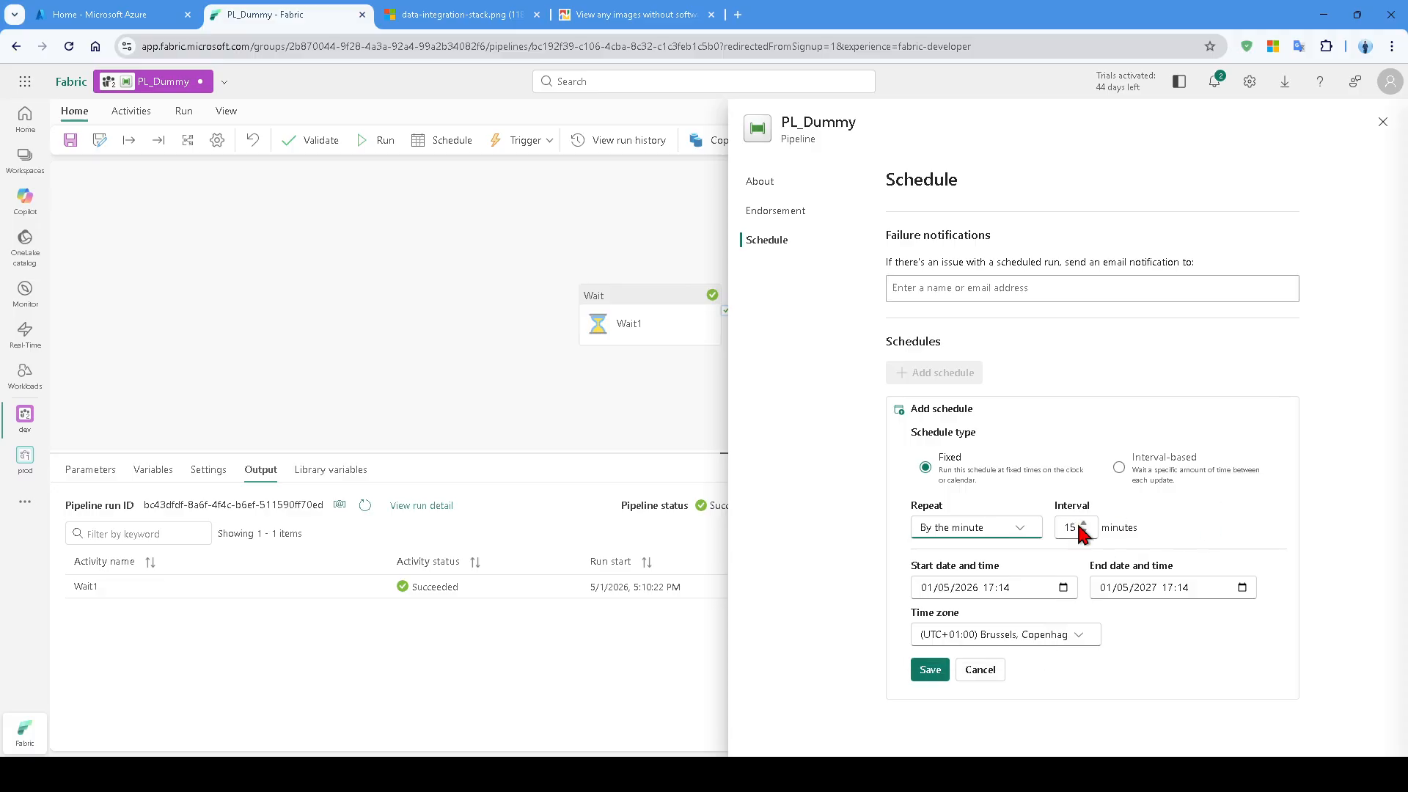
pyautogui.click(1015, 531)
pyautogui.click(946, 575)
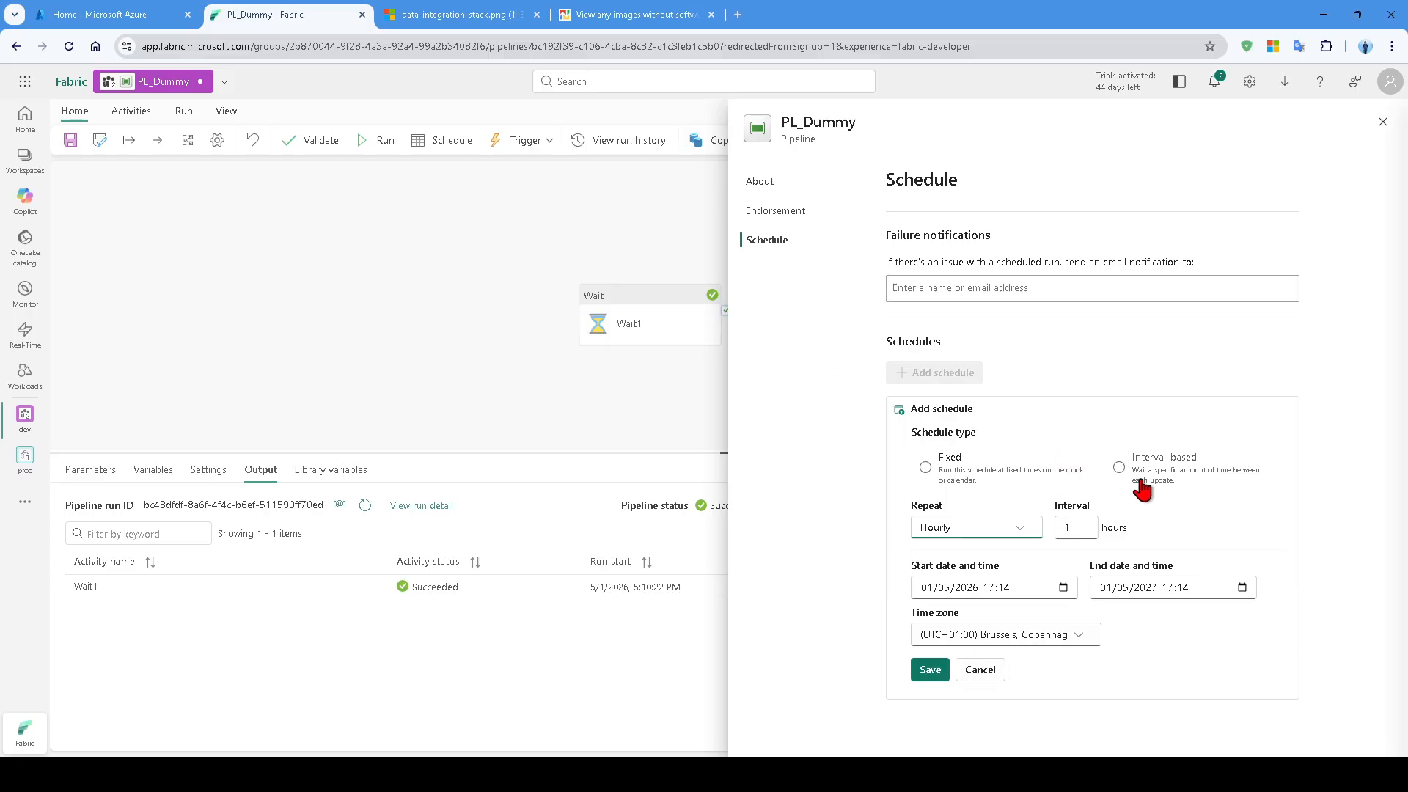
# Switch the new schedule to the interval-based type and look through its frequency choices
pyautogui.click(956, 478)
pyautogui.click(1117, 468)
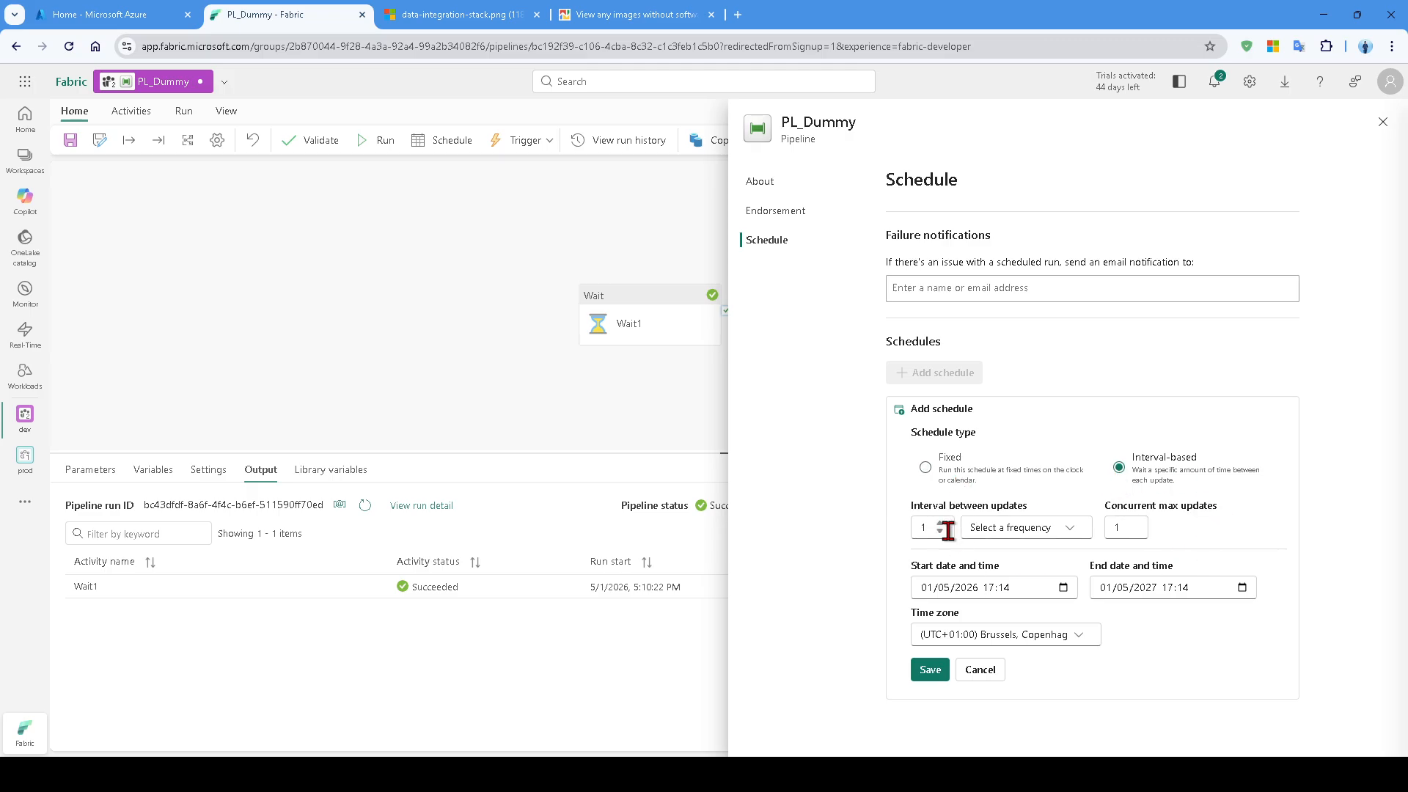
pyautogui.click(1040, 528)
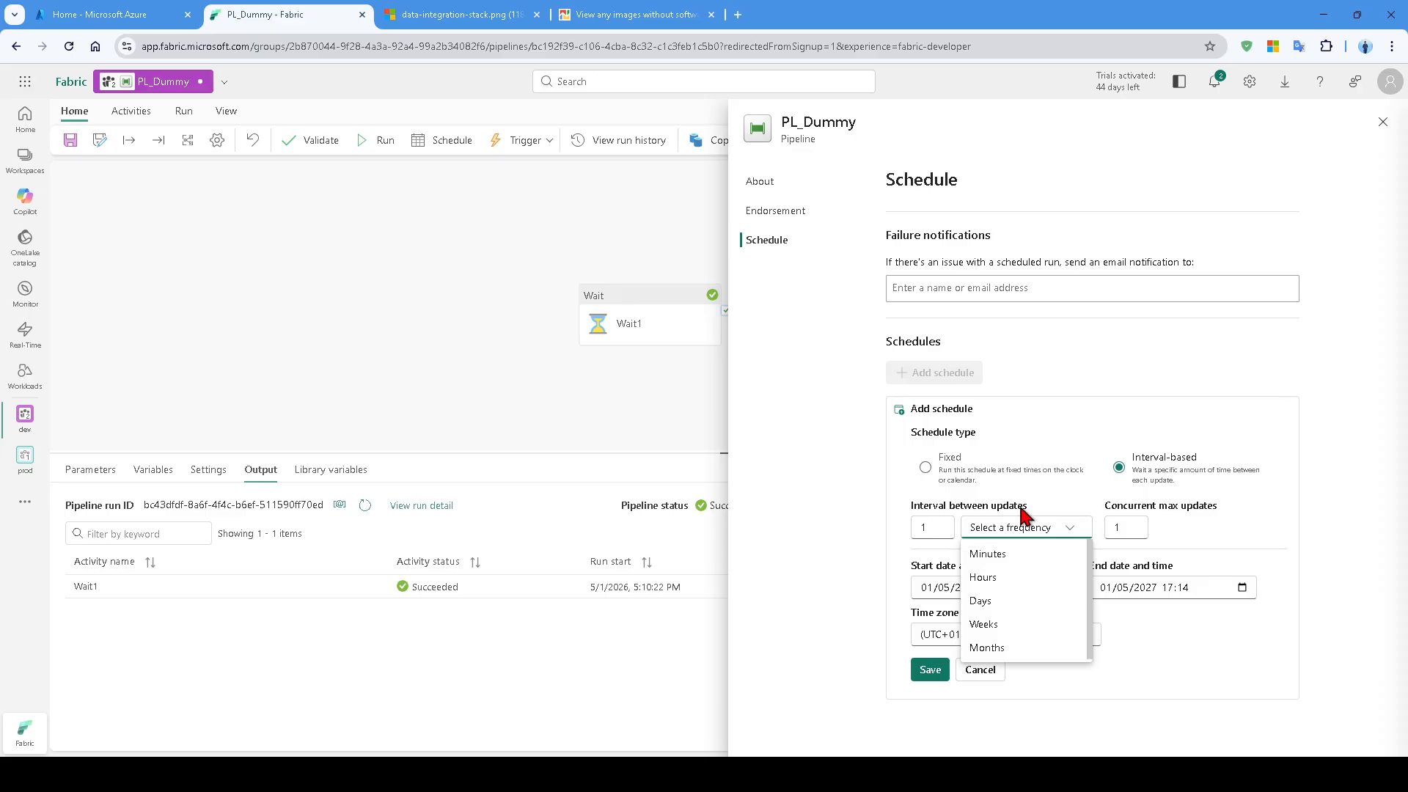
pyautogui.click(1017, 526)
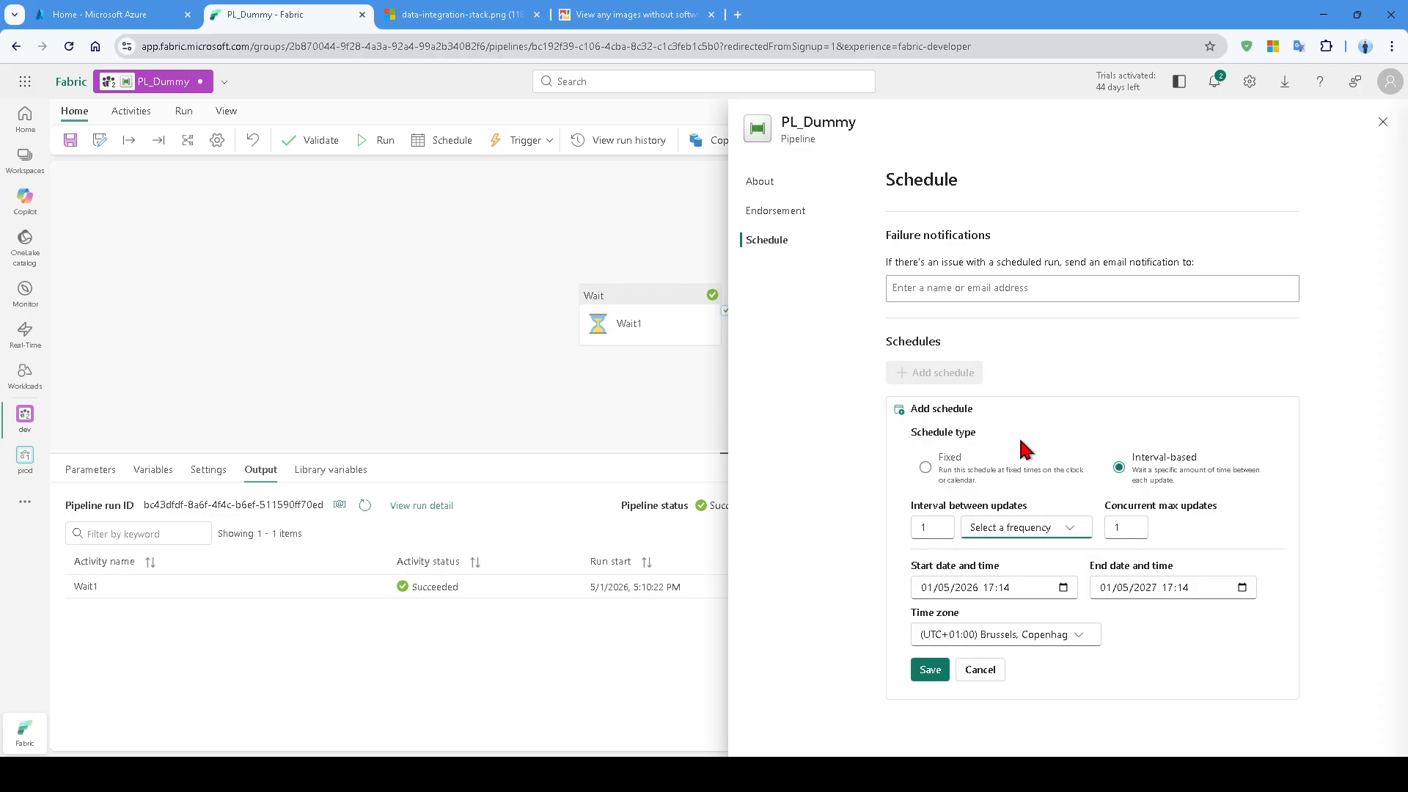
# Review PL_Dummy's general details and endorsement options, and close the pipeline's settings
pyautogui.click(784, 183)
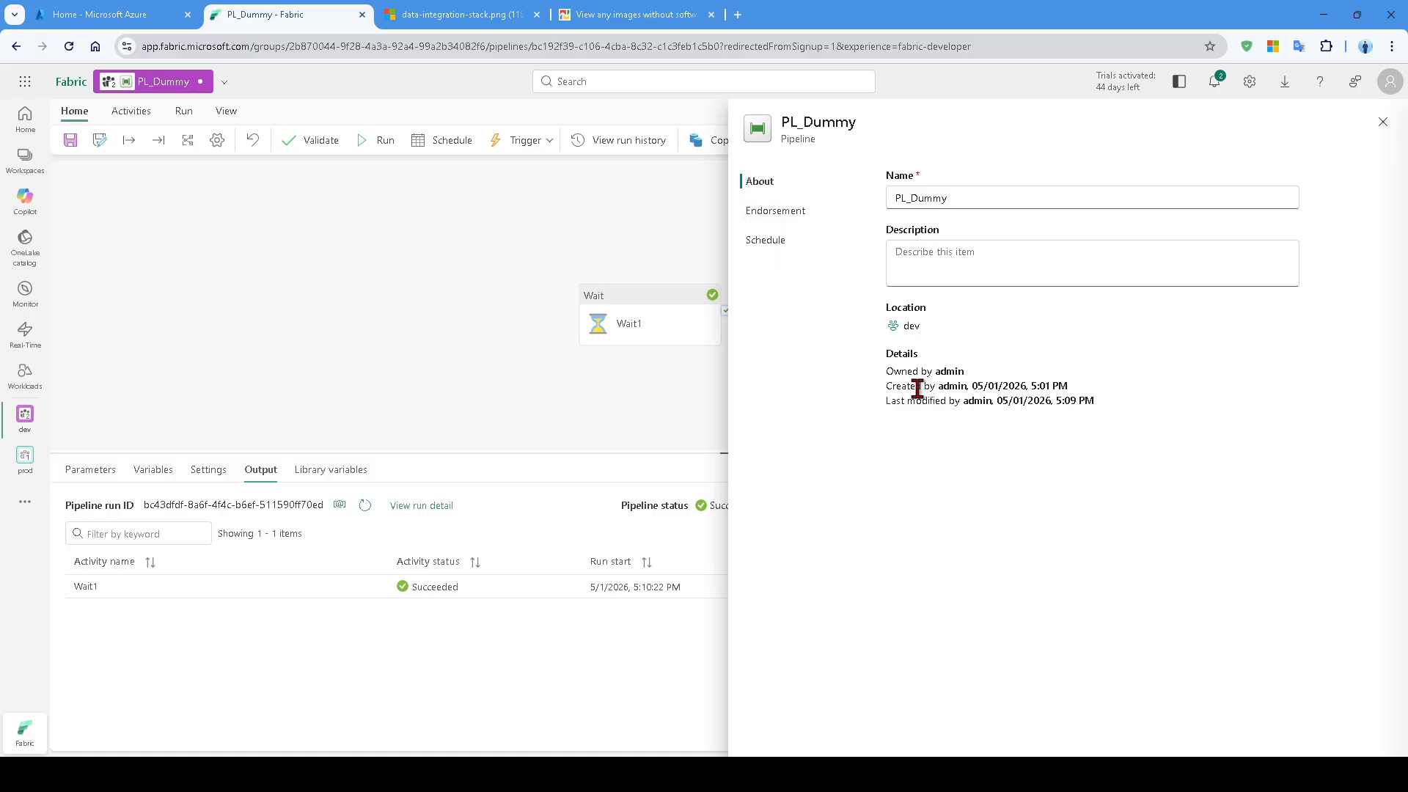
pyautogui.click(779, 215)
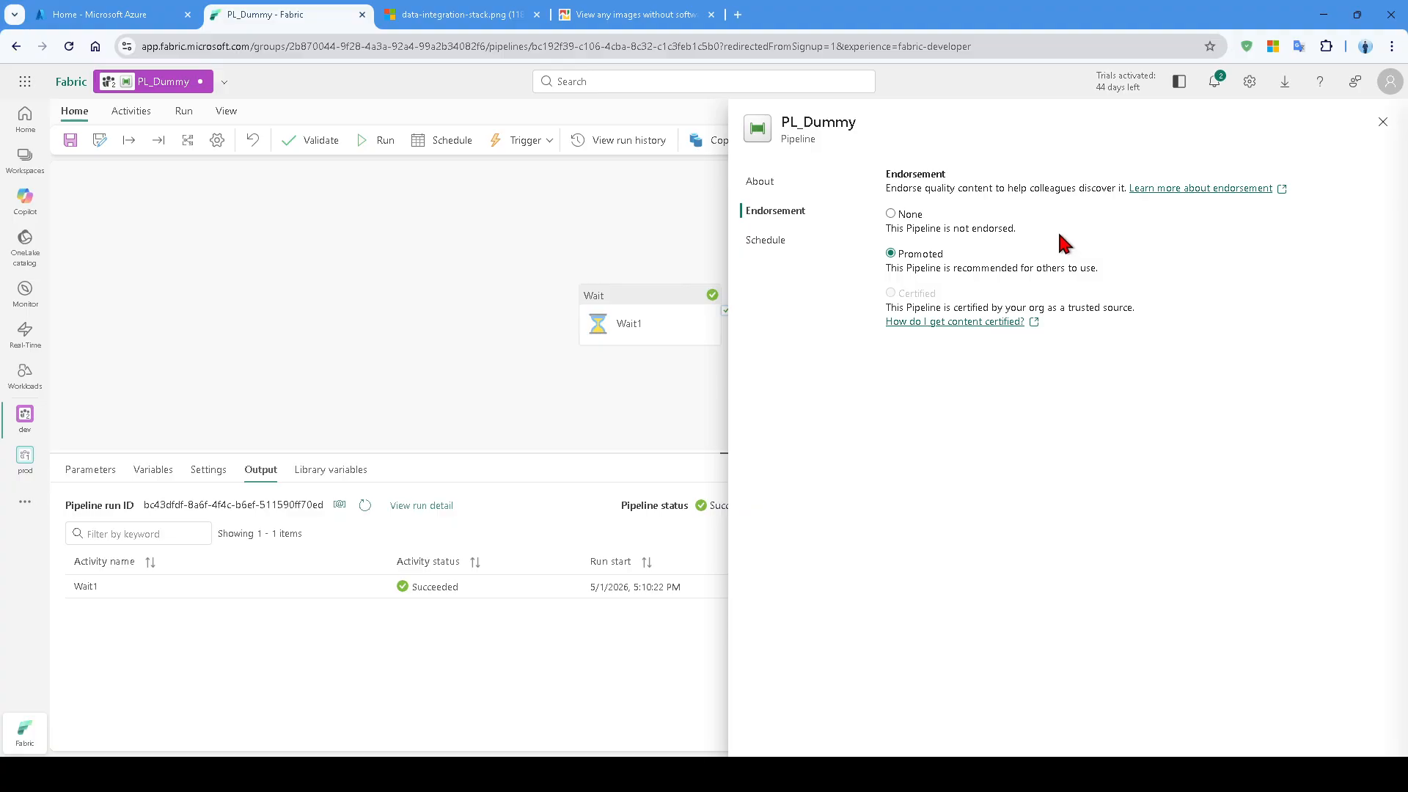
pyautogui.click(791, 246)
pyautogui.click(786, 212)
pyautogui.moveTo(956, 177); pyautogui.dragTo(892, 173)
pyautogui.click(1038, 239)
pyautogui.click(1383, 121)
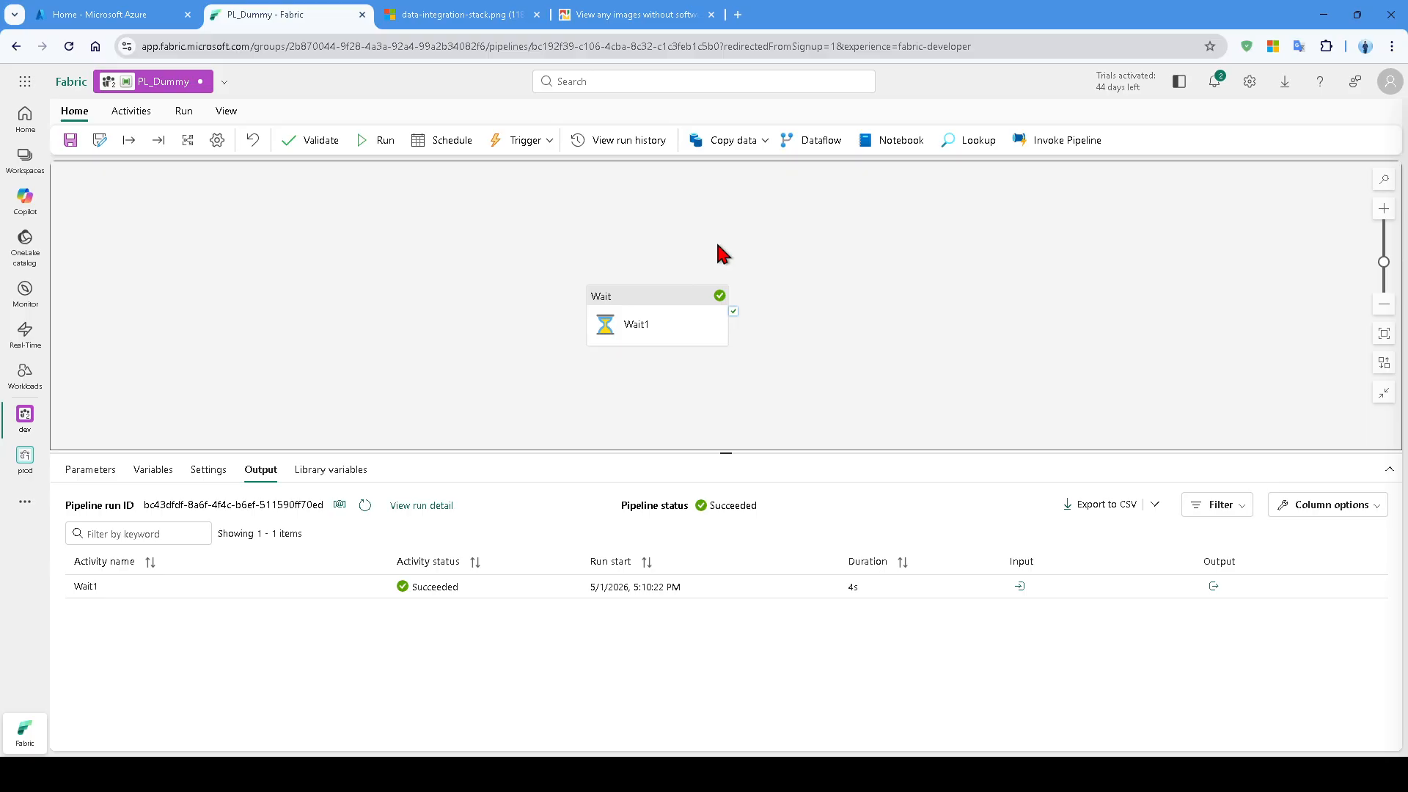
# Add a Copy data activity to the pipeline and place it to the right of Wait1
pyautogui.moveTo(728, 267)
pyautogui.mouseDown()
pyautogui.moveTo(805, 270)
pyautogui.moveTo(710, 251)
pyautogui.mouseUp()
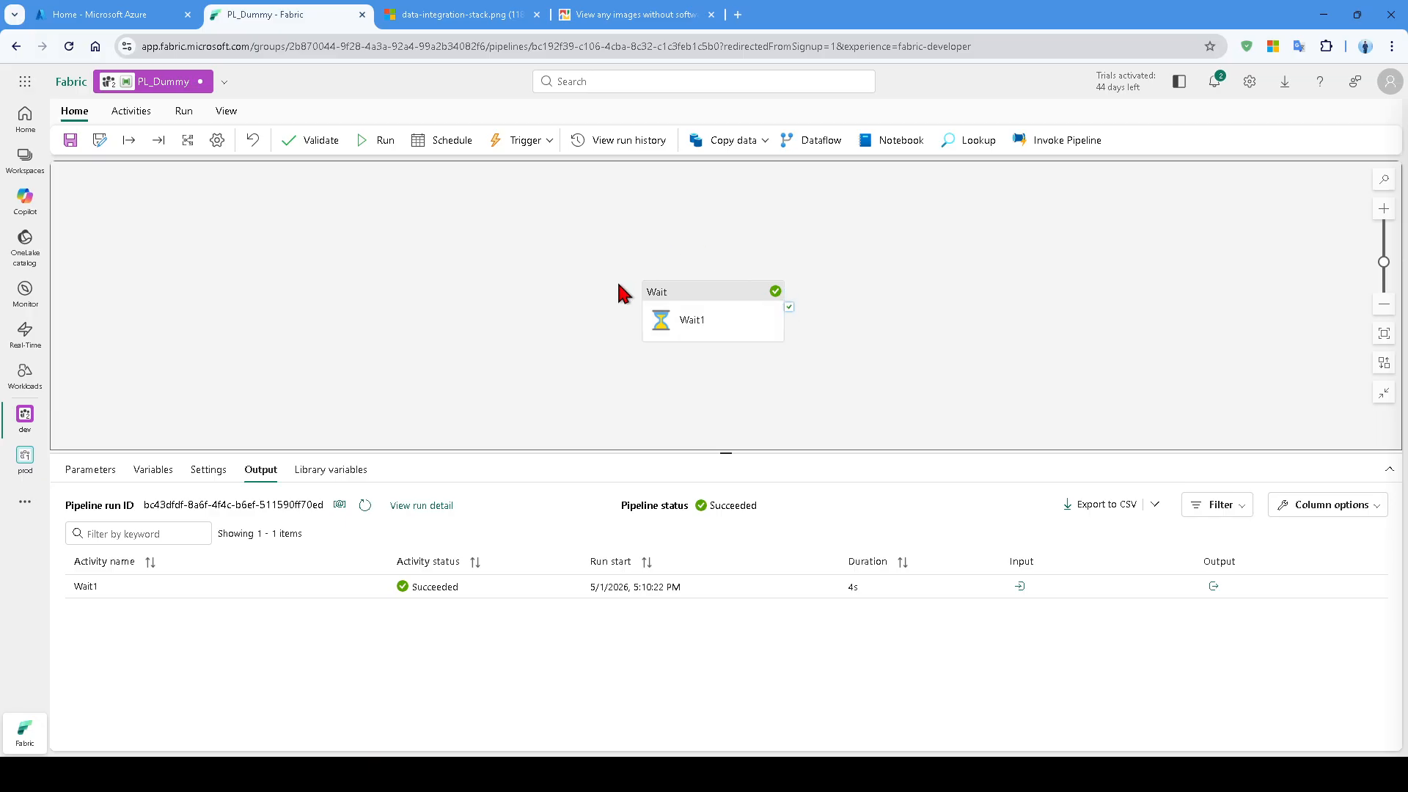
pyautogui.moveTo(561, 360); pyautogui.dragTo(557, 375)
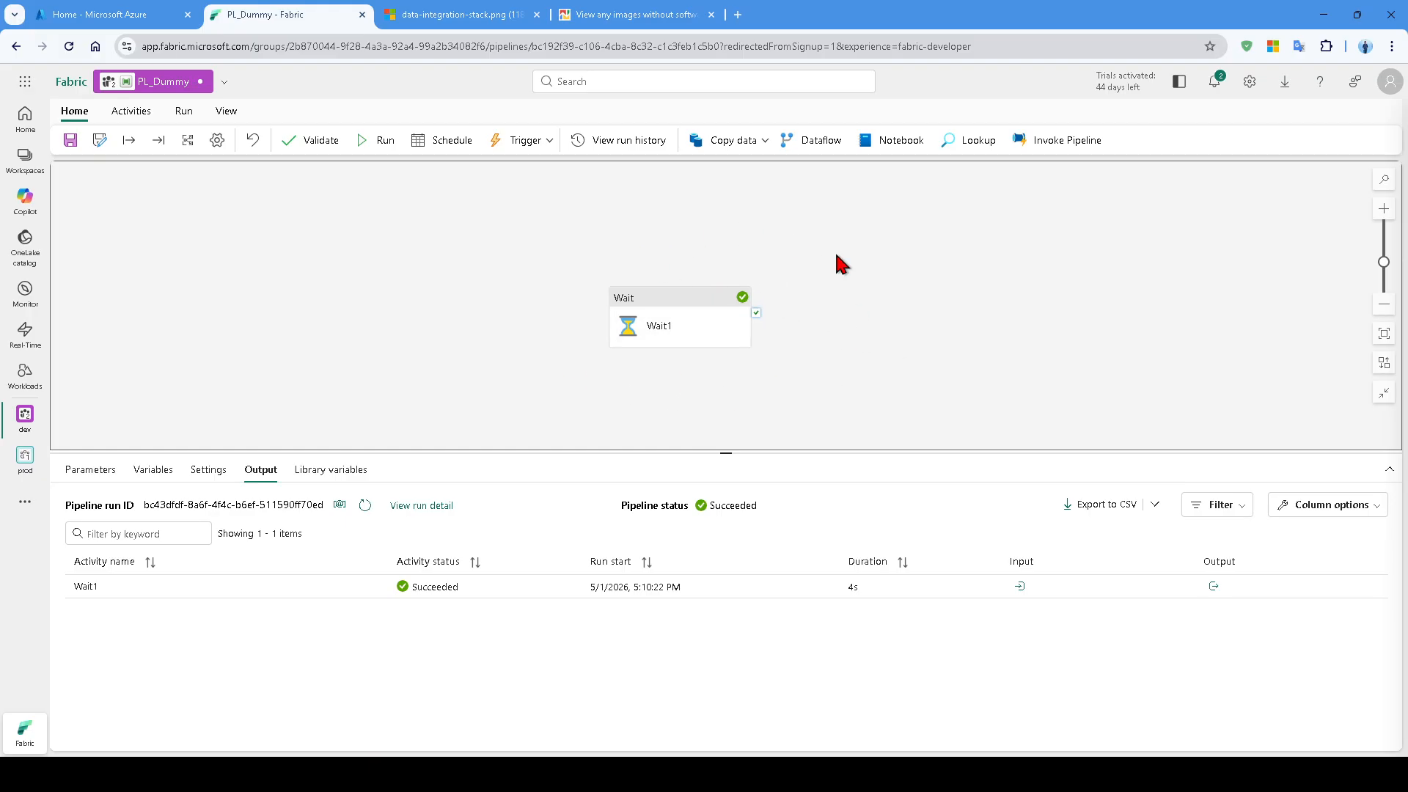
pyautogui.click(719, 146)
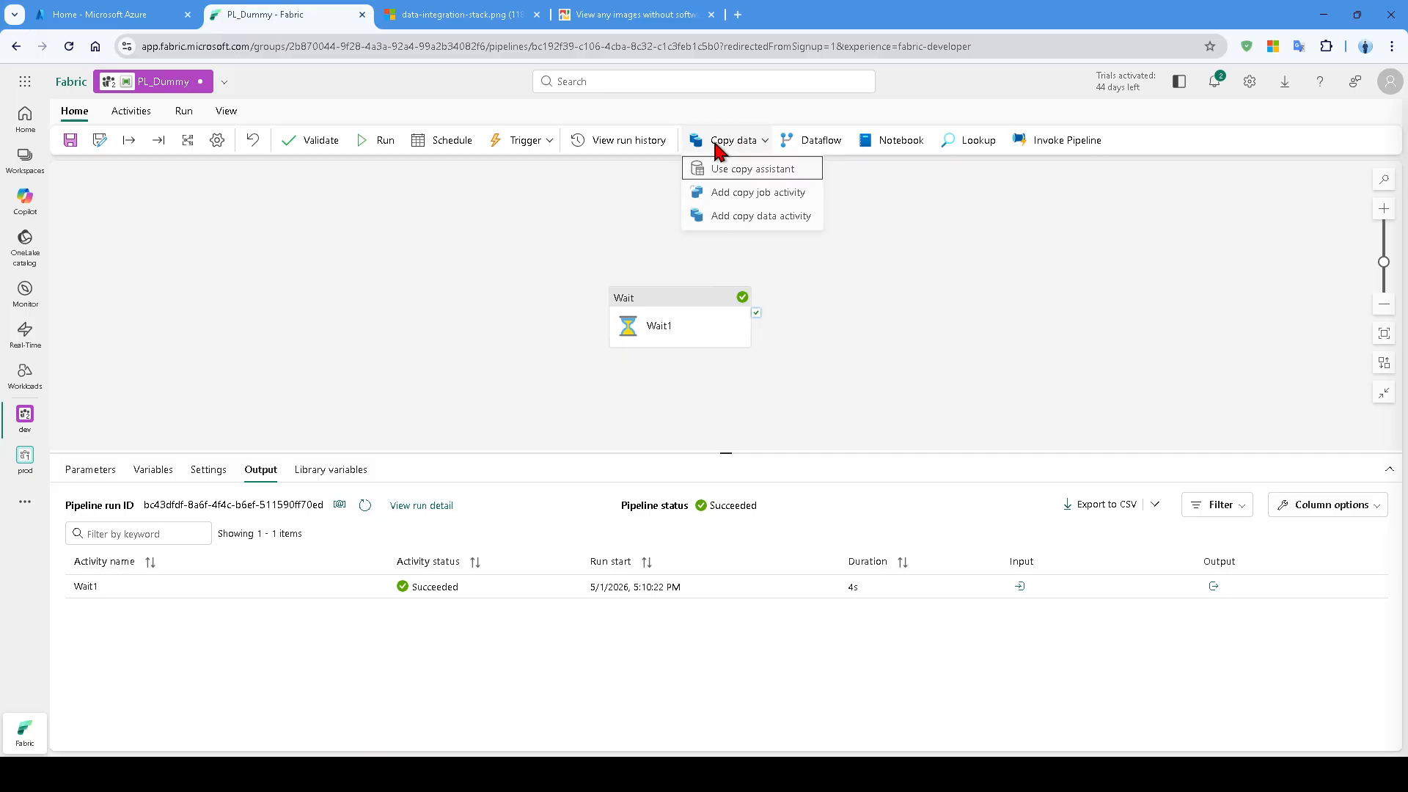
pyautogui.click(758, 220)
pyautogui.click(855, 298)
pyautogui.moveTo(855, 298); pyautogui.dragTo(931, 294)
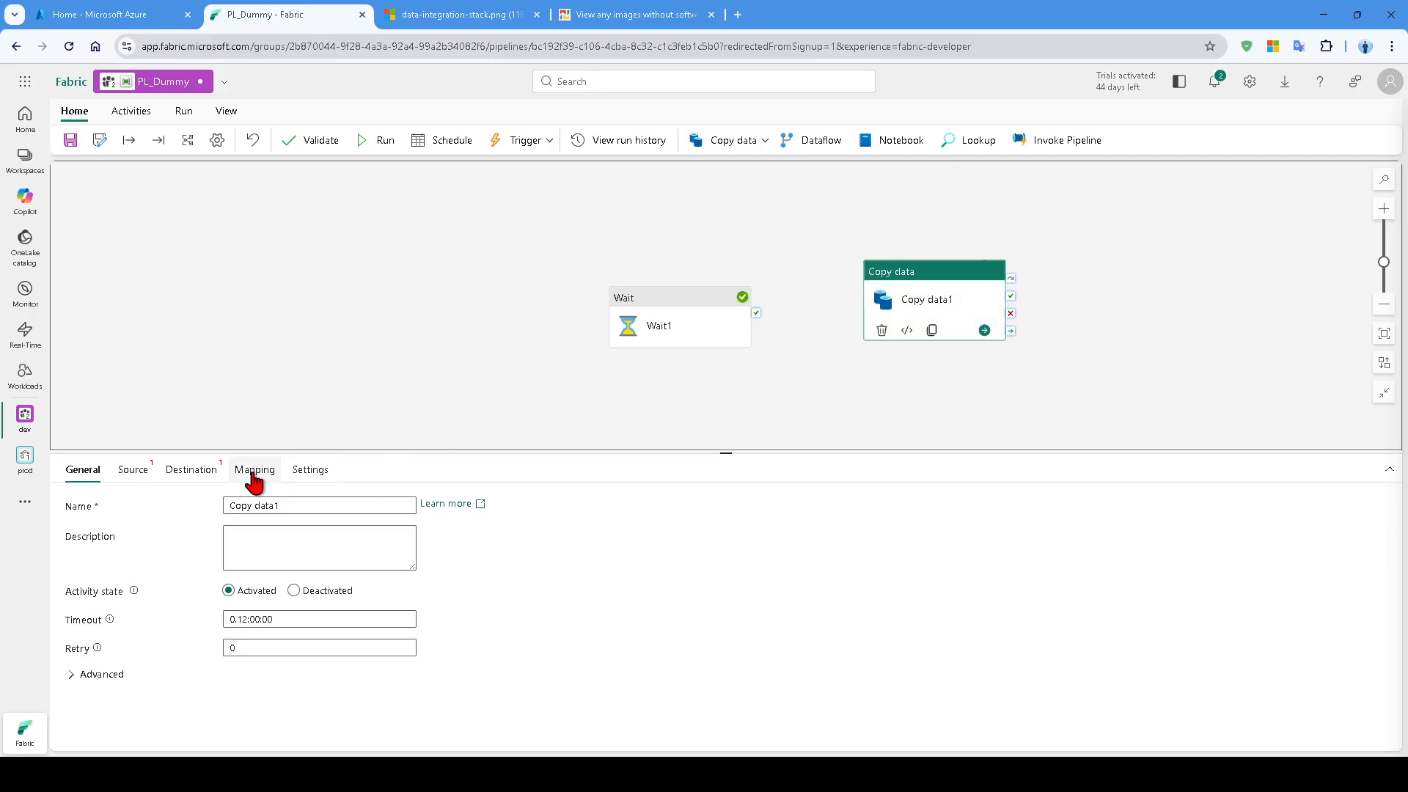
# Review the source and destination connection settings of the Copy data activity
pyautogui.click(121, 473)
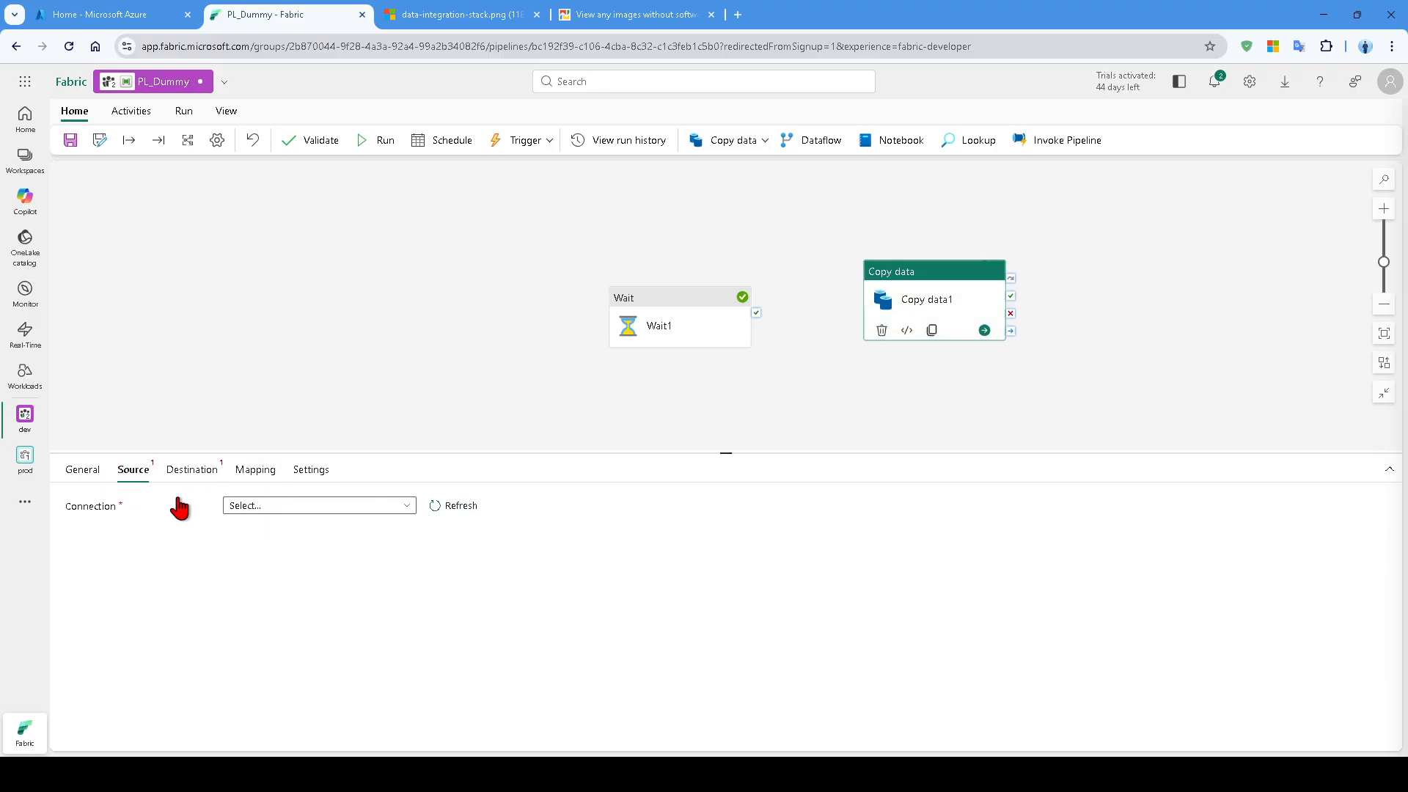
pyautogui.click(189, 475)
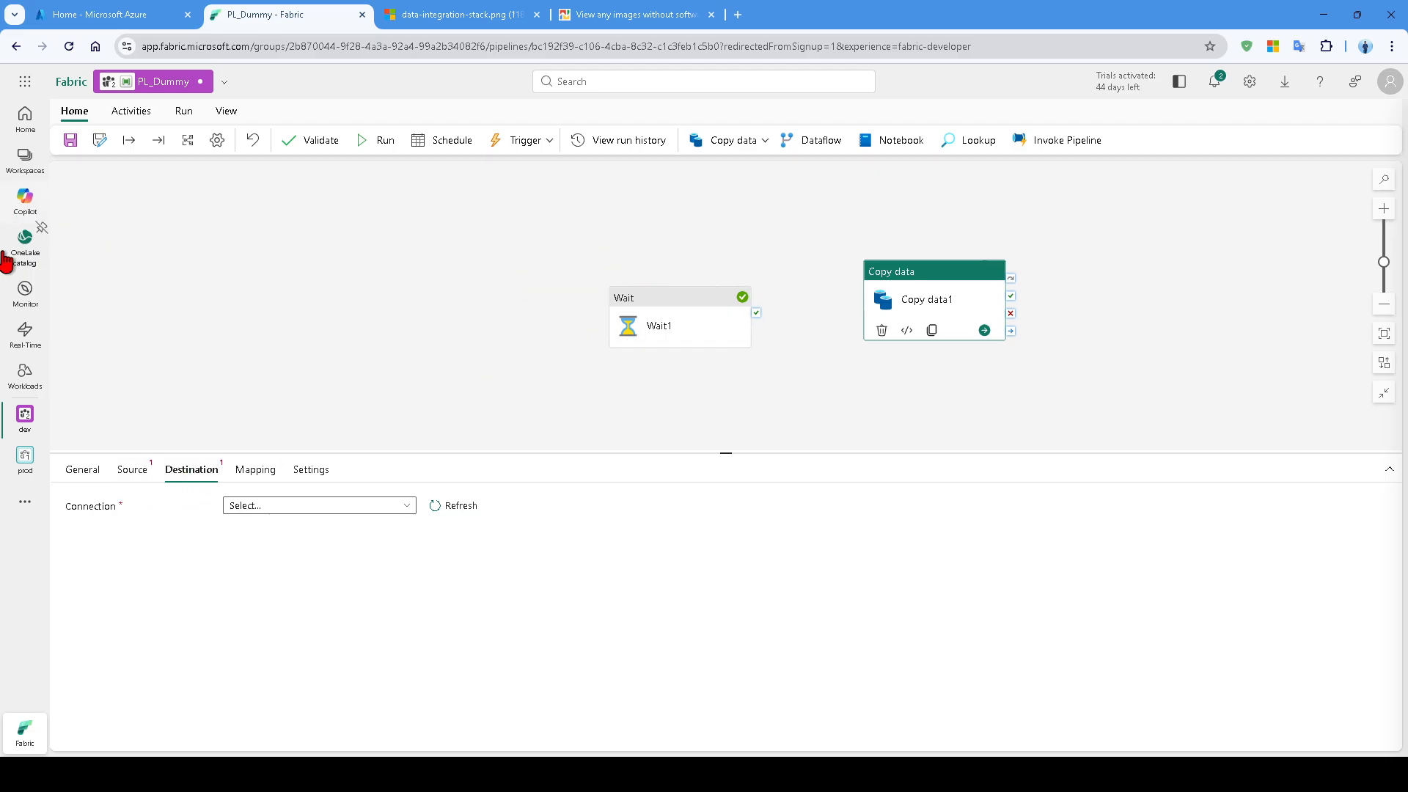
pyautogui.click(133, 475)
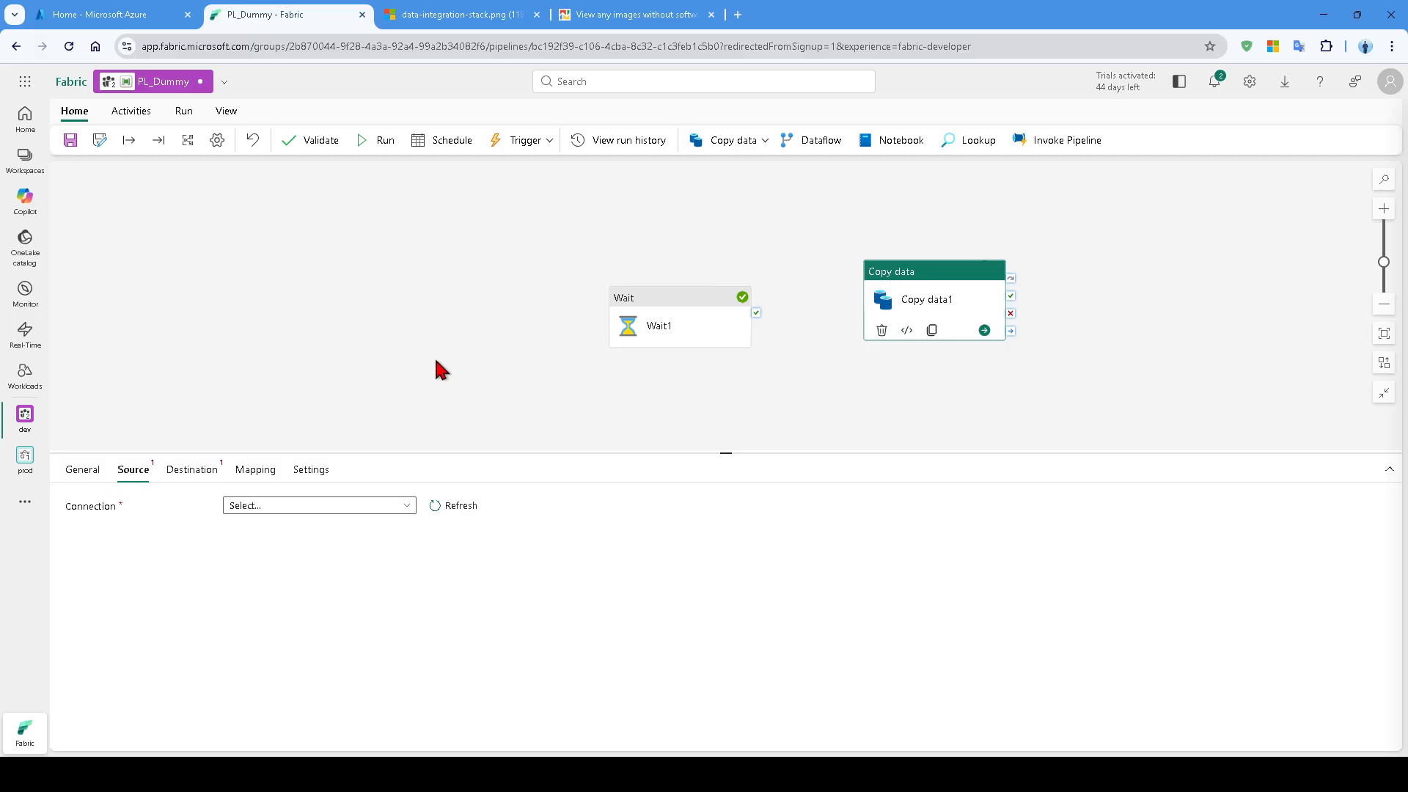
pyautogui.moveTo(620, 407); pyautogui.dragTo(508, 402)
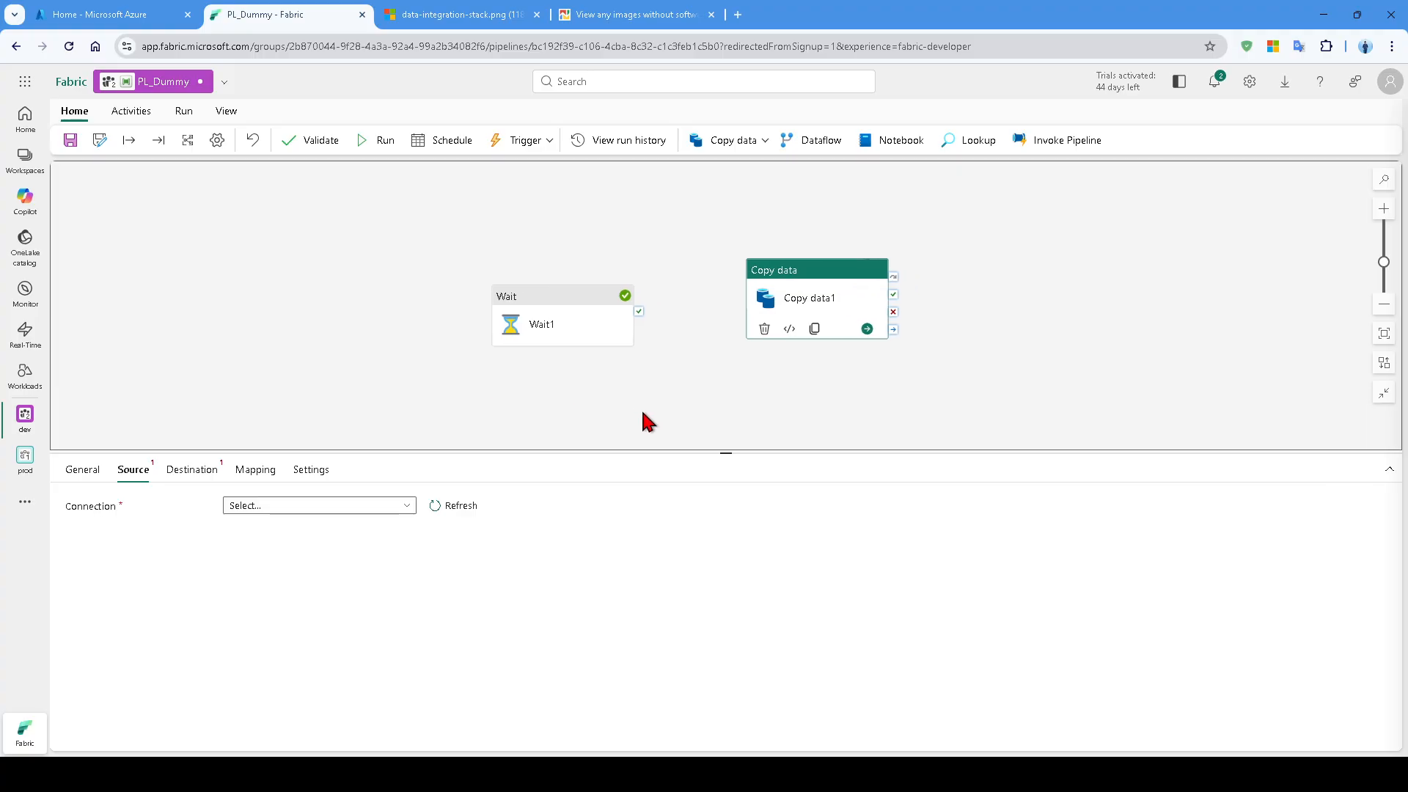